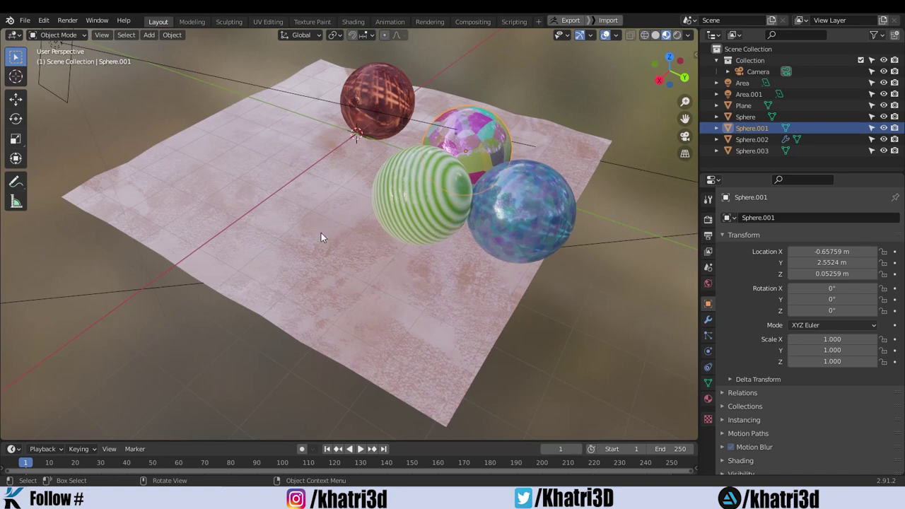
Orbit the viewport to inspect the finished spheres from several angles
mouse_move(321, 237)
middle_down()
mouse_move(380, 251)
mouse_move(418, 243)
middle_up()
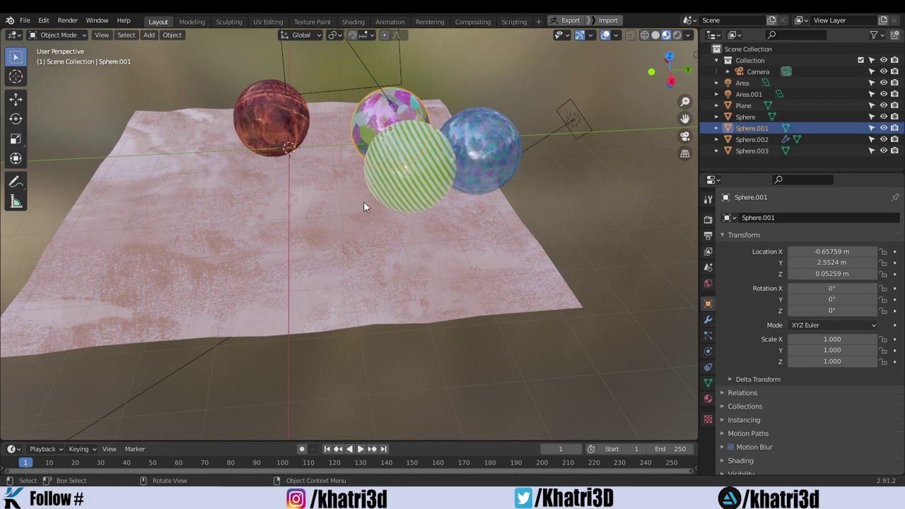
mouse_move(440, 171)
middle_down()
mouse_move(369, 169)
mouse_move(354, 181)
mouse_move(364, 199)
mouse_move(490, 188)
middle_up()
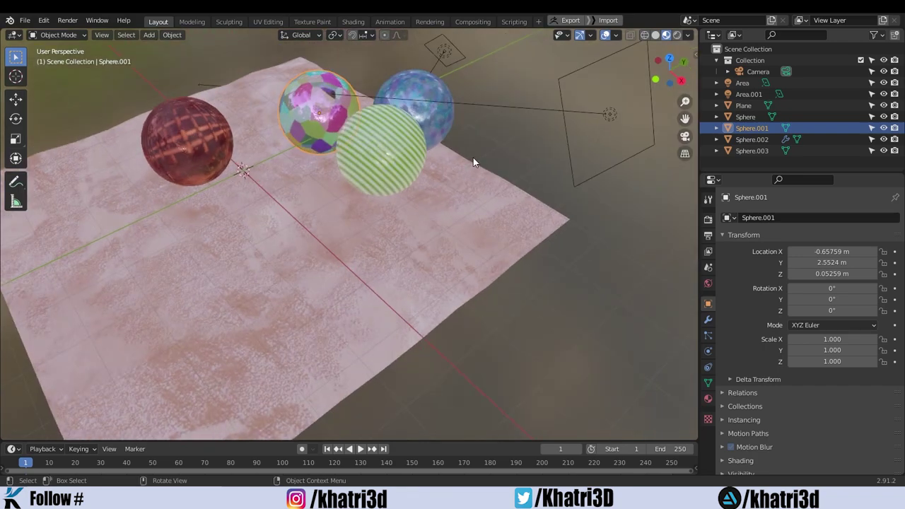
middle_drag(473, 158, 353, 150)
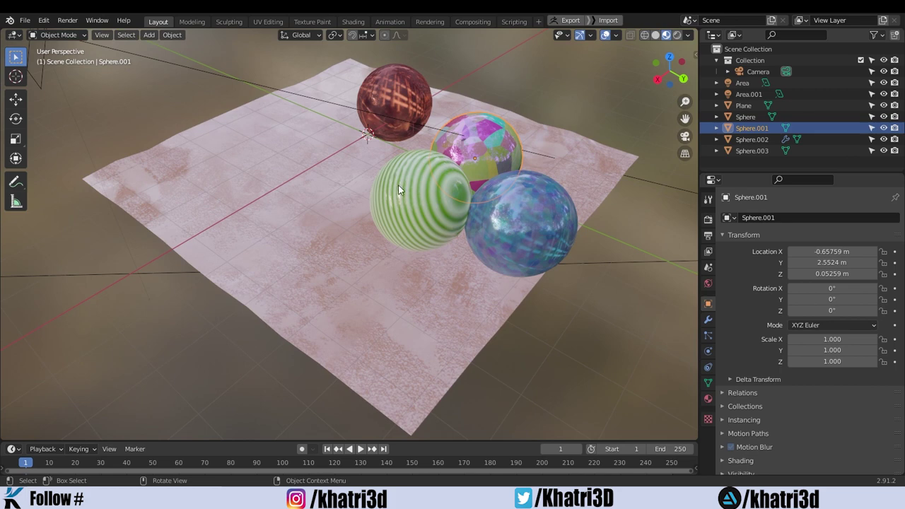
Switch to the Shading workspace and resize and pan the editors to view the node tree
click(351, 21)
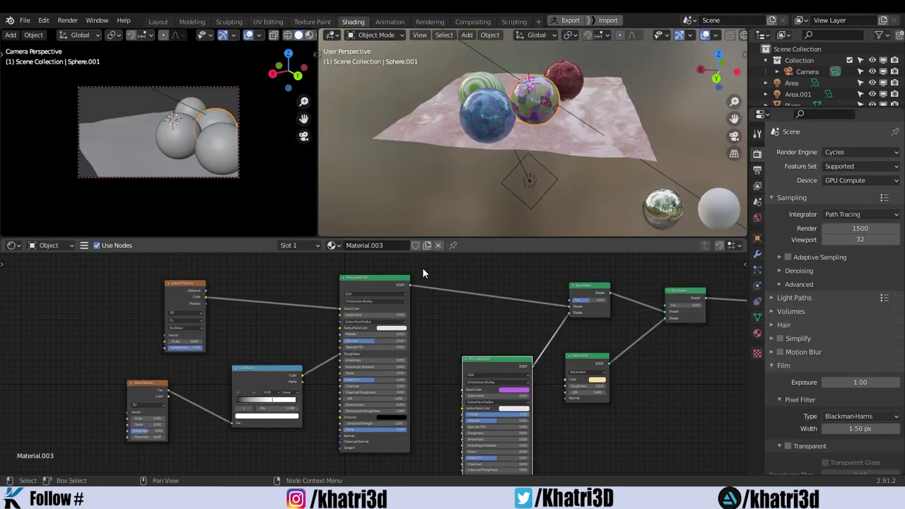
middle_drag(523, 334, 488, 303)
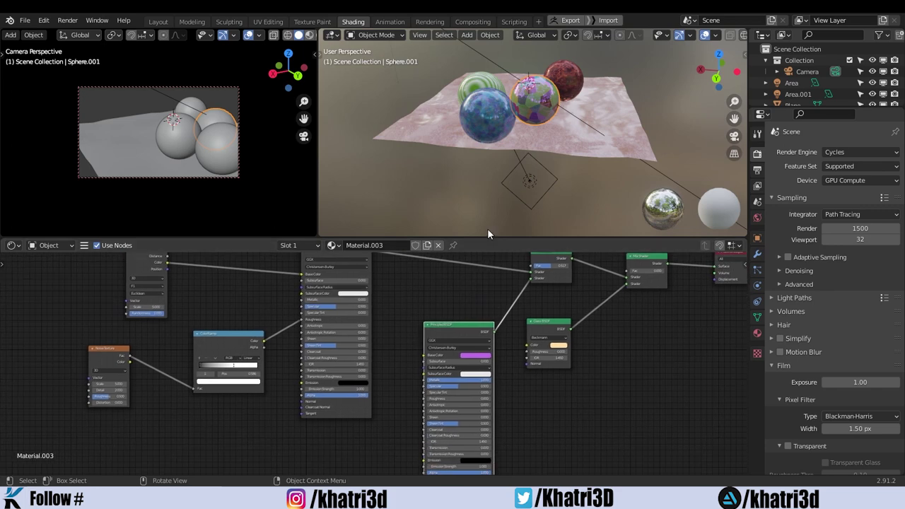
drag(488, 237, 488, 149)
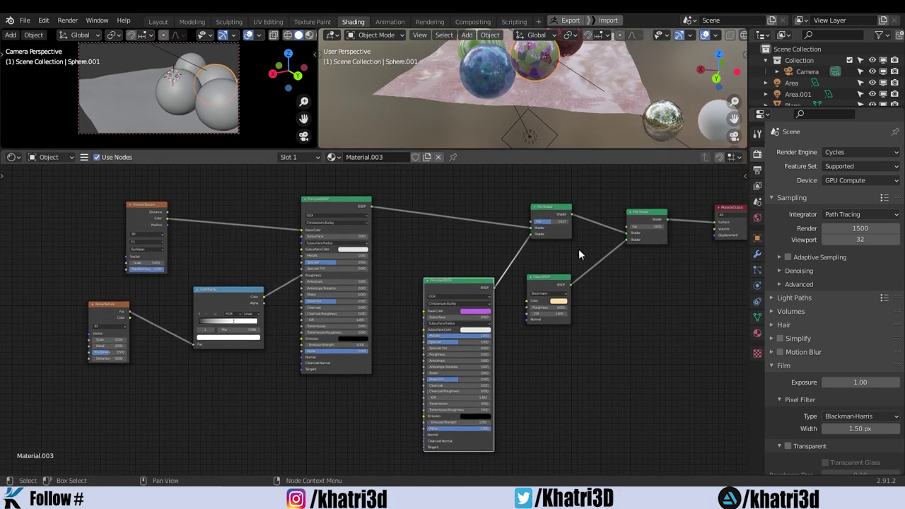
mouse_move(579, 249)
middle_down()
mouse_move(600, 274)
mouse_move(528, 275)
middle_up()
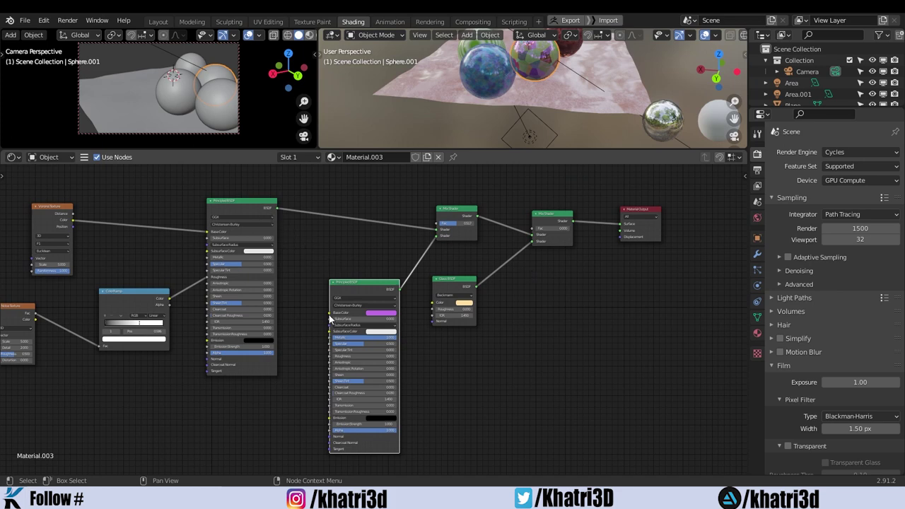
middle_drag(305, 311, 387, 302)
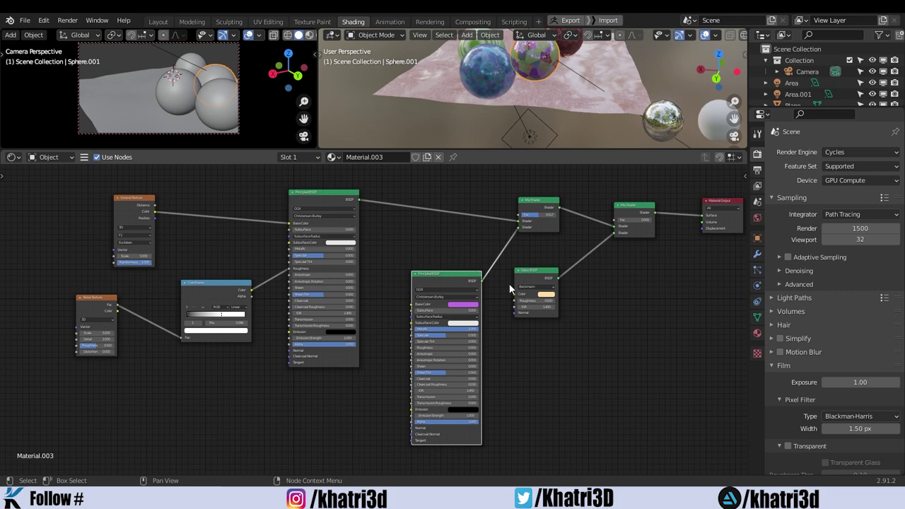
drag(530, 149, 532, 309)
mouse_move(537, 213)
middle_down()
mouse_move(462, 243)
mouse_move(450, 236)
mouse_move(568, 223)
middle_up()
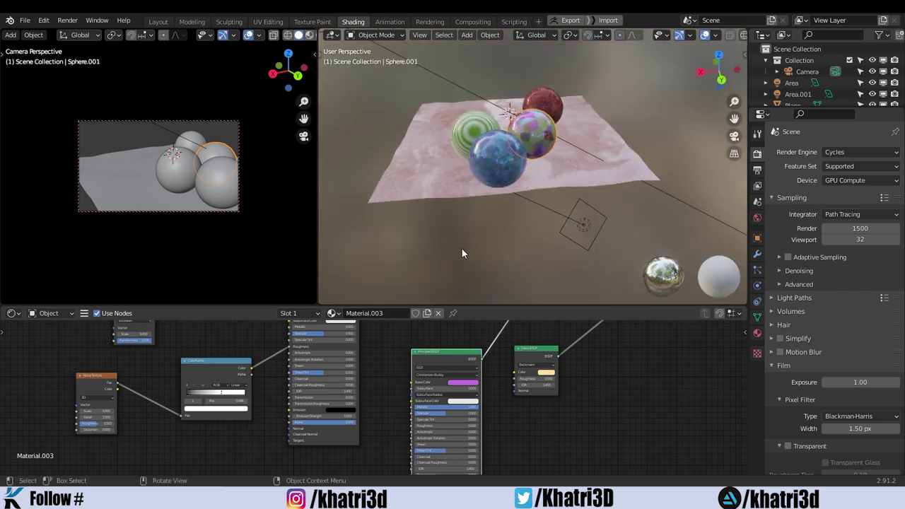
drag(462, 308, 471, 186)
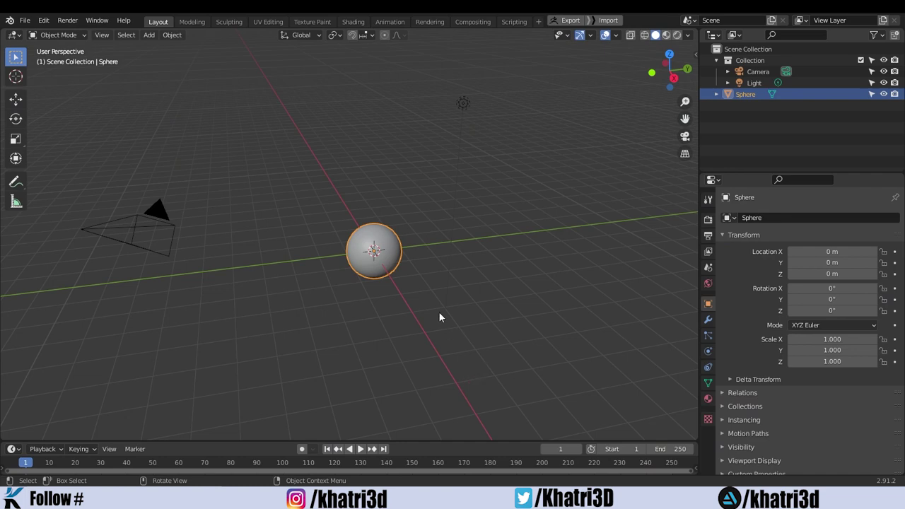
Open Preferences and search the add-ons for 'node' to find Node Wrangler
shift+middle_drag(448, 278, 488, 260)
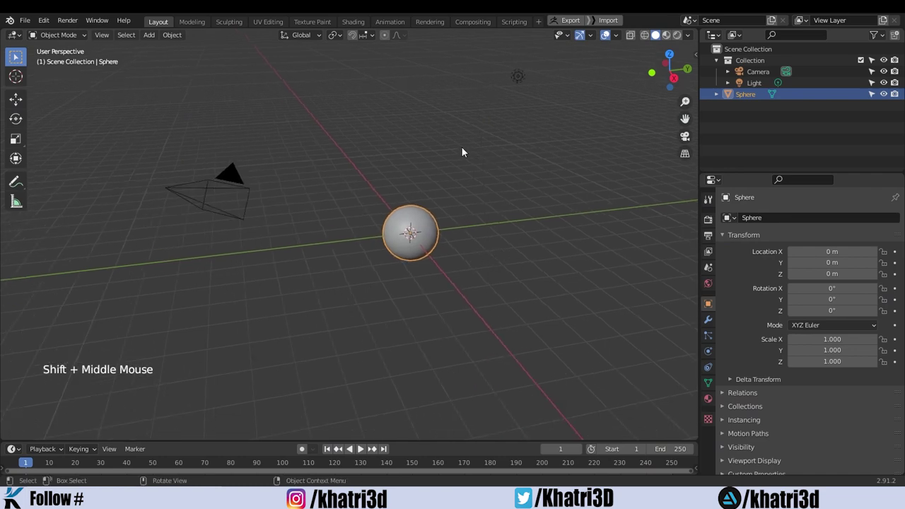
click(40, 24)
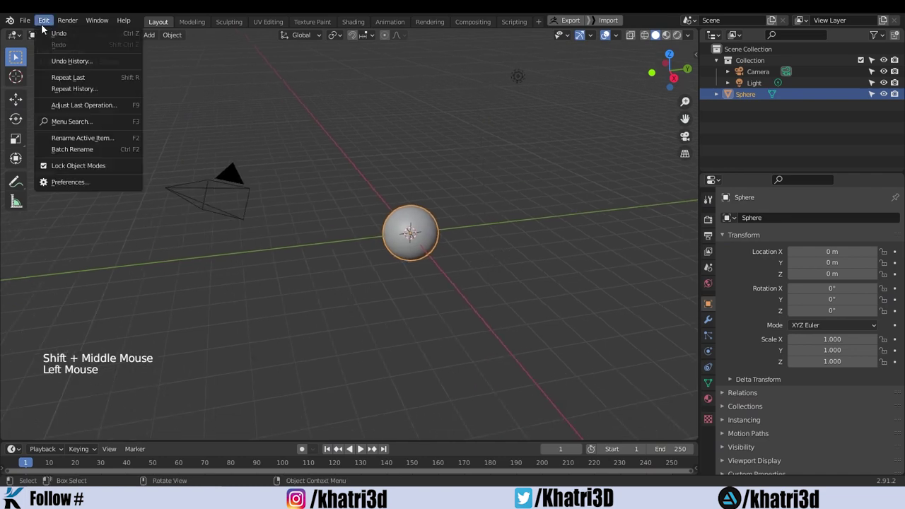
click(95, 180)
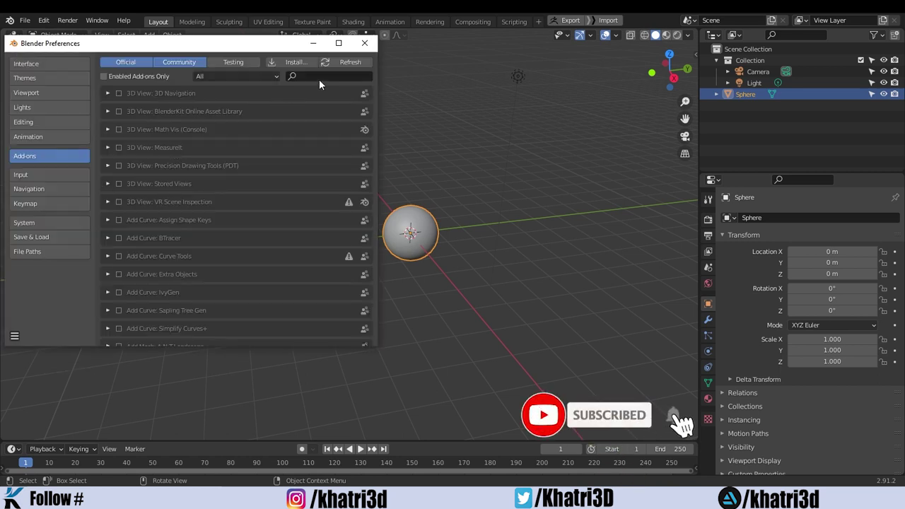
click(319, 80)
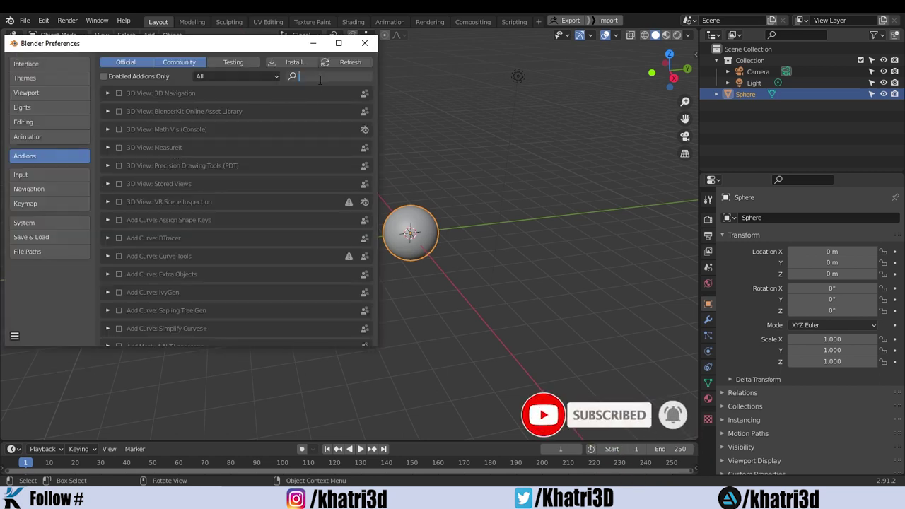
text(node)
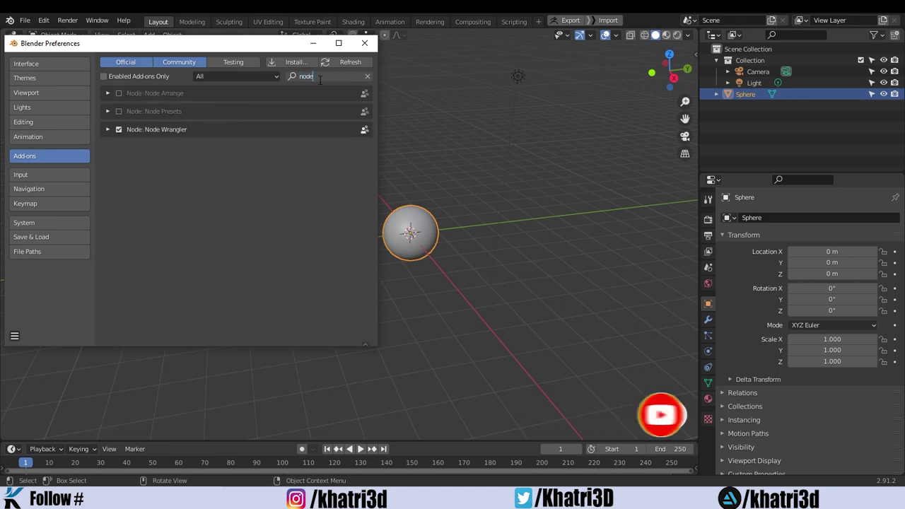
Save the preferences and close the Preferences window
click(15, 337)
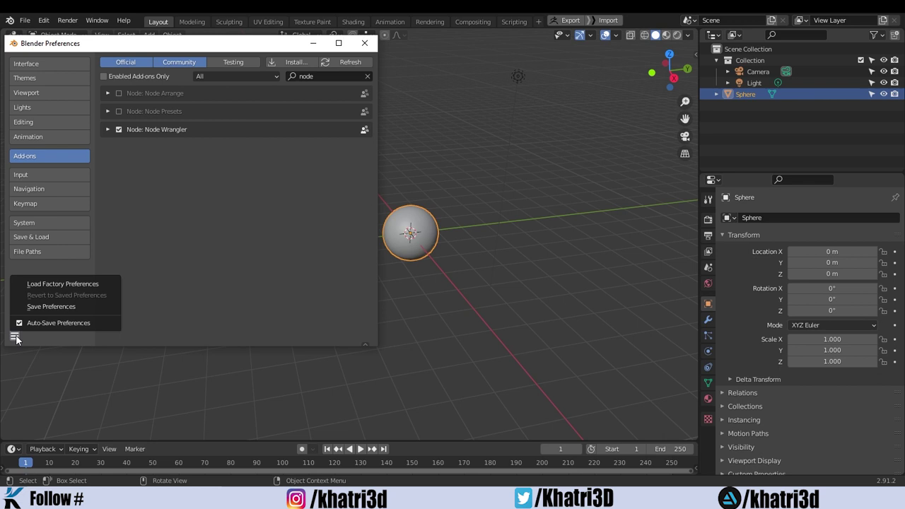
click(54, 311)
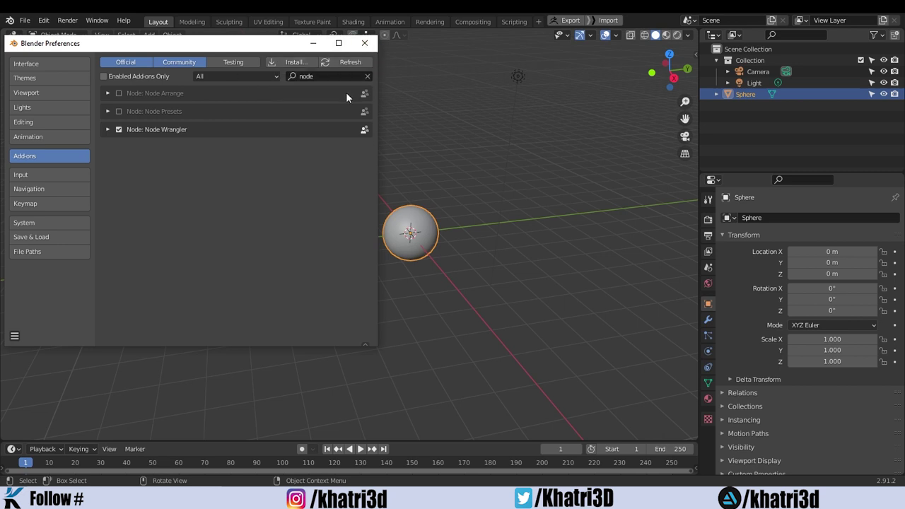
click(374, 48)
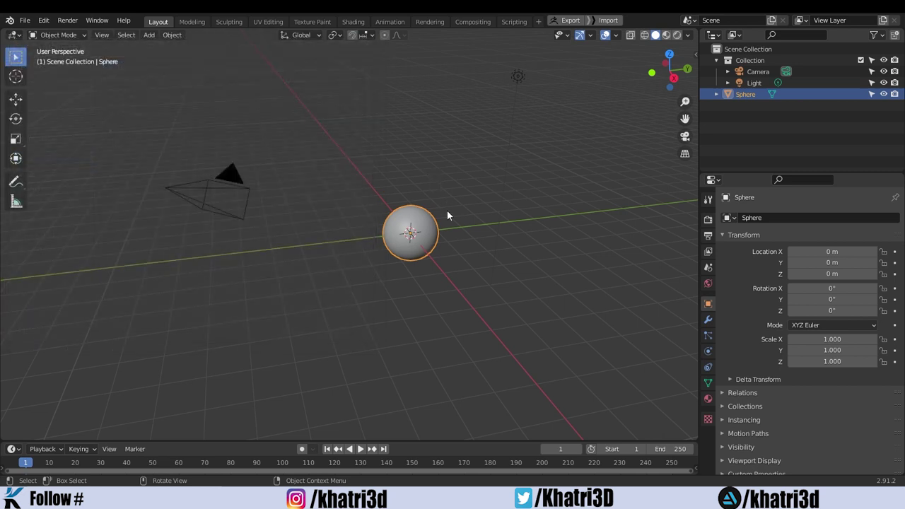
mouse_move(447, 211)
shift+middle_down()
mouse_move(432, 226)
mouse_move(387, 205)
shift+middle_up()
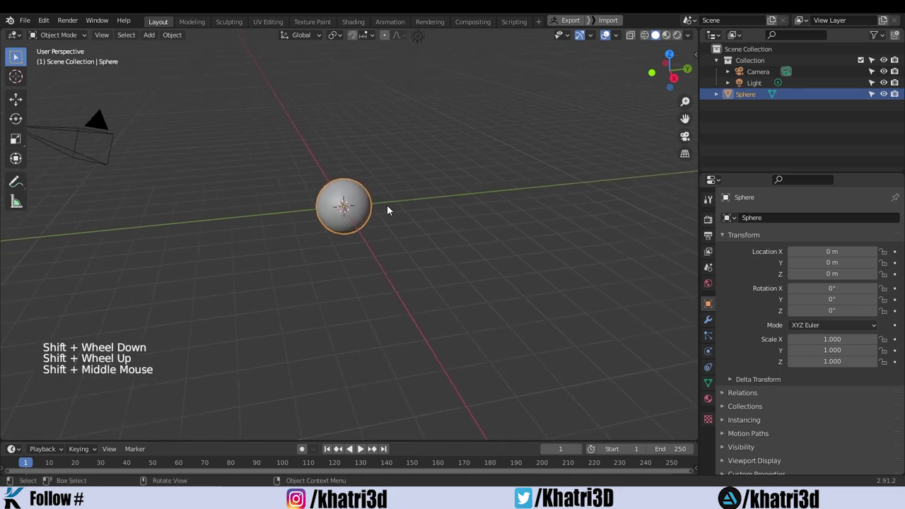
Create a new material for the sphere and join away the file browser and left panels
click(354, 22)
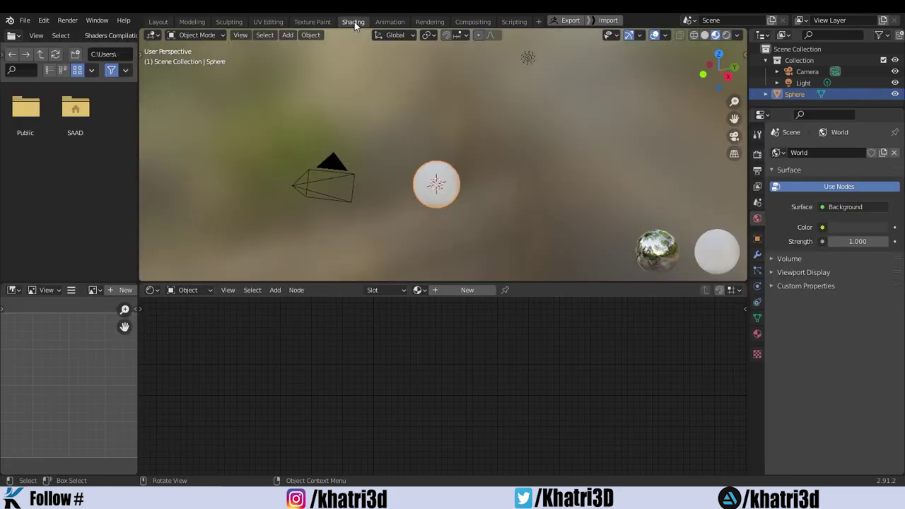
click(458, 288)
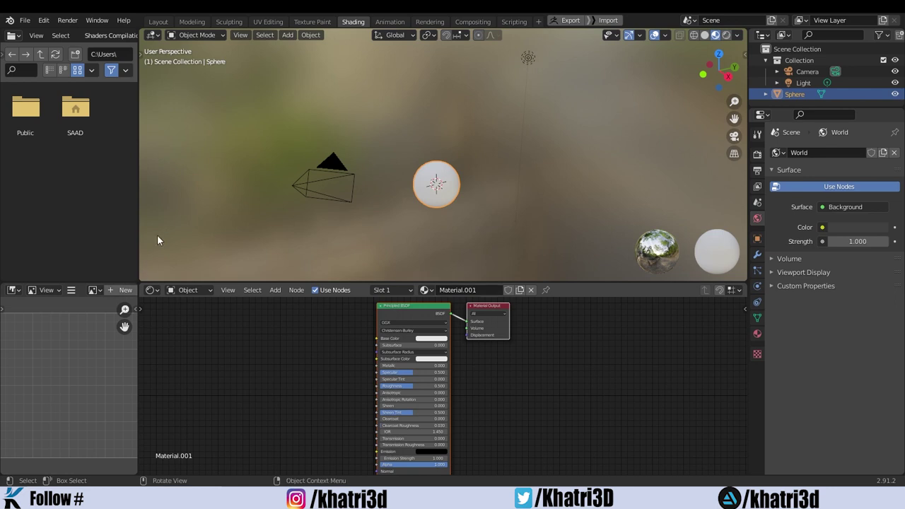
right_click(139, 235)
click(86, 263)
click(96, 262)
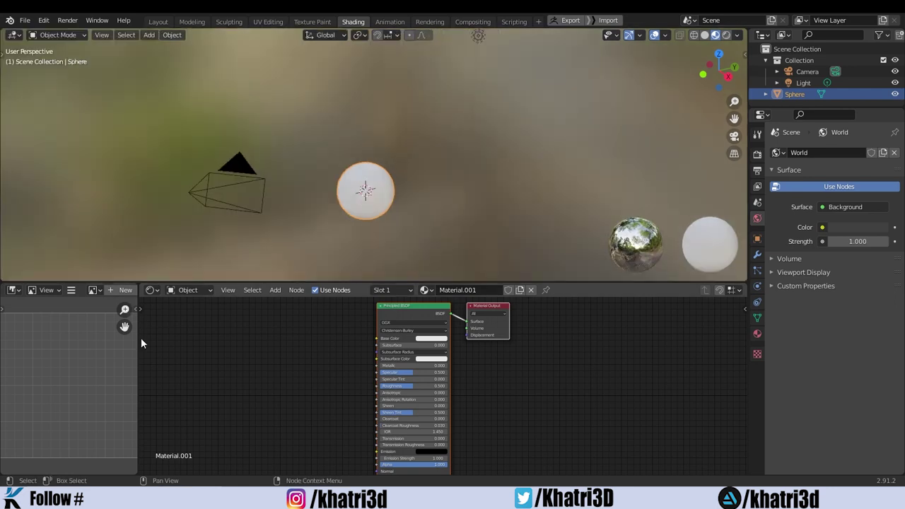
right_click(137, 337)
click(136, 341)
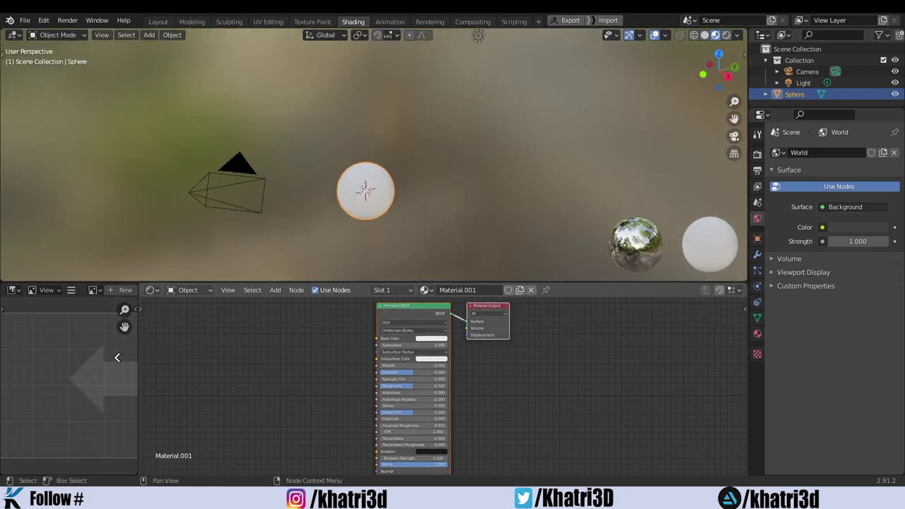
click(118, 358)
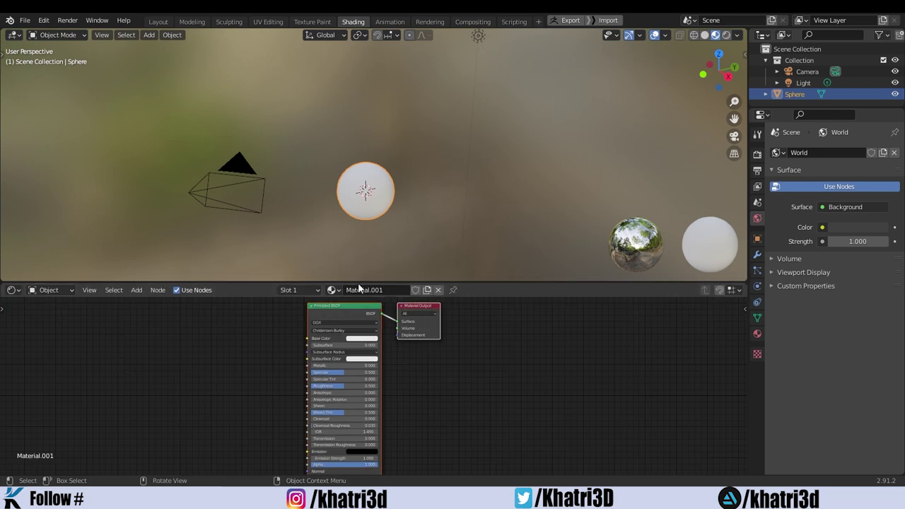
Enlarge the node editor and browse the node Add menu without adding anything
drag(357, 282, 357, 240)
middle_drag(257, 351, 356, 366)
key(shift+a)
click(340, 345)
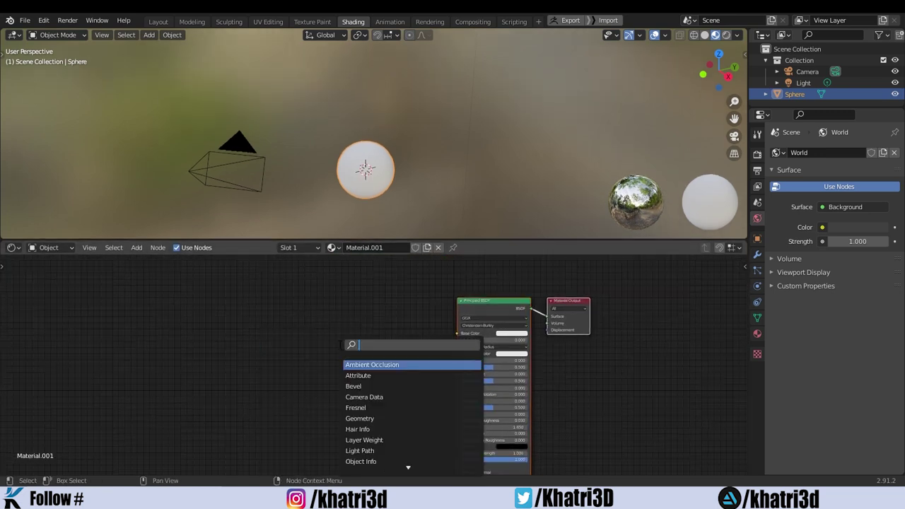
text(mi)
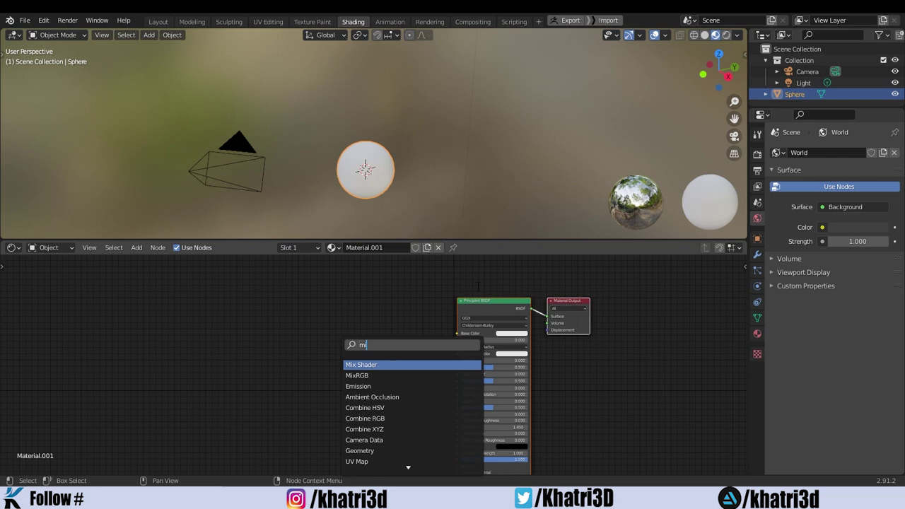
key(Escape)
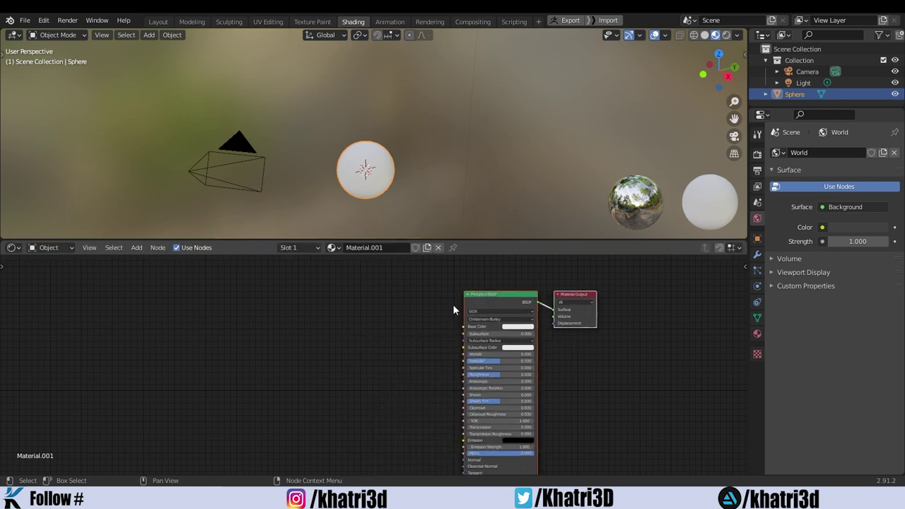
key(shift+a)
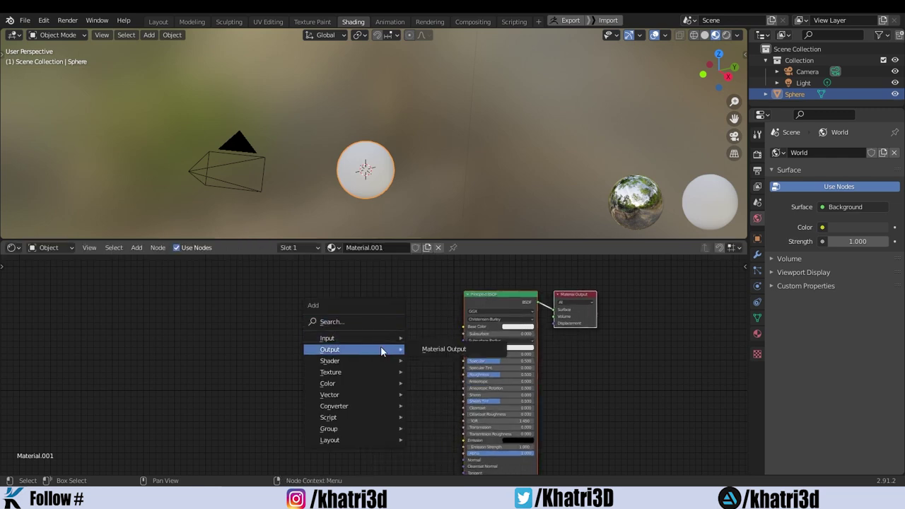
mouse_move(354, 349)
key(Escape)
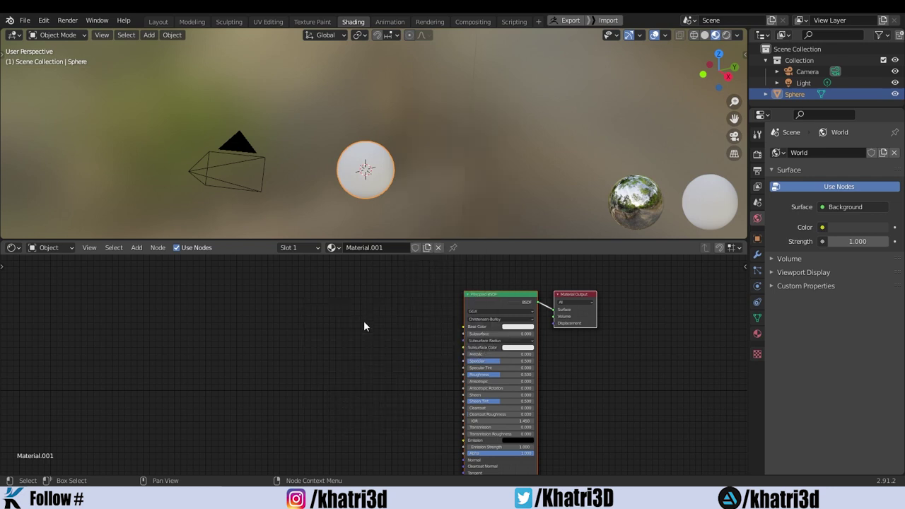
Set the Principled BSDF Base Color to green
scroll(364, 327, up, 2)
click(417, 334)
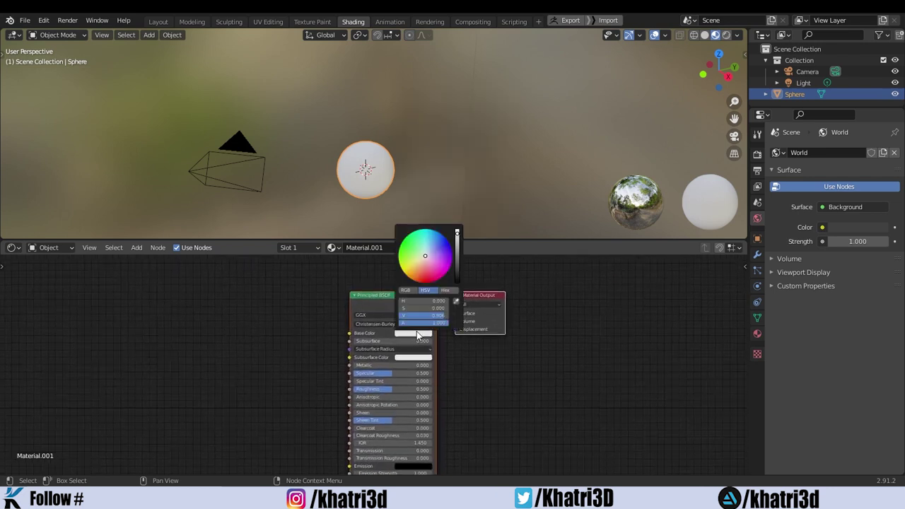
drag(426, 258, 404, 248)
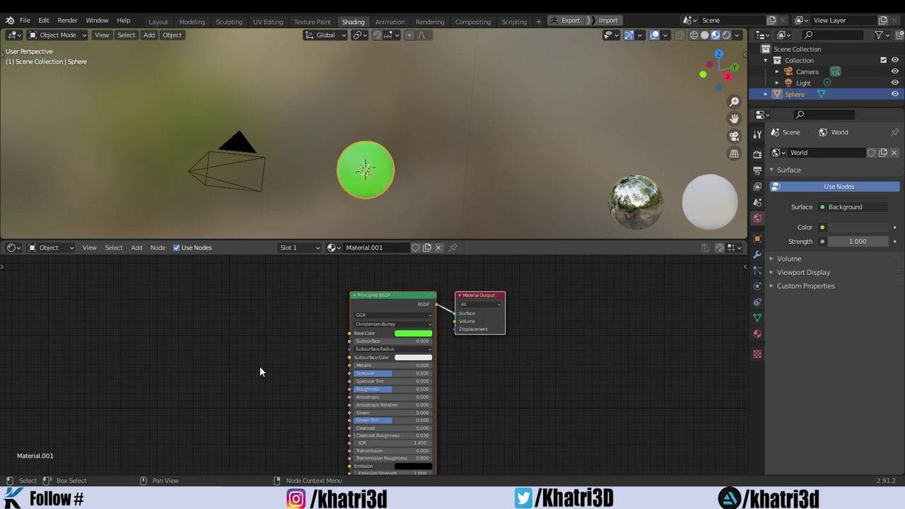
Add a ColorRamp node to the left of the Principled BSDF
mouse_move(216, 352)
middle_down()
mouse_move(311, 343)
mouse_move(316, 333)
middle_up()
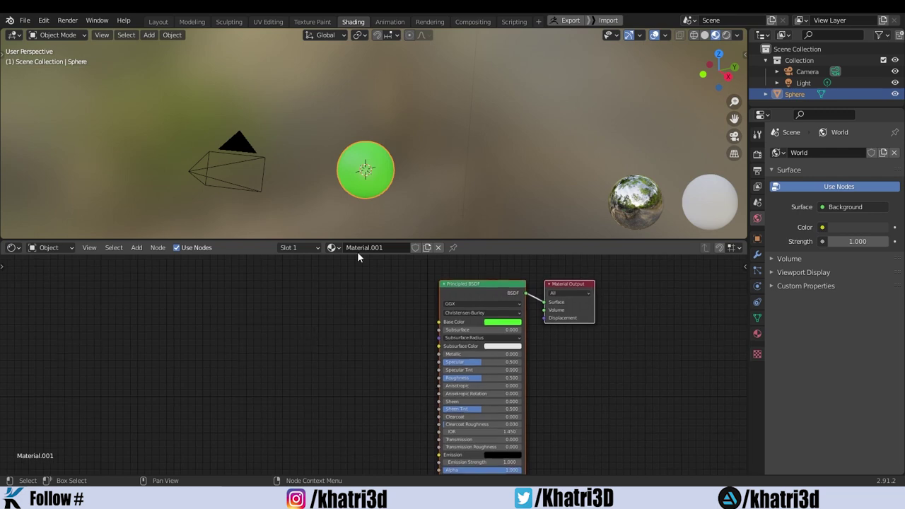
key(shift+a)
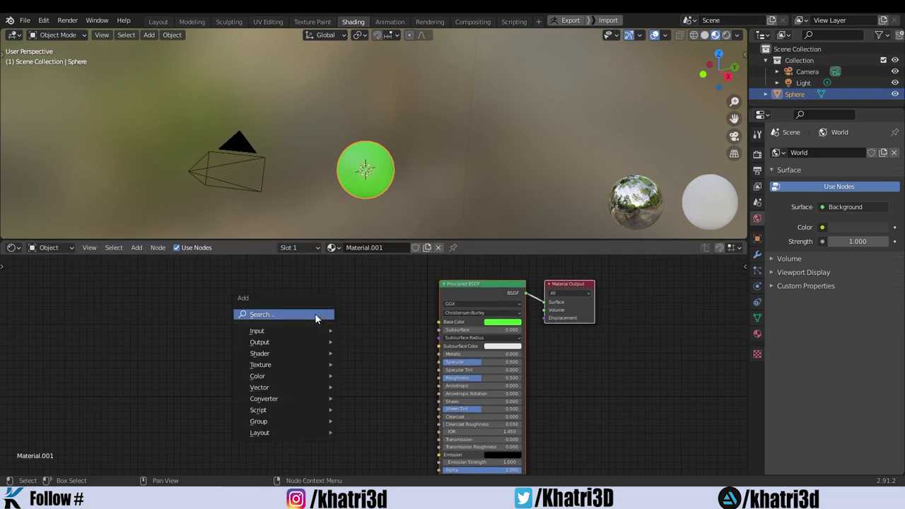
click(314, 314)
text(colo)
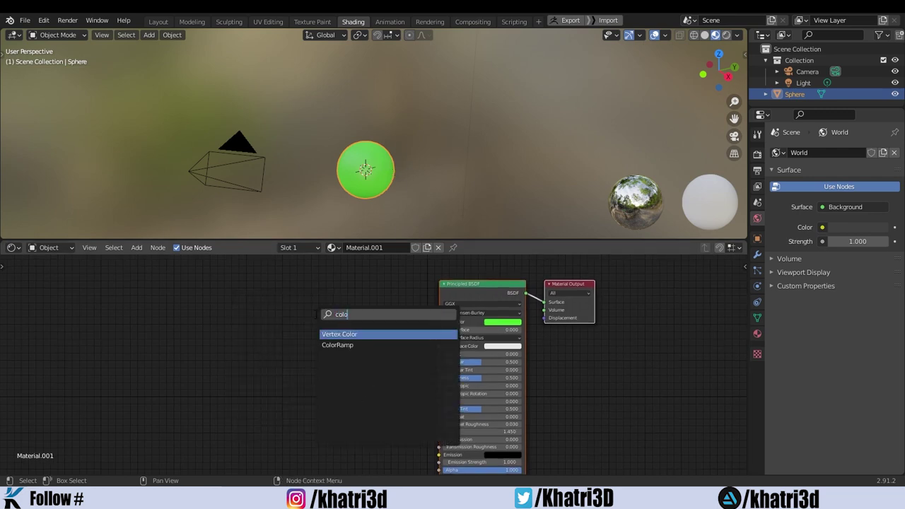
click(375, 345)
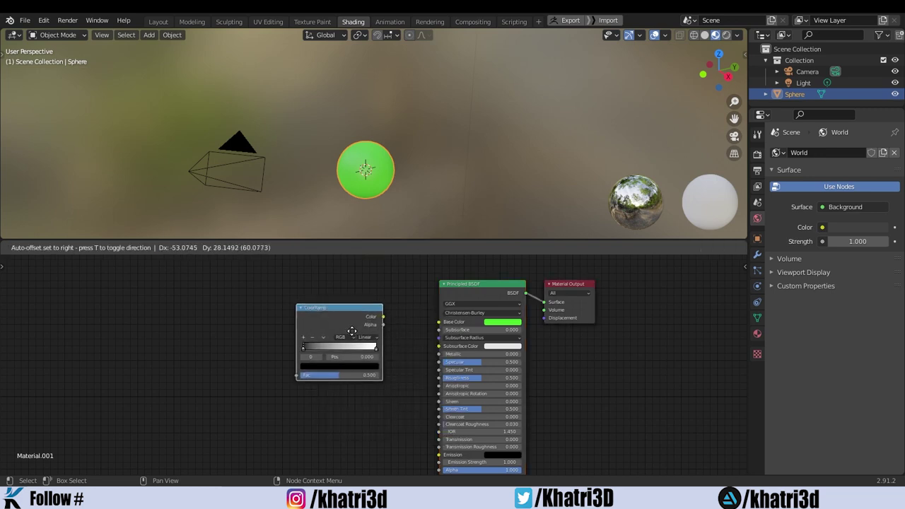
click(329, 320)
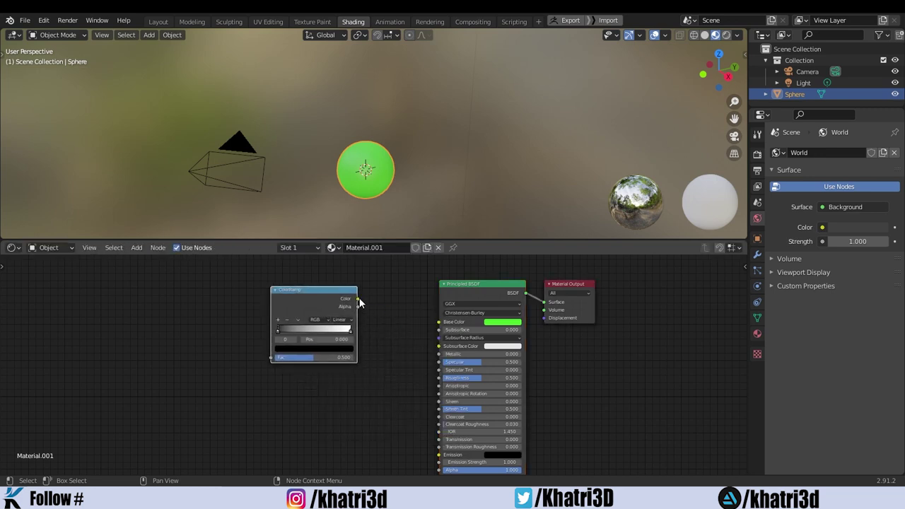
drag(358, 300, 438, 323)
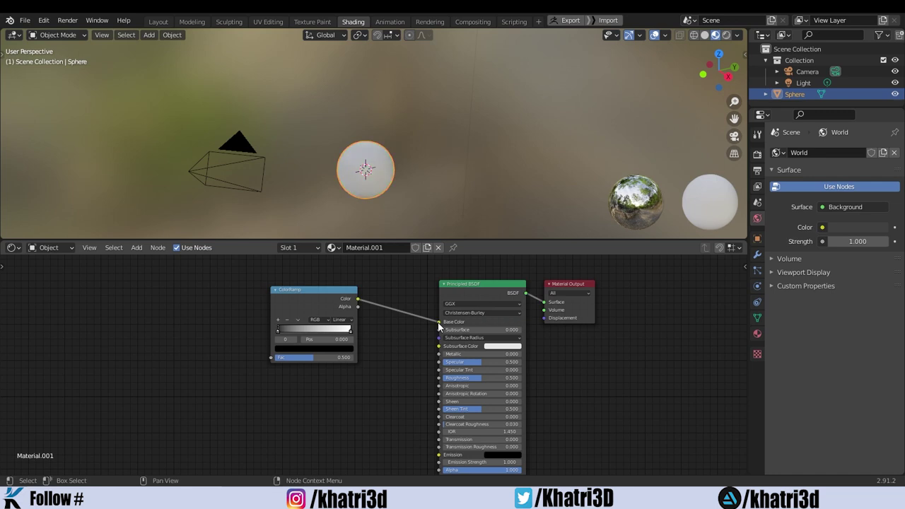
key(ctrl+z)
Sample the base green into the ramp's right stop and link the ramp Color to Base Color
click(346, 331)
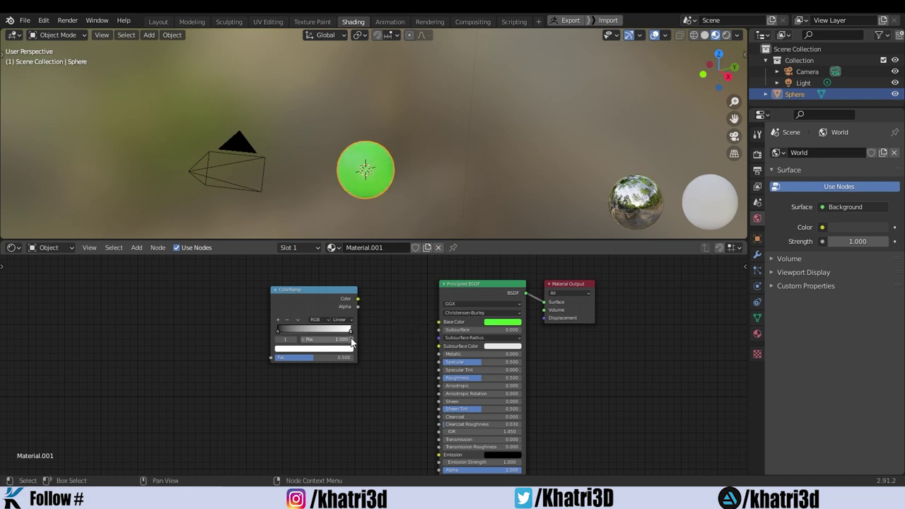
click(346, 348)
click(336, 319)
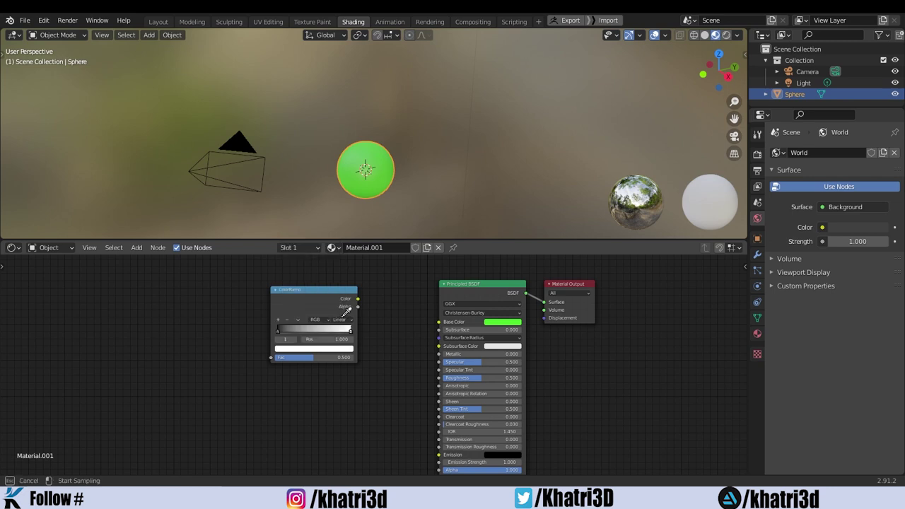
click(512, 322)
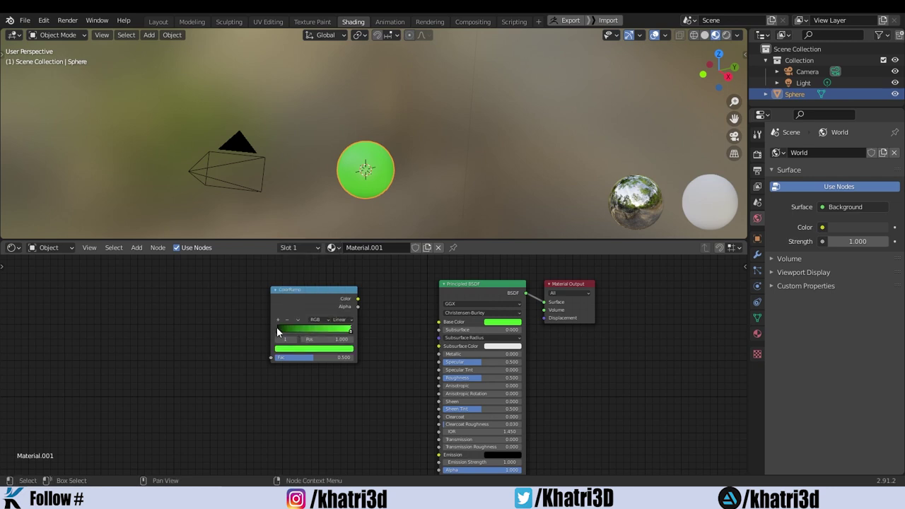
drag(279, 331, 281, 332)
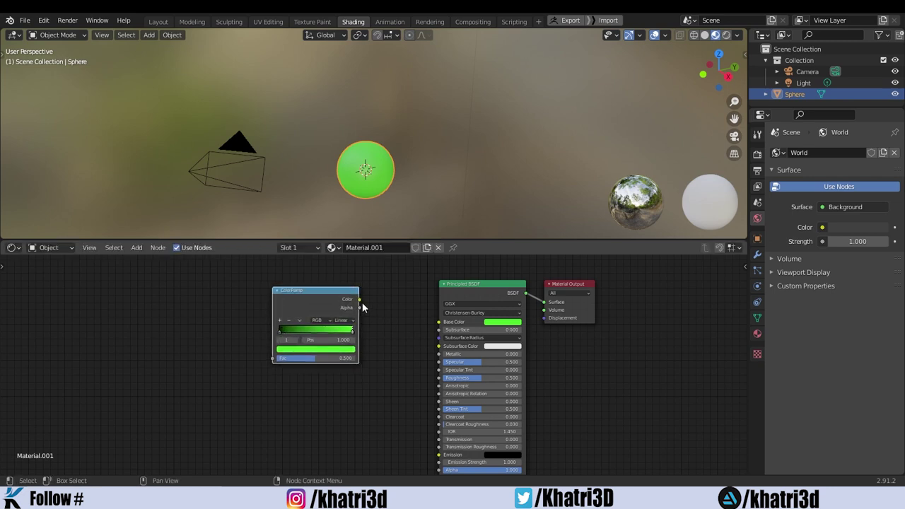
drag(360, 300, 439, 322)
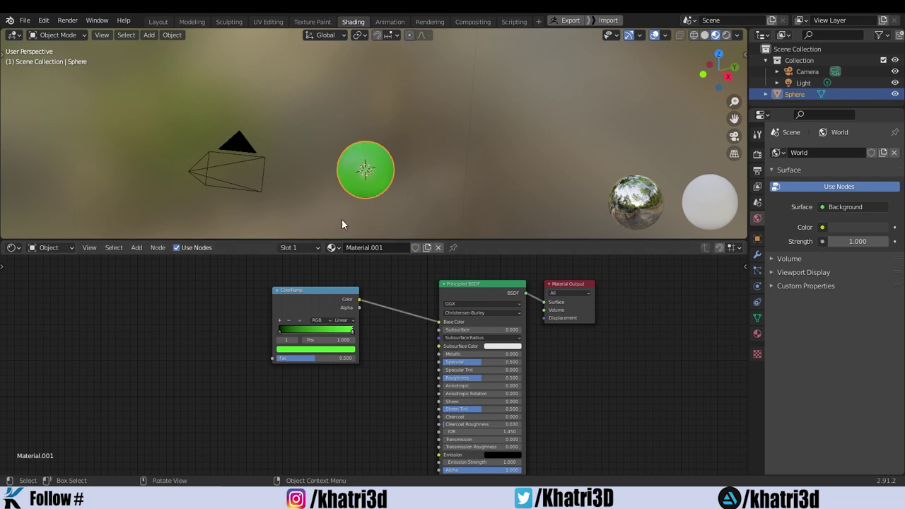
Adjust the positions of the ColorRamp's black and green stops
middle_drag(341, 223, 353, 166)
mouse_move(281, 331)
mouse_down()
mouse_move(327, 330)
mouse_move(282, 328)
mouse_up()
key(g)
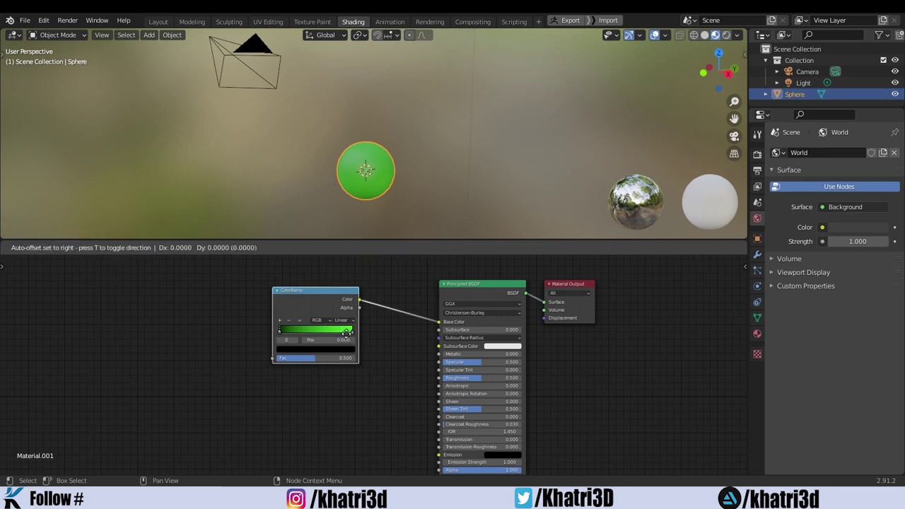
click(349, 330)
mouse_move(349, 330)
mouse_down()
mouse_move(293, 331)
mouse_move(363, 330)
mouse_up()
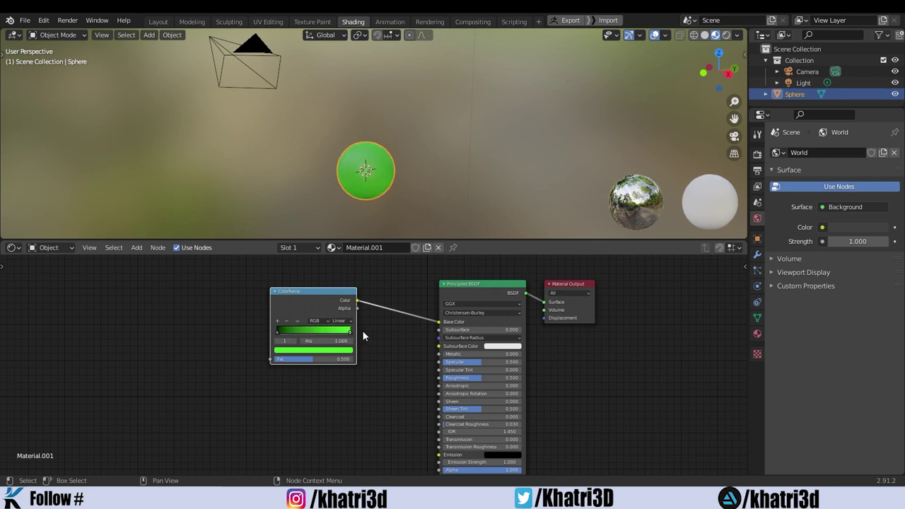
Add a Gradient Texture left of the ColorRamp and connect it to the ramp's Fac input
drag(326, 299, 331, 298)
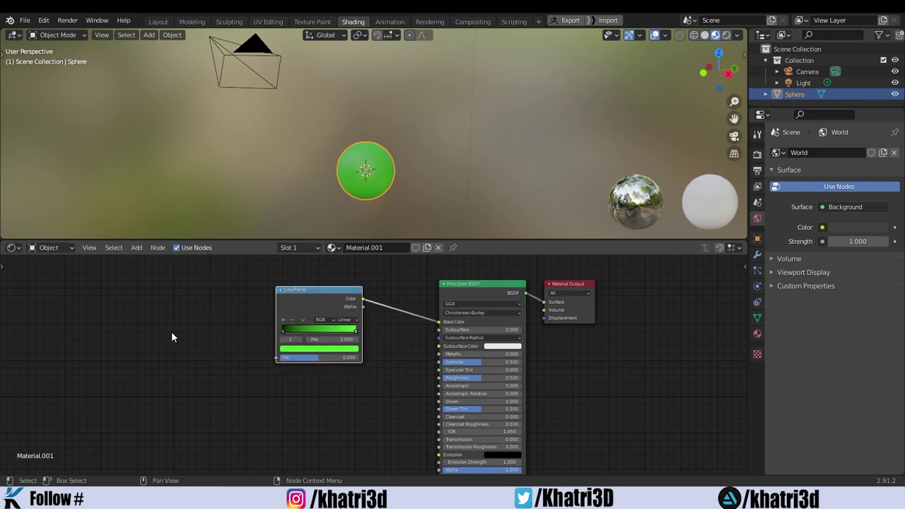
middle_drag(171, 331, 252, 330)
key(shift+a)
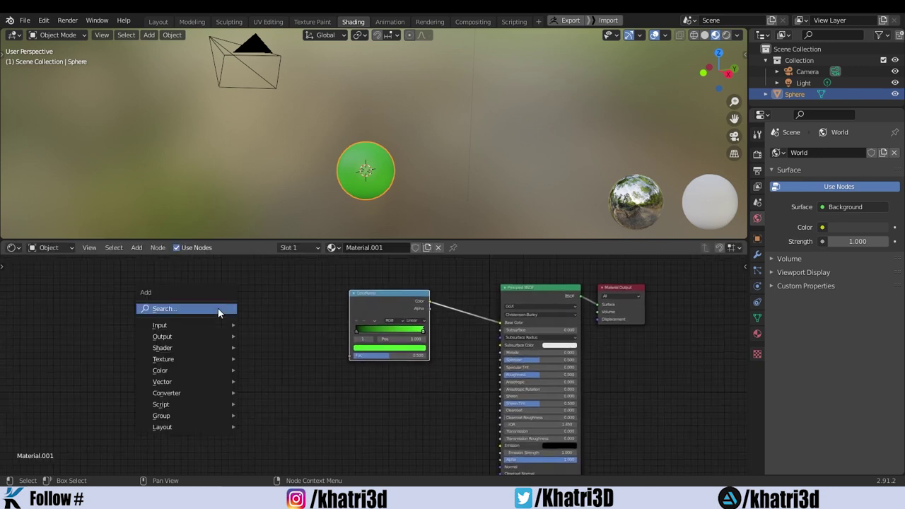
click(218, 309)
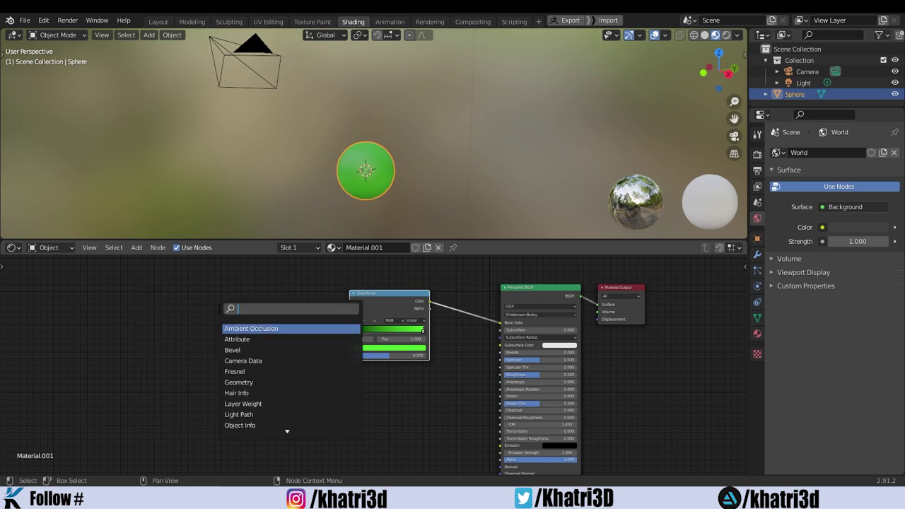
text(gra)
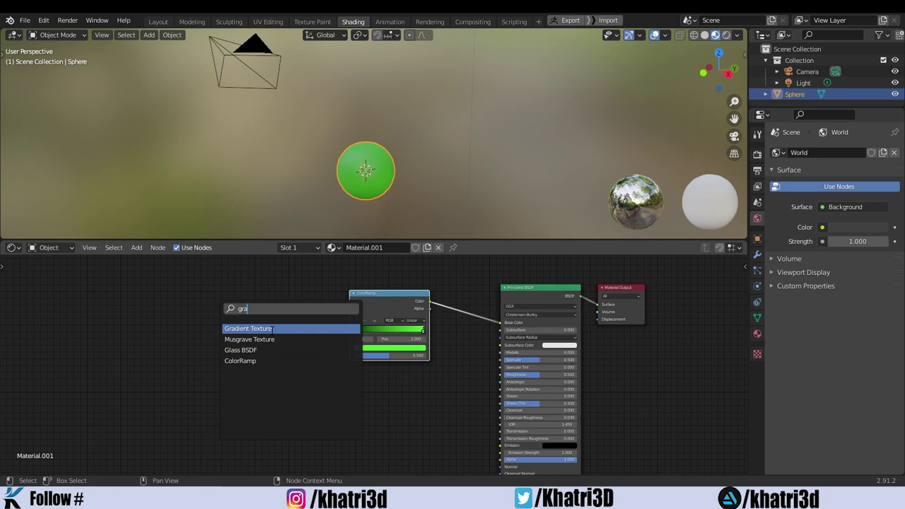
click(273, 329)
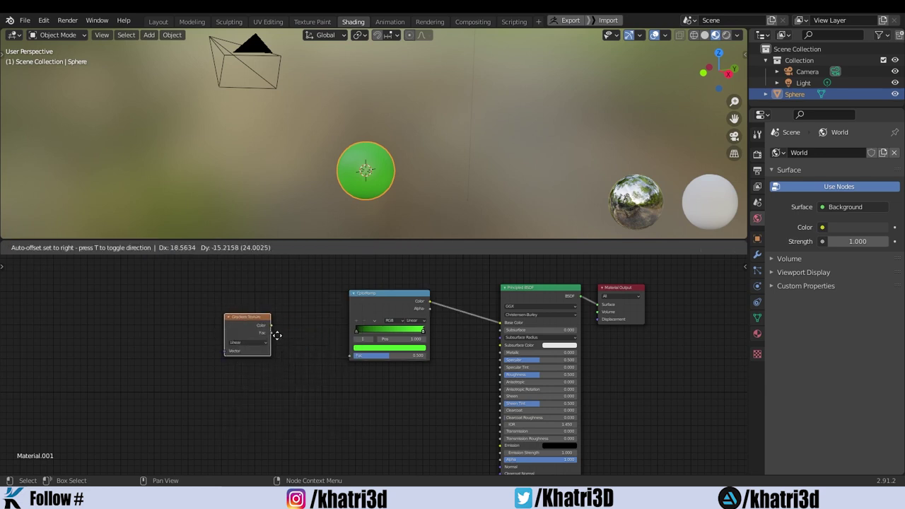
click(278, 335)
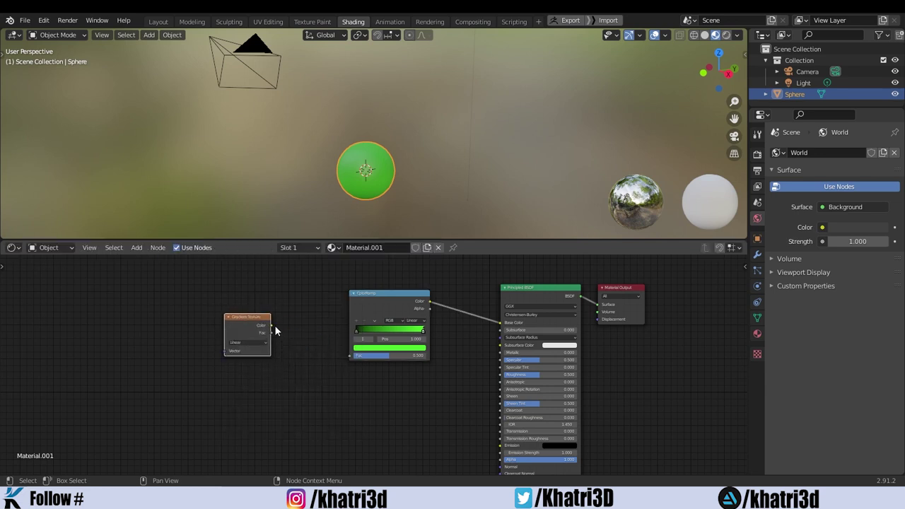
drag(274, 325, 352, 359)
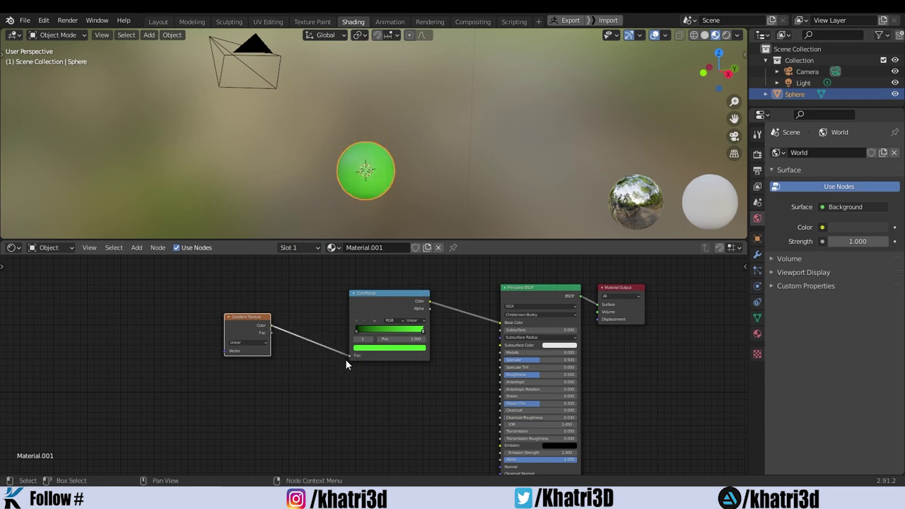
mouse_move(357, 216)
middle_down()
mouse_move(286, 155)
mouse_move(330, 175)
middle_up()
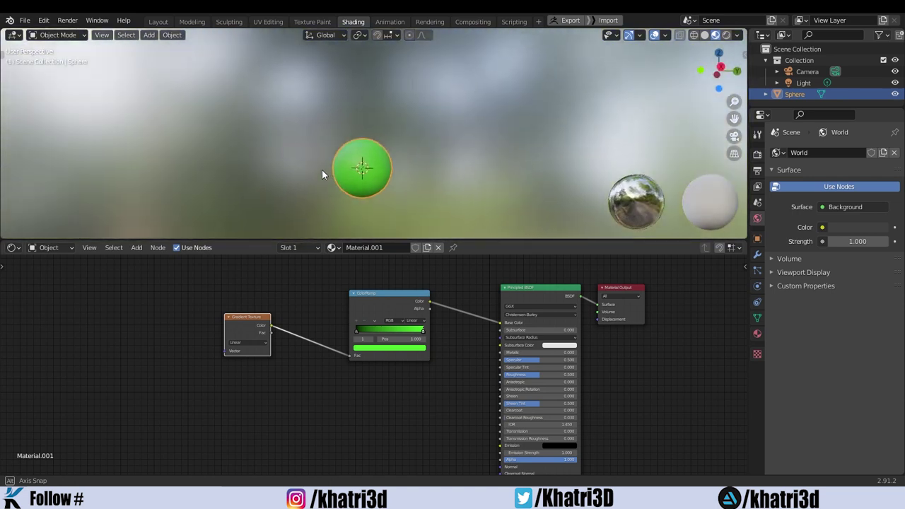
drag(355, 332, 355, 328)
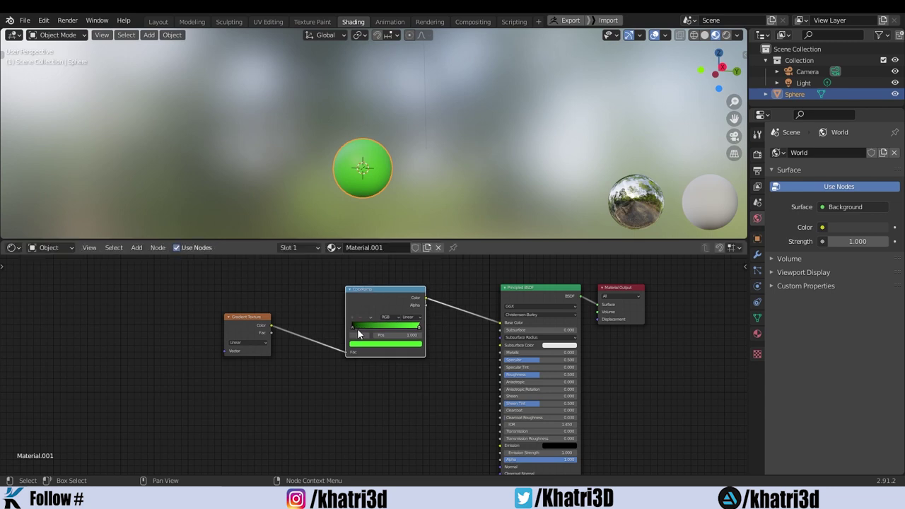
Slide the ColorRamp's black stop right to about 0.441
mouse_move(352, 327)
mouse_down()
mouse_move(404, 326)
mouse_move(389, 326)
mouse_up()
mouse_move(399, 226)
middle_down()
mouse_move(386, 196)
mouse_move(320, 199)
mouse_move(421, 209)
middle_up()
scroll(443, 207, up, 2)
drag(254, 315, 250, 313)
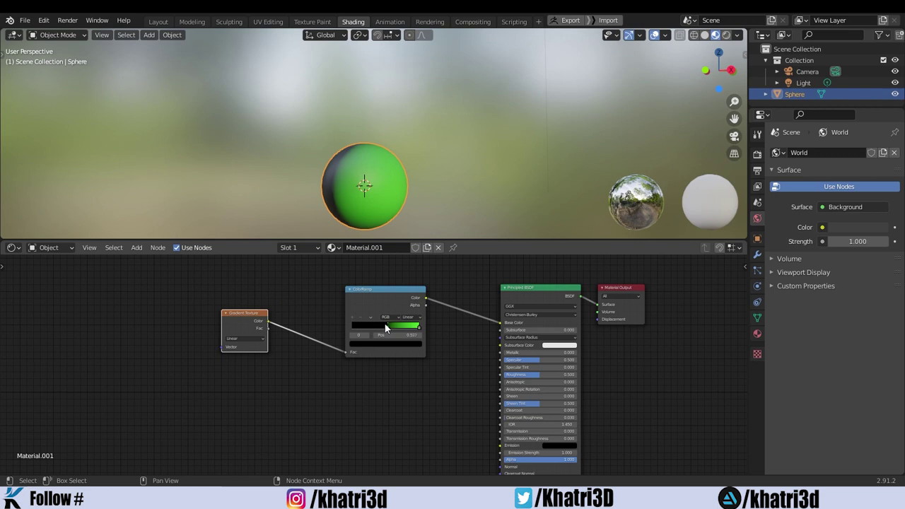
mouse_move(388, 323)
mouse_down()
mouse_move(365, 321)
mouse_move(379, 321)
mouse_move(380, 312)
mouse_up()
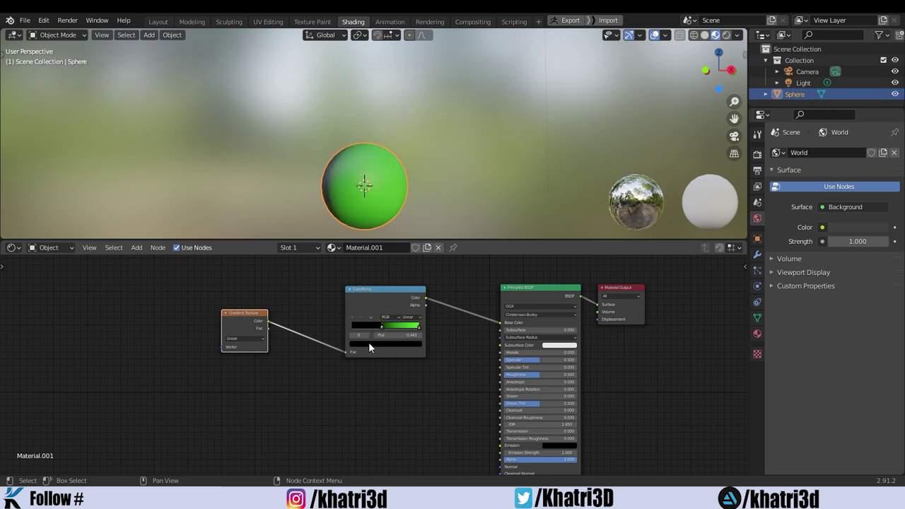
Tint the ramp's left stop a brighter yellowish colour
click(369, 342)
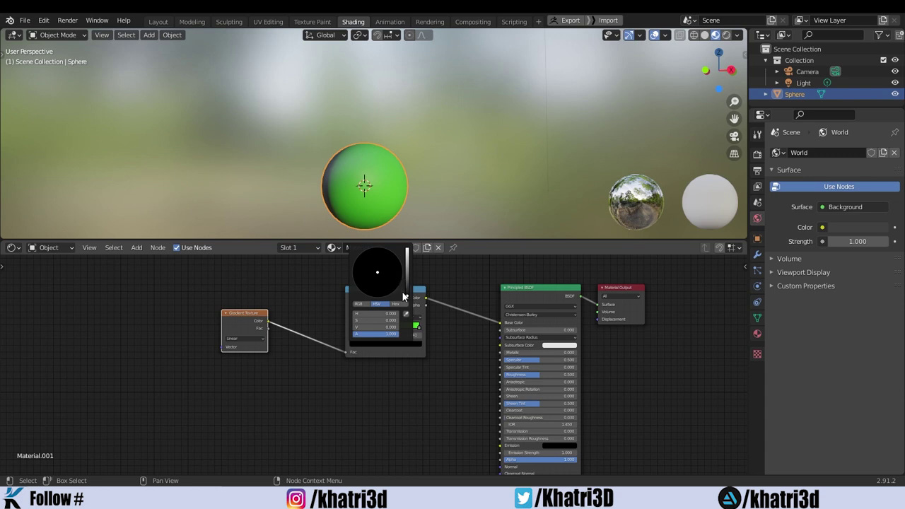
drag(403, 297, 407, 282)
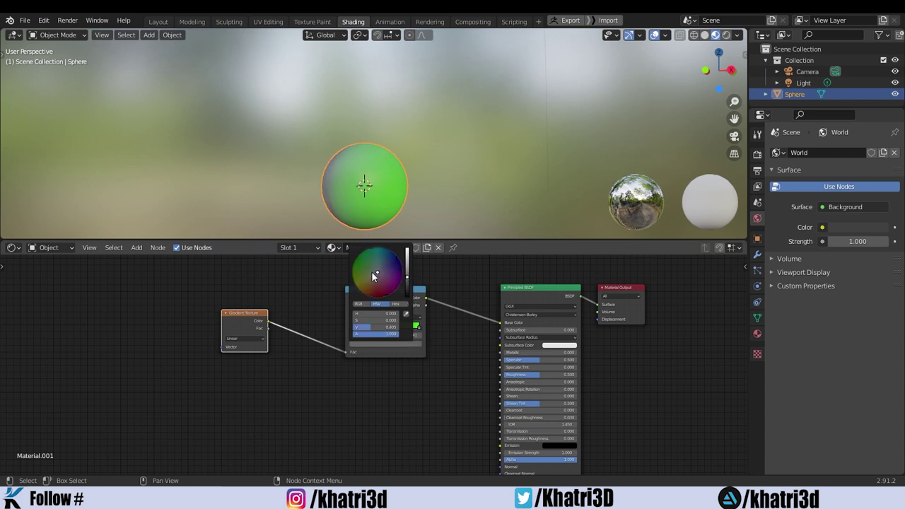
mouse_move(375, 276)
mouse_down()
mouse_move(363, 281)
mouse_move(408, 253)
mouse_up()
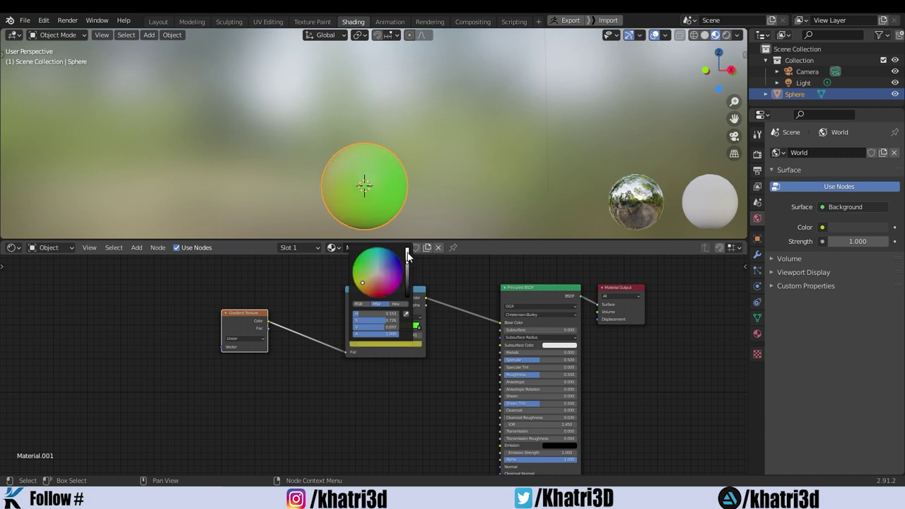
mouse_move(451, 183)
middle_down()
mouse_move(238, 192)
mouse_move(236, 210)
mouse_move(311, 223)
mouse_move(378, 203)
mouse_move(400, 173)
mouse_move(340, 227)
middle_up()
Nudge the Gradient Texture node slightly left and down, then reselect it
drag(242, 320, 249, 319)
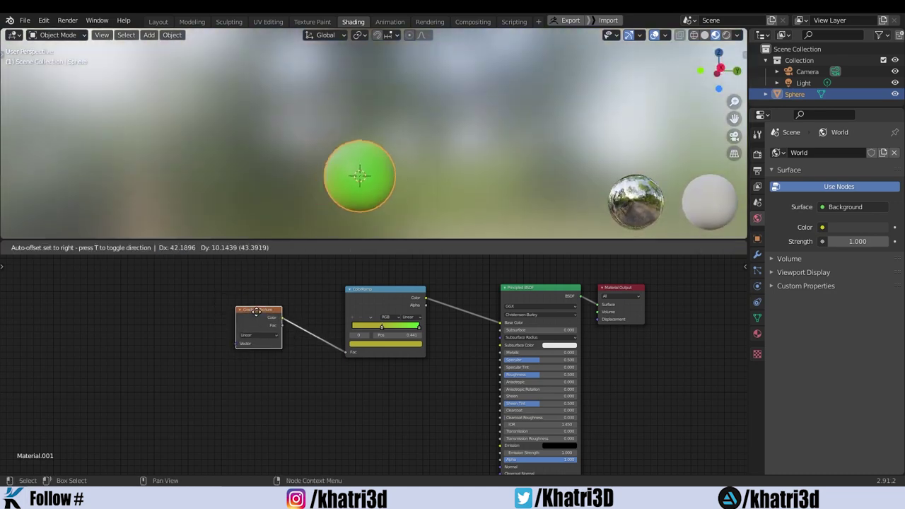
scroll(430, 232, up, 1)
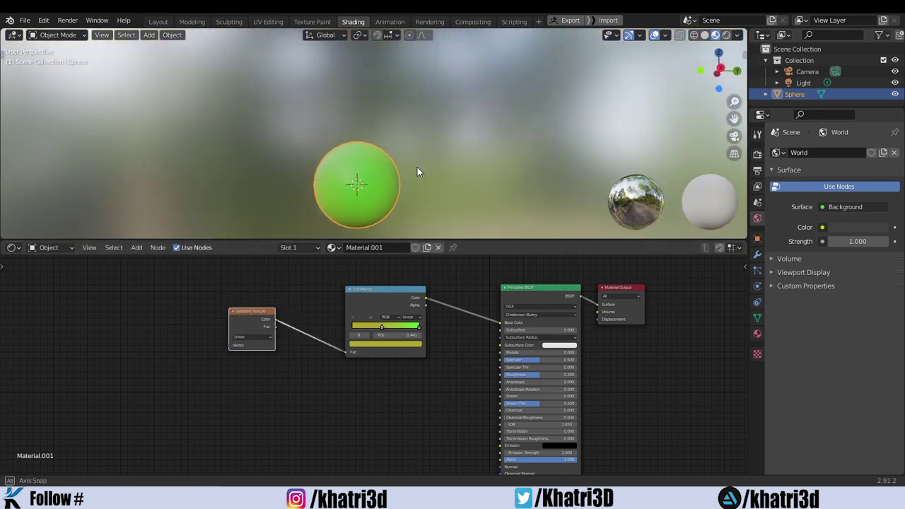
mouse_move(417, 167)
middle_down()
mouse_move(301, 202)
mouse_move(469, 166)
mouse_move(406, 175)
middle_up()
scroll(406, 177, up, 3)
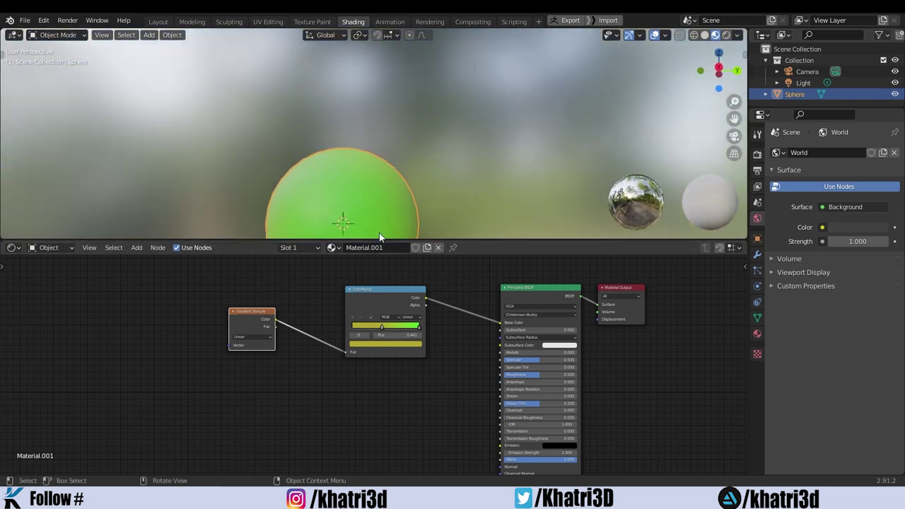
drag(258, 312, 255, 313)
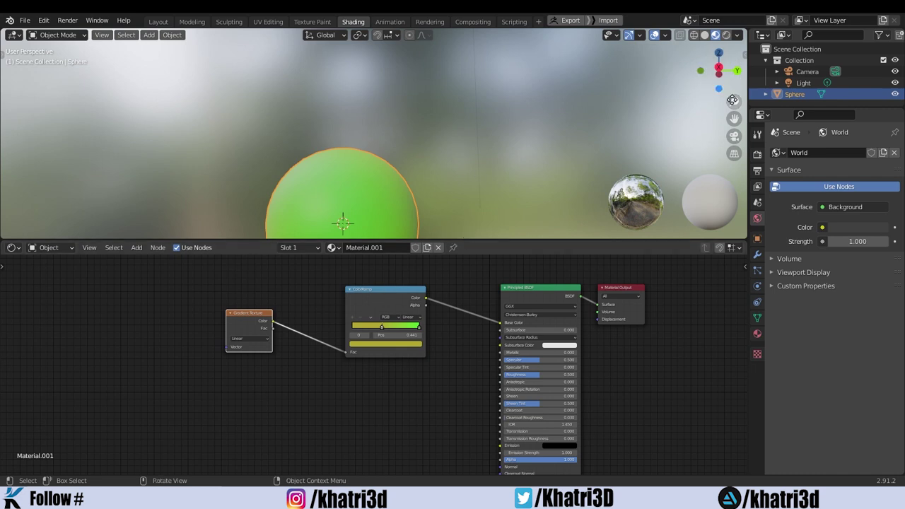
key(KP_Decimal)
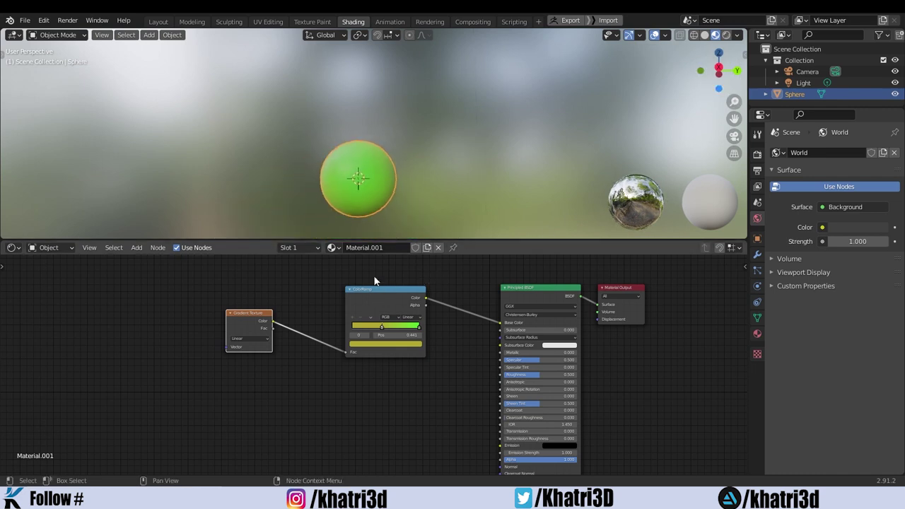
click(44, 21)
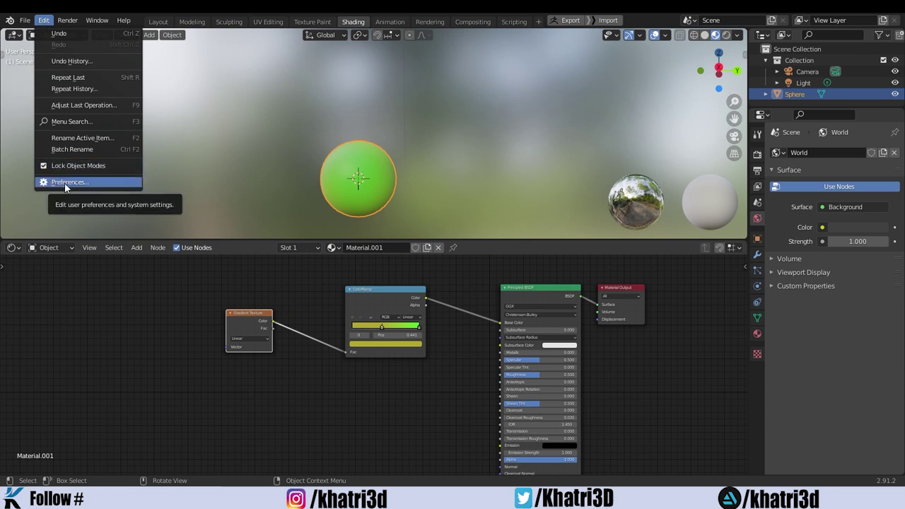
click(360, 289)
click(260, 316)
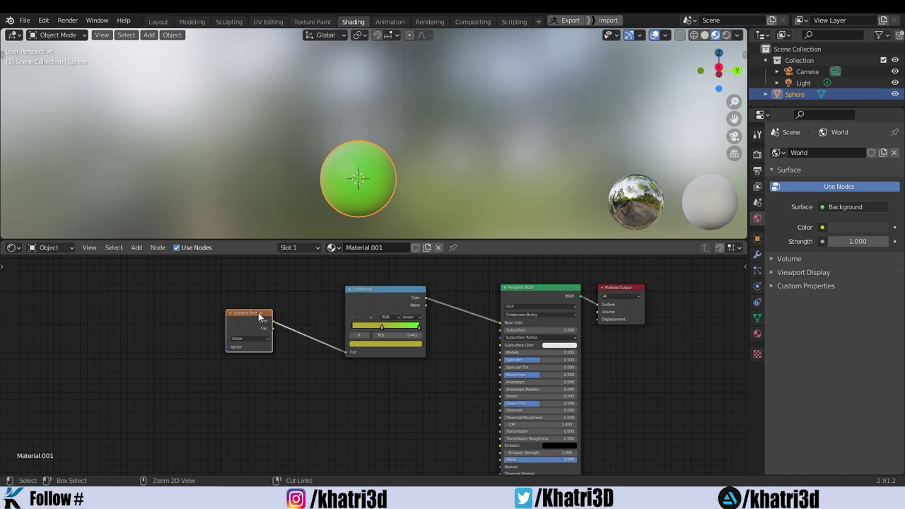
Add Texture Coordinate and Mapping nodes to the Gradient Texture with Ctrl+T and move them left
key(ctrl+t)
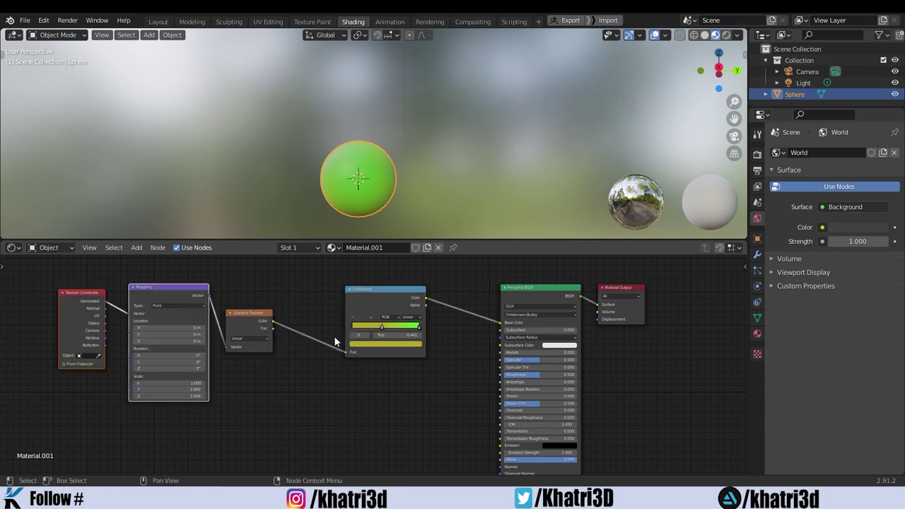
middle_drag(370, 358, 471, 350)
scroll(470, 350, down, 1)
drag(274, 284, 179, 309)
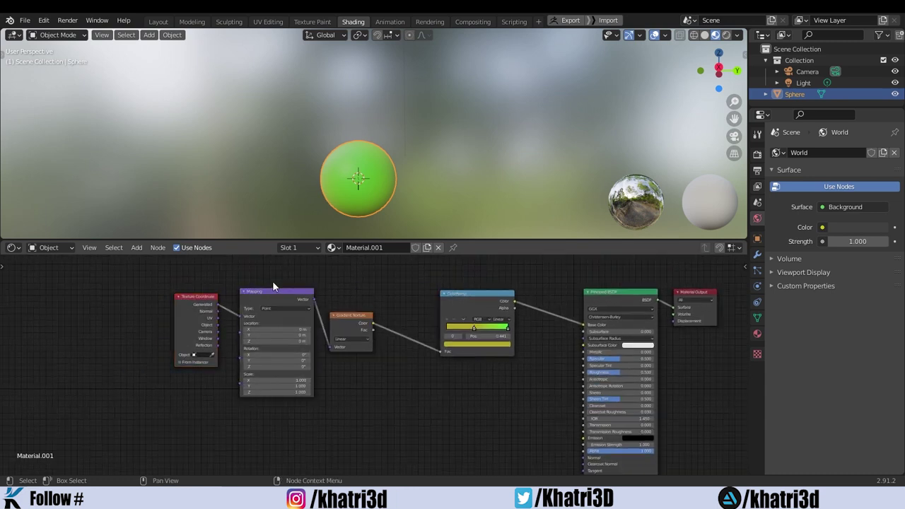
mouse_move(263, 297)
mouse_down()
mouse_move(249, 294)
mouse_move(240, 307)
mouse_move(238, 298)
mouse_up()
Reselect the Gradient Texture and zoom in on the Mapping and Texture Coordinate nodes
click(357, 317)
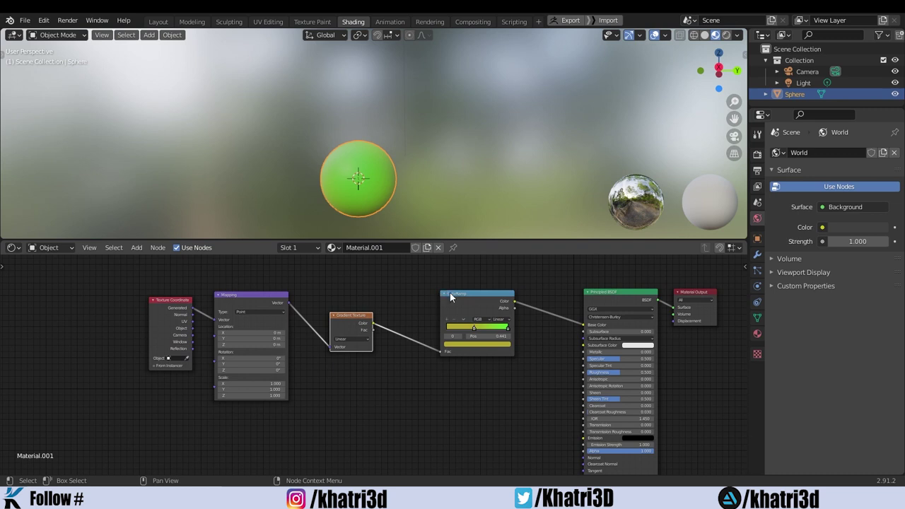
click(442, 301)
click(360, 316)
click(462, 293)
click(365, 320)
scroll(290, 374, up, 1)
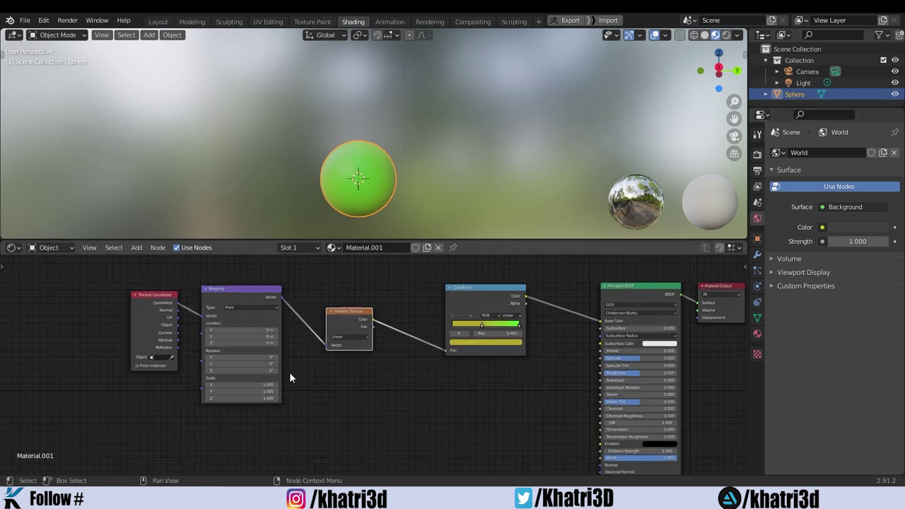
scroll(289, 374, up, 1)
scroll(289, 373, down, 1)
scroll(289, 374, up, 2)
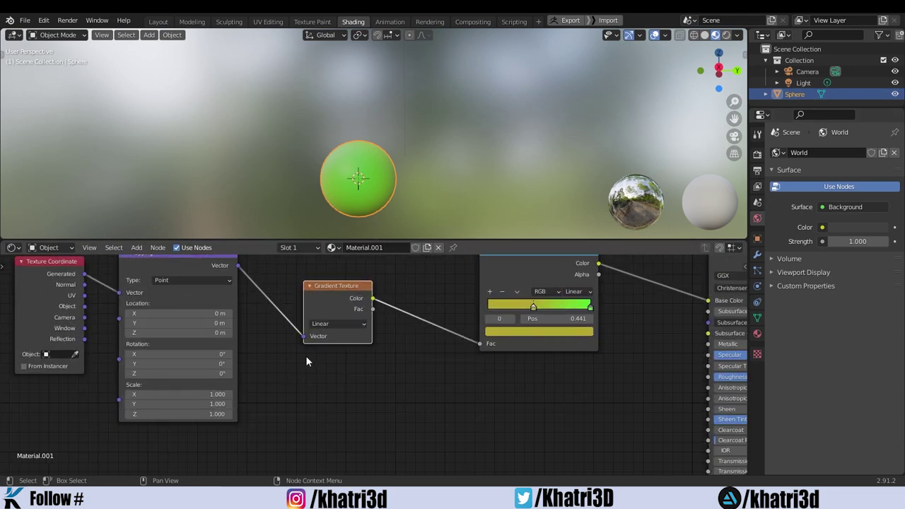
middle_drag(375, 333, 430, 387)
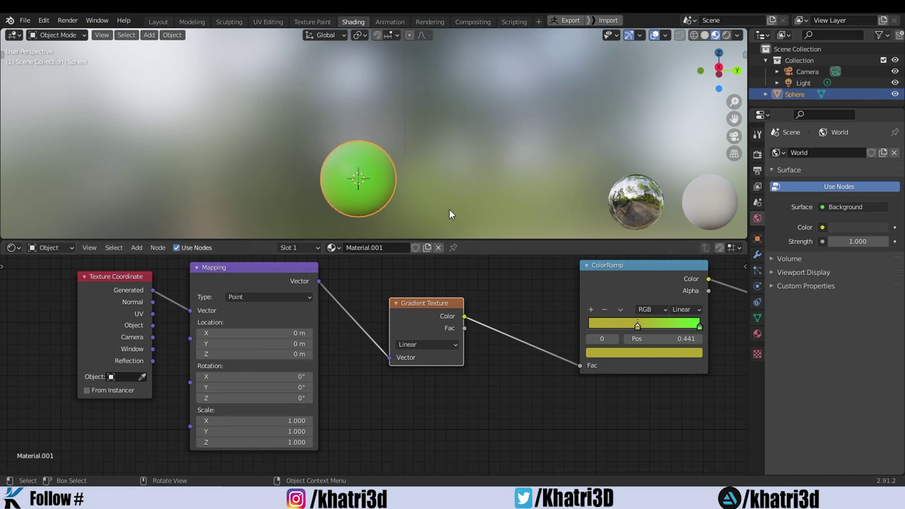
Set the Mapping Location to 0.1 m, 7.6 m, 7 m
mouse_move(464, 201)
middle_down()
mouse_move(364, 177)
mouse_move(373, 199)
middle_up()
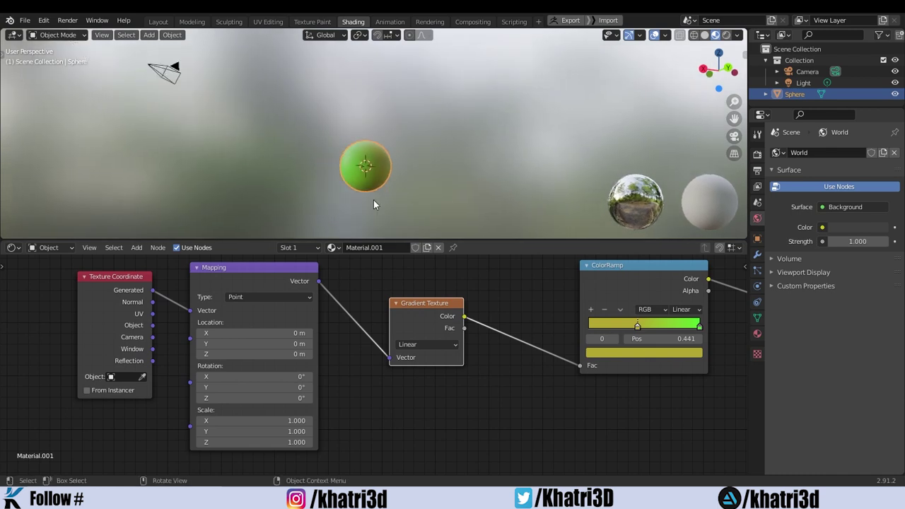
mouse_move(265, 328)
mouse_down()
mouse_move(283, 329)
mouse_move(265, 333)
mouse_move(290, 354)
mouse_up()
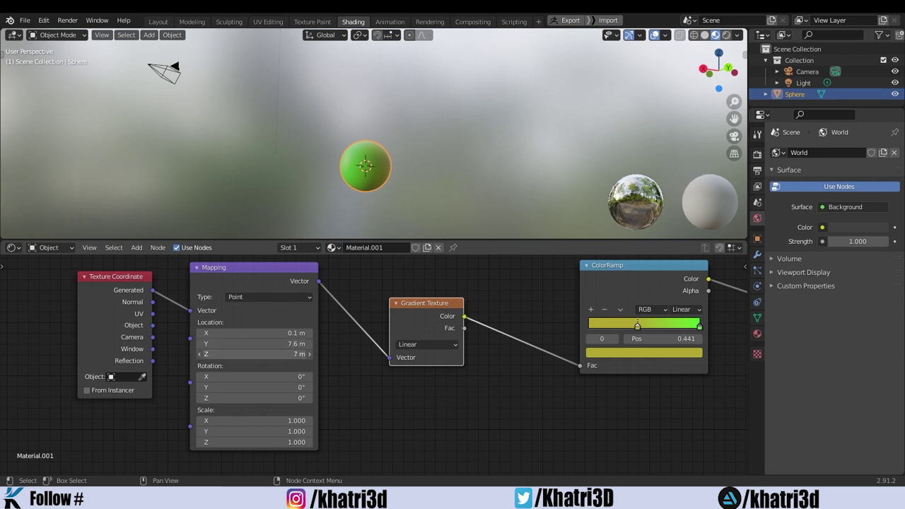
mouse_move(253, 133)
middle_down()
mouse_move(277, 146)
mouse_move(241, 184)
middle_up()
mouse_move(255, 420)
mouse_down()
mouse_move(290, 420)
mouse_move(226, 421)
mouse_move(244, 420)
mouse_up()
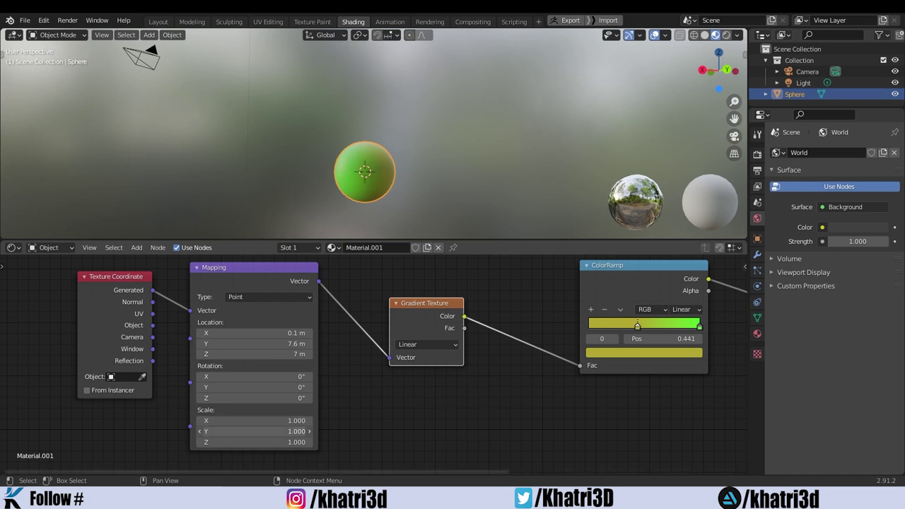
Set the Mapping Scale Y to 3.100 and Z to 3.700
mouse_move(223, 433)
mouse_down()
mouse_move(276, 433)
mouse_move(276, 442)
mouse_up()
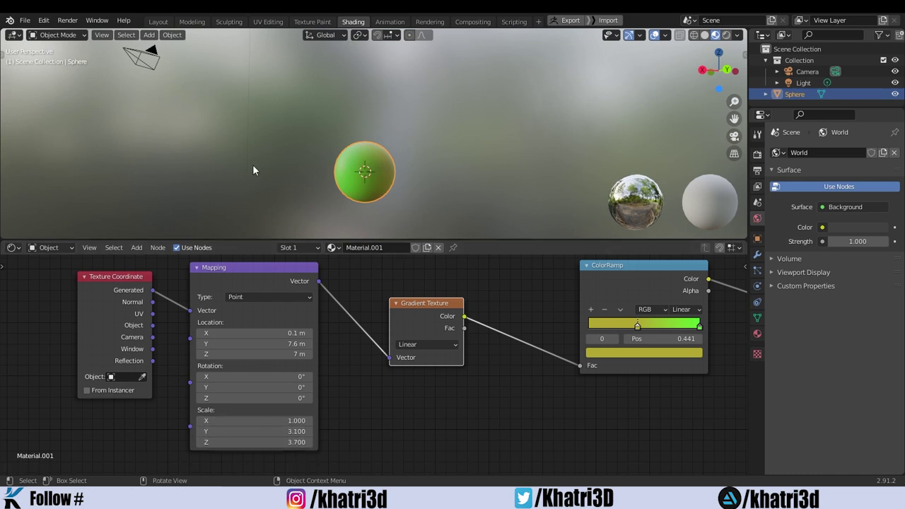
mouse_move(224, 149)
middle_down()
mouse_move(279, 160)
mouse_move(283, 173)
middle_up()
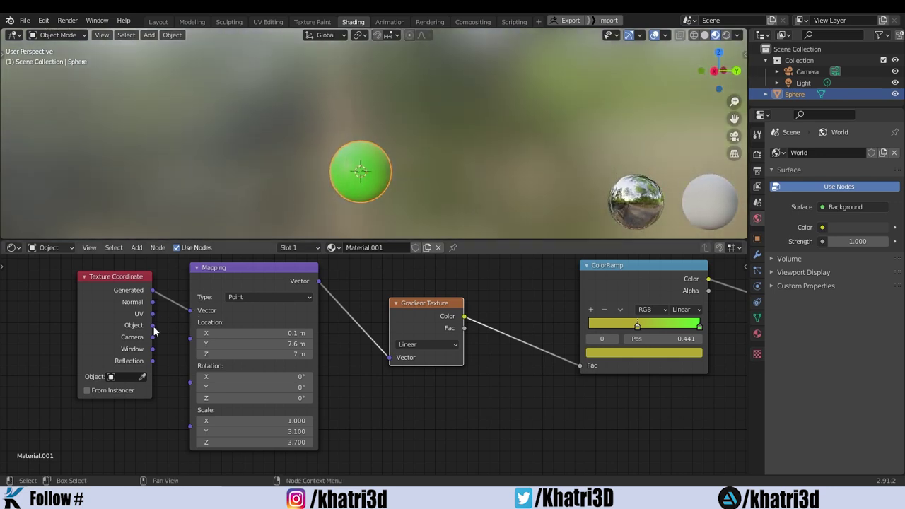
scroll(457, 395, down, 1)
scroll(458, 396, up, 2)
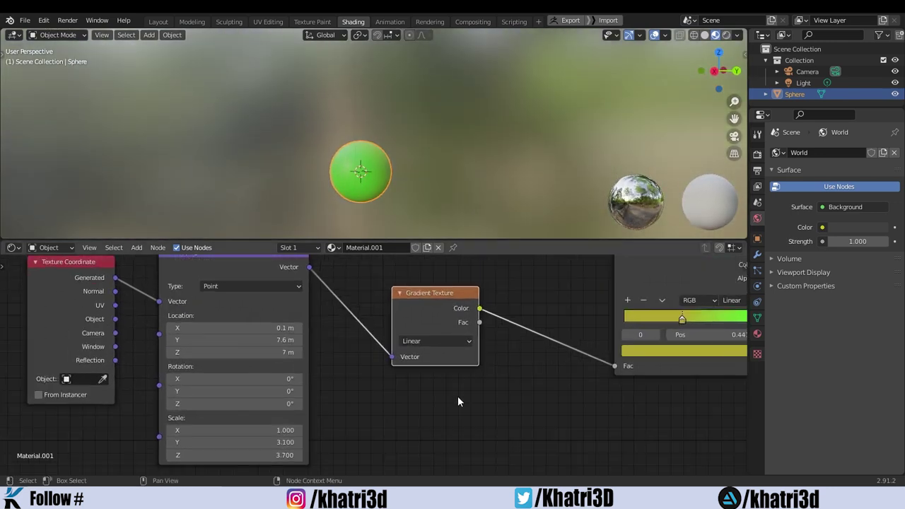
scroll(458, 396, down, 1)
scroll(458, 396, up, 1)
scroll(458, 396, up, 1)
scroll(458, 396, down, 1)
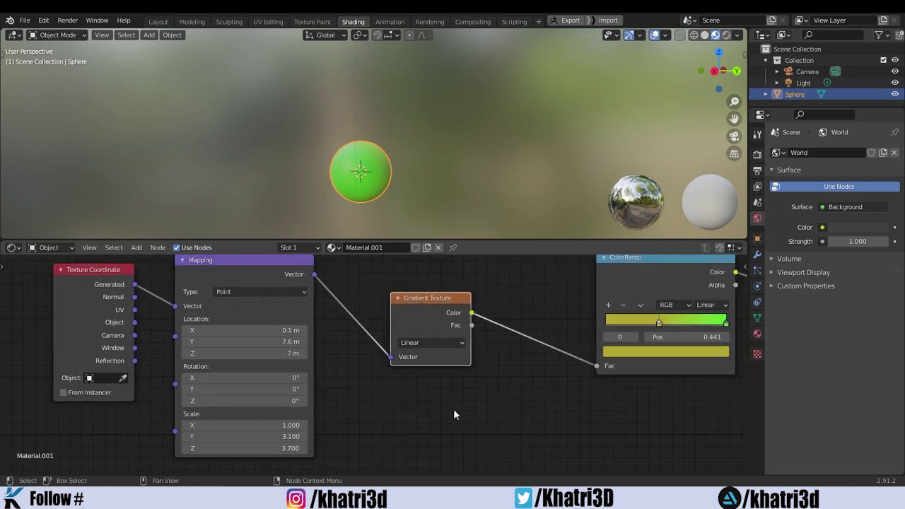
scroll(450, 421, down, 1)
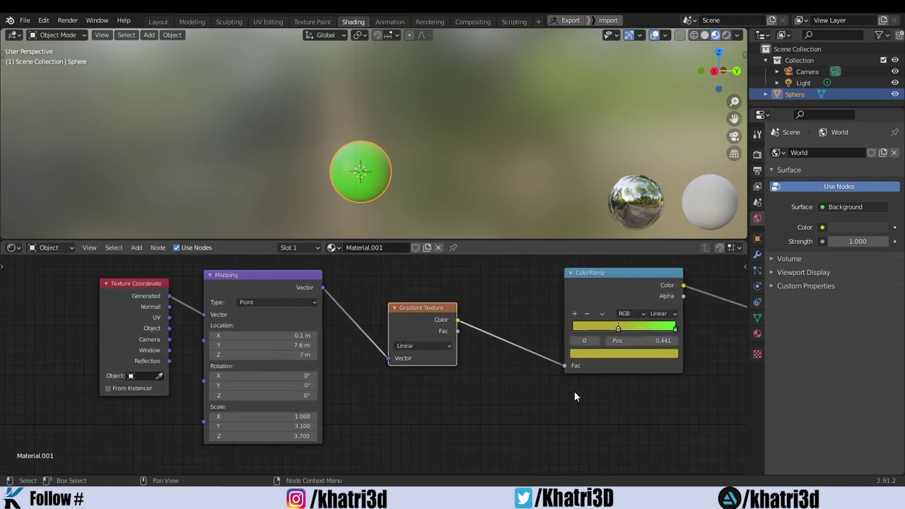
Box-select the texture node chain and shift it left to make room before the Principled BSDF
middle_drag(574, 392, 363, 389)
scroll(439, 351, up, 1)
scroll(541, 366, up, 1)
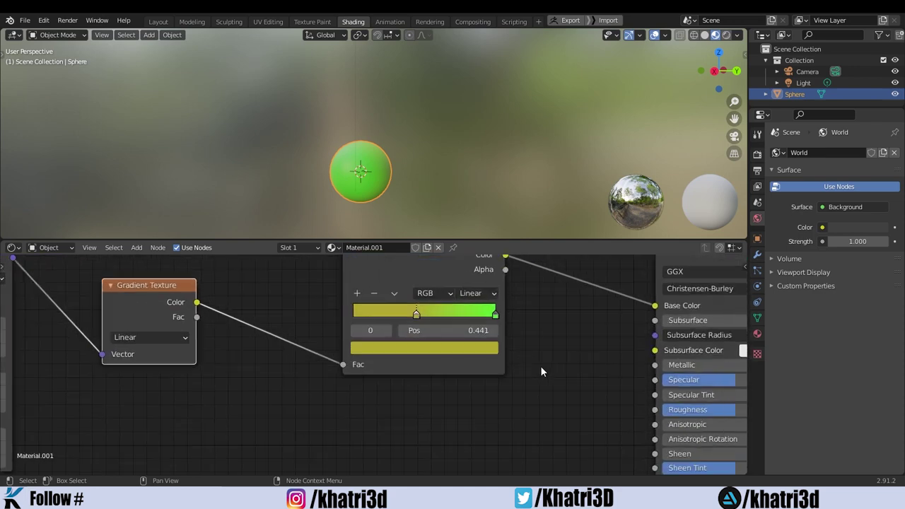
scroll(541, 365, down, 2)
scroll(556, 422, up, 1)
scroll(552, 423, down, 3)
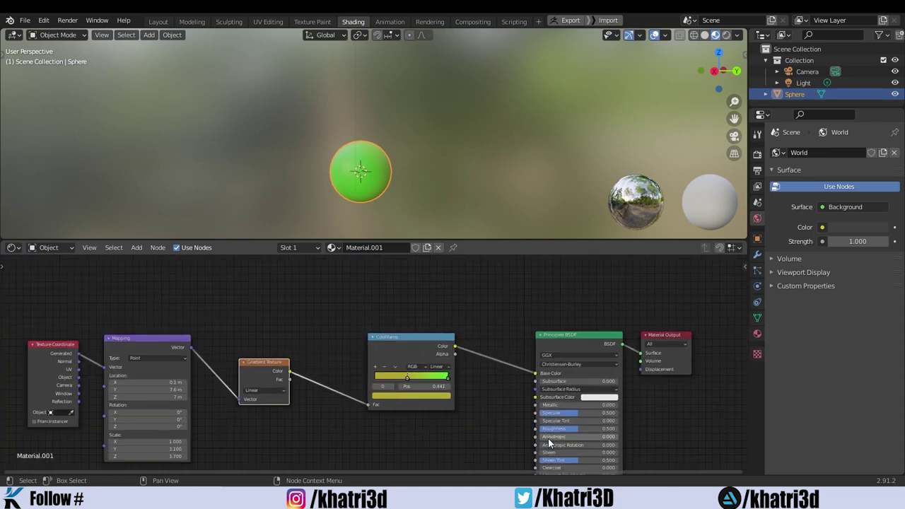
scroll(548, 437, up, 1)
scroll(425, 456, down, 1)
mouse_move(425, 456)
middle_down()
mouse_move(409, 425)
mouse_move(421, 413)
middle_up()
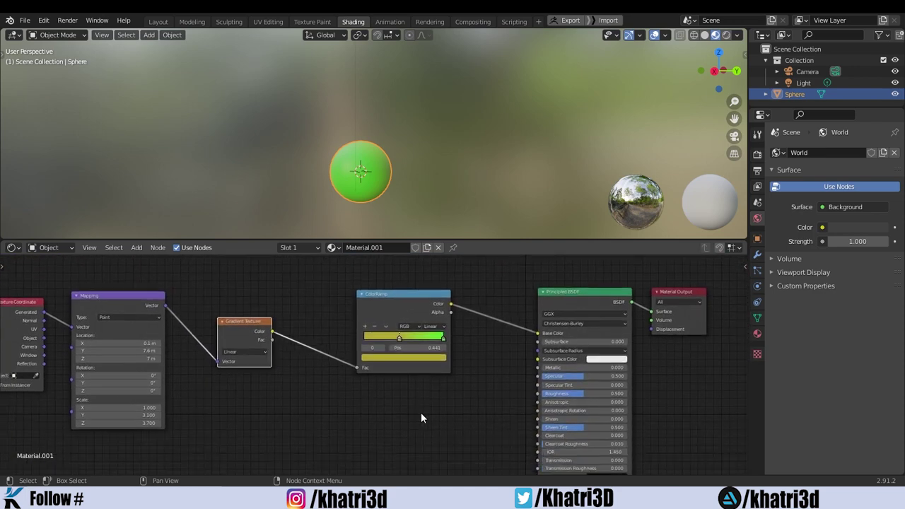
scroll(421, 413, down, 1)
drag(394, 431, 106, 331)
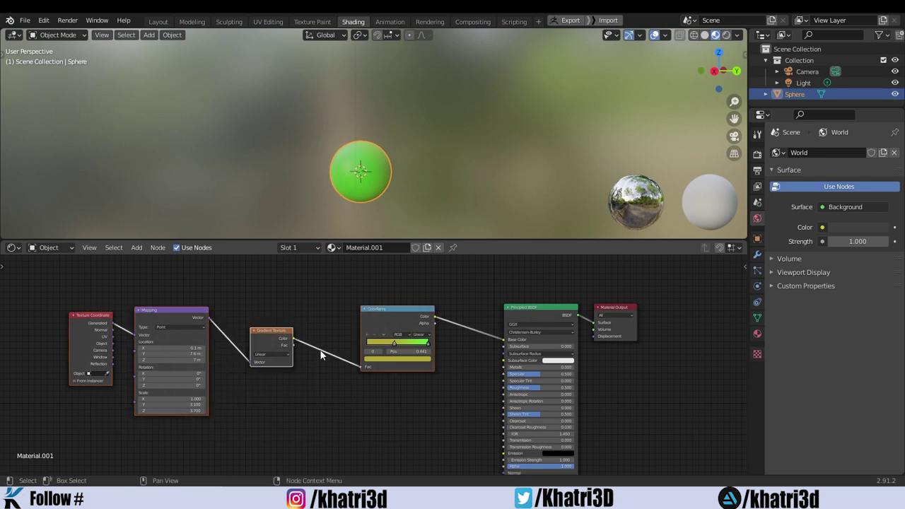
drag(399, 312, 272, 294)
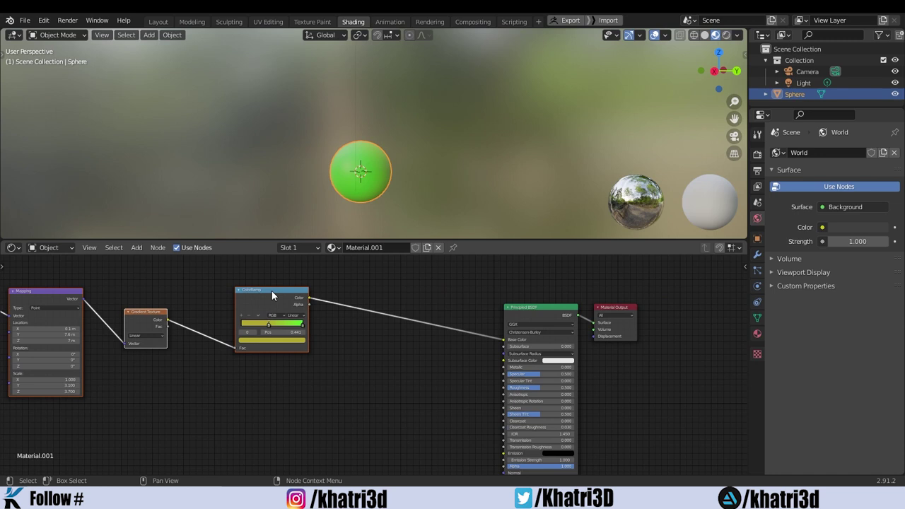
mouse_move(494, 162)
middle_down()
mouse_move(384, 145)
mouse_move(449, 204)
middle_up()
Insert a MixRGB node onto the ColorRamp-to-Principled BSDF link
key(shift+a)
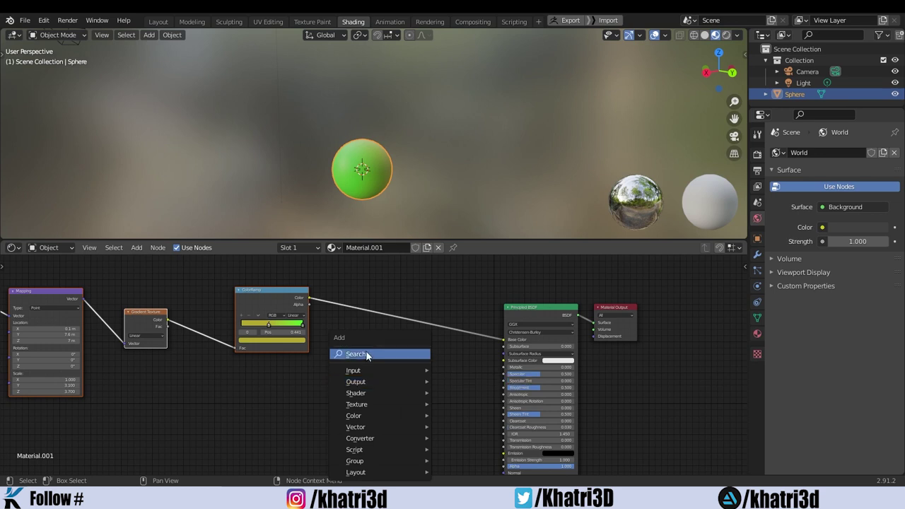
click(367, 355)
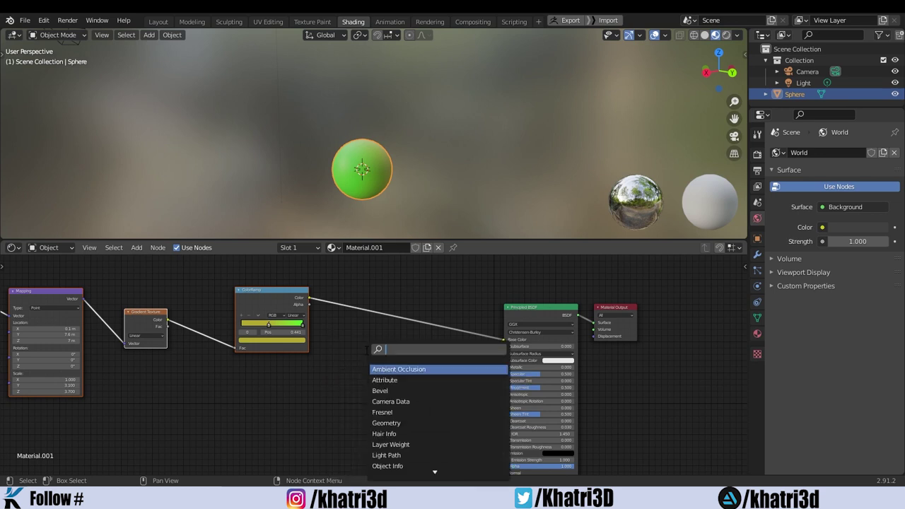
text(mi)
key(Down)
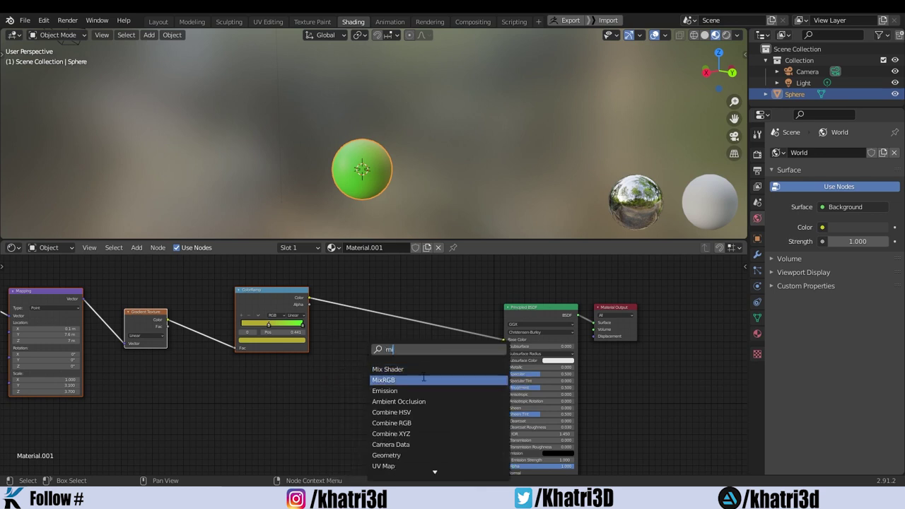
key(Return)
click(467, 318)
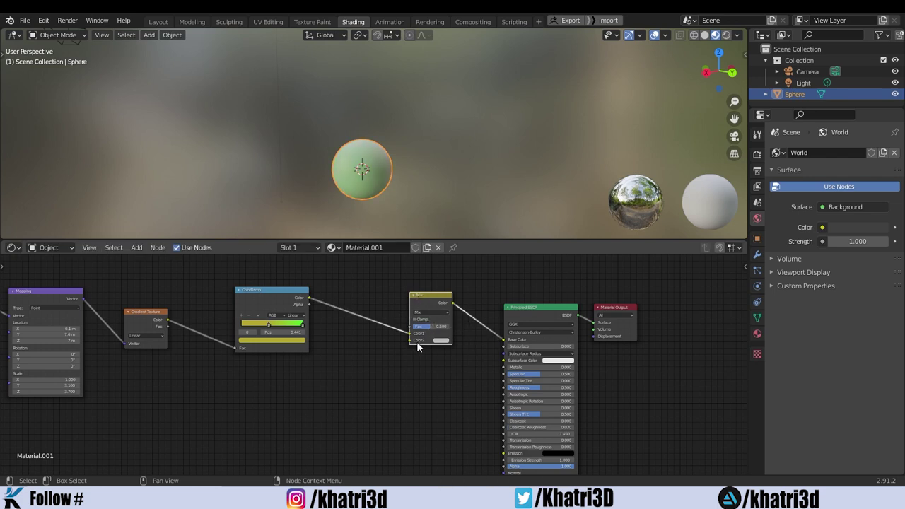
Adjust the Mix node's factor and nudge the node tidily into place
middle_drag(387, 355, 422, 362)
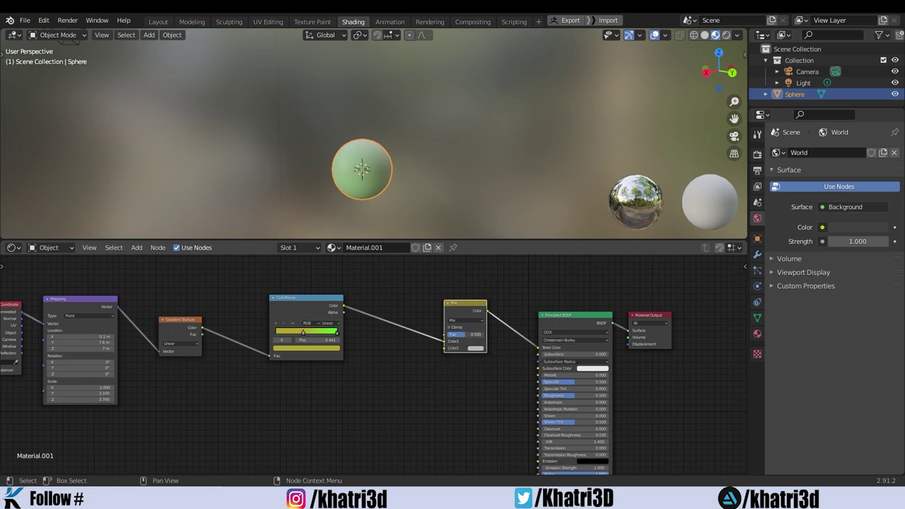
mouse_move(463, 335)
mouse_down()
mouse_move(452, 334)
mouse_move(475, 334)
mouse_up()
drag(461, 311, 468, 322)
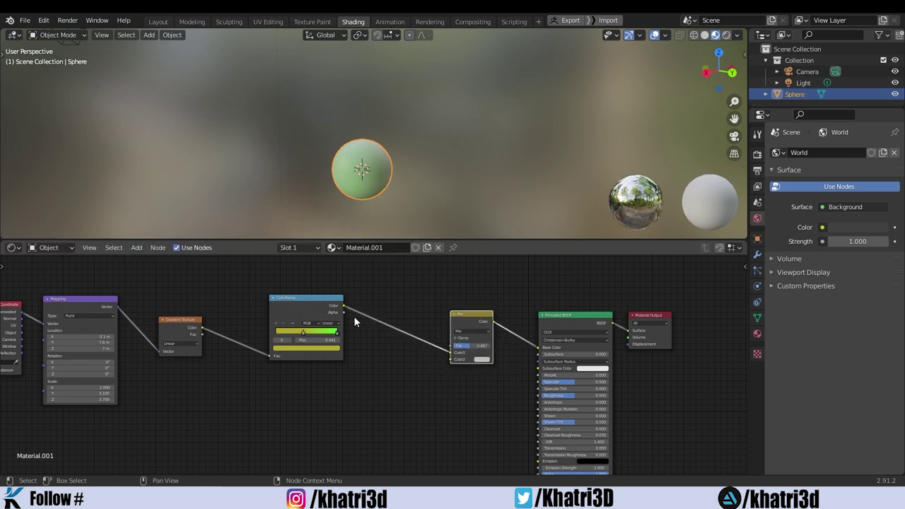
ctrl+scroll(354, 316, left, 4)
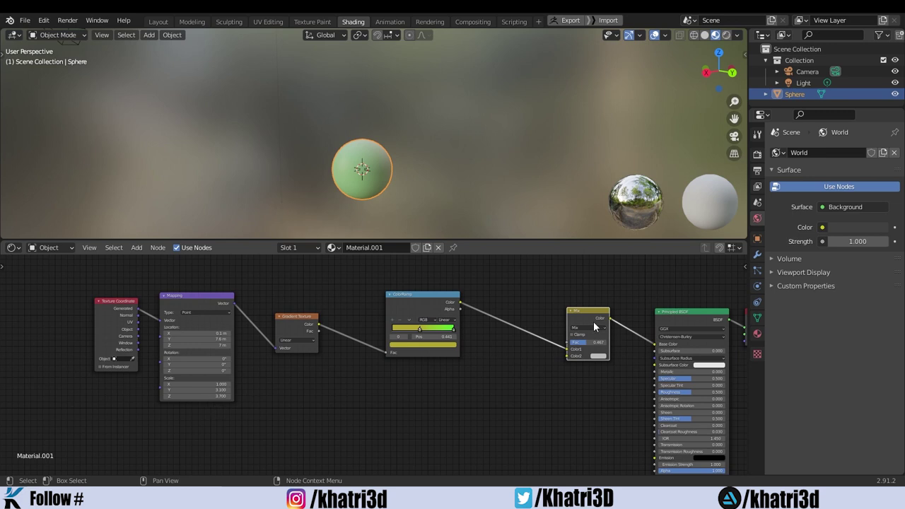
drag(593, 309, 585, 305)
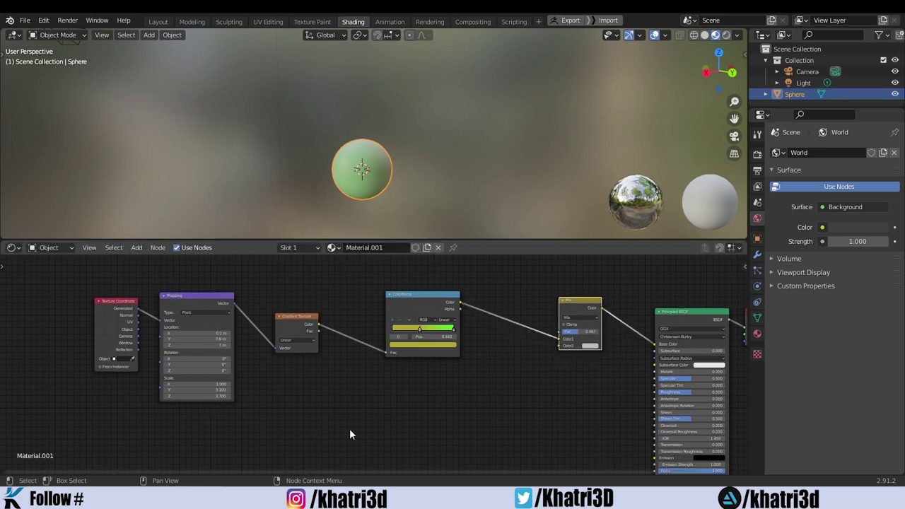
key(Home)
key(shift+a)
mouse_move(338, 370)
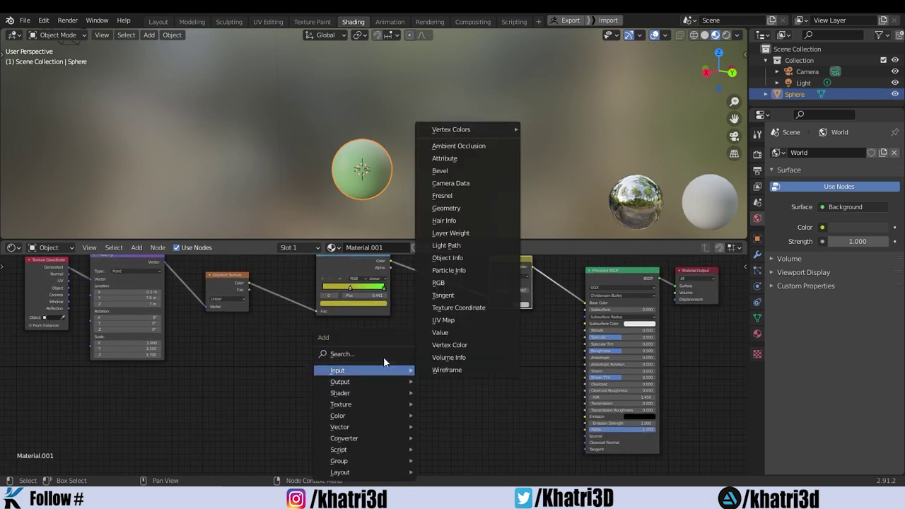
Add a Voronoi Texture node via search 'vor' and link its output to Mix Color2
click(383, 357)
text(vo)
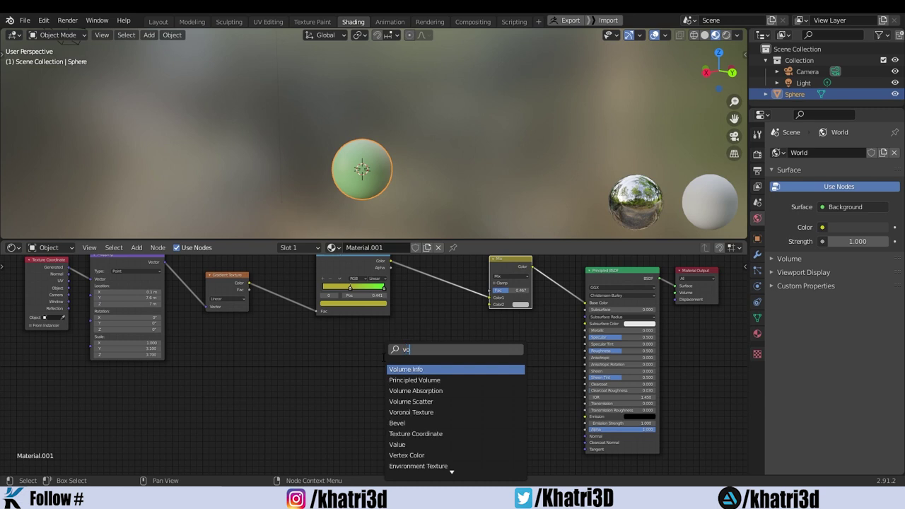
text(r)
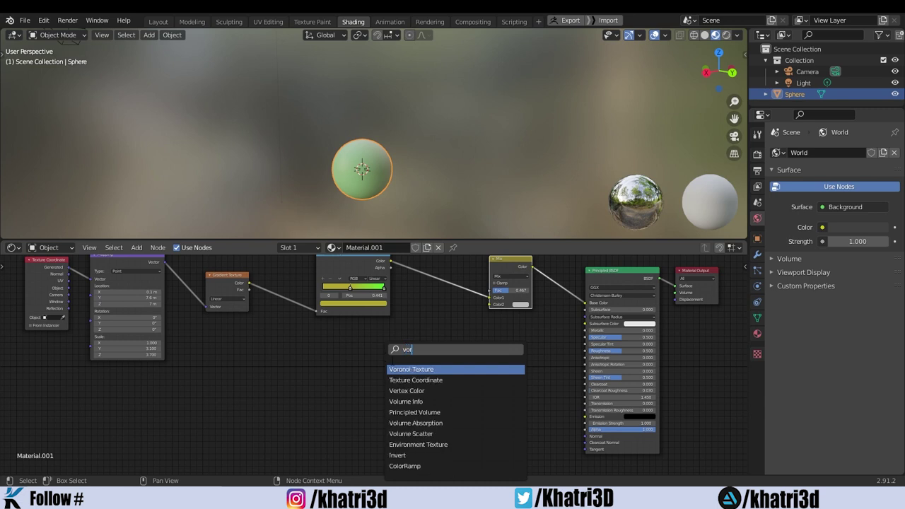
key(Return)
click(355, 363)
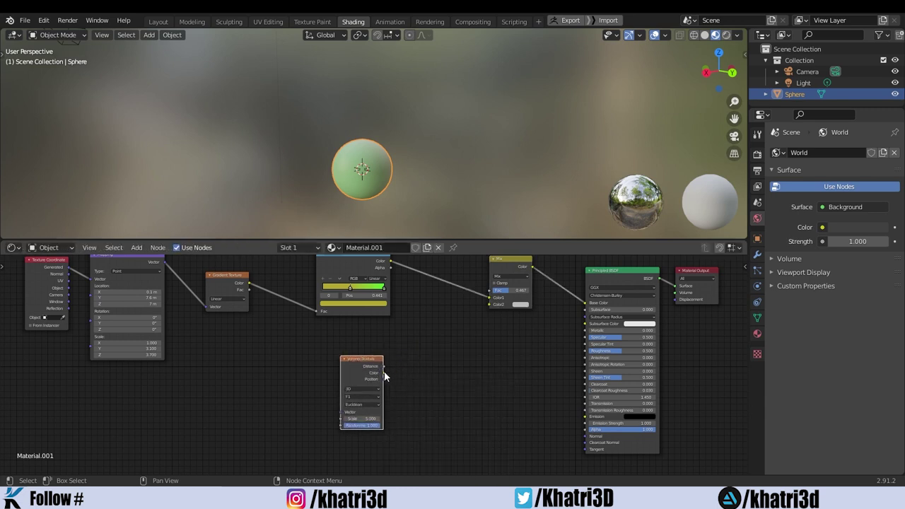
drag(383, 367, 491, 305)
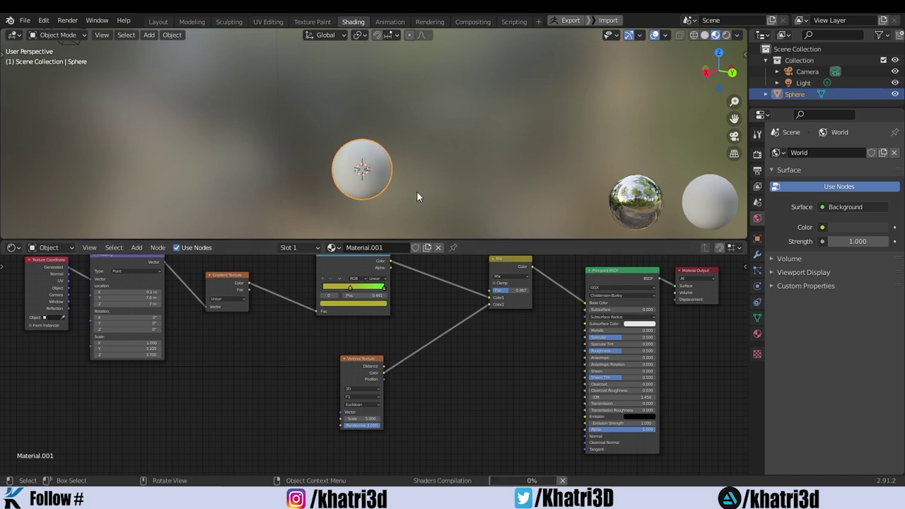
mouse_move(417, 183)
middle_down()
mouse_move(376, 160)
mouse_move(330, 156)
mouse_move(418, 182)
middle_up()
drag(730, 103, 654, 230)
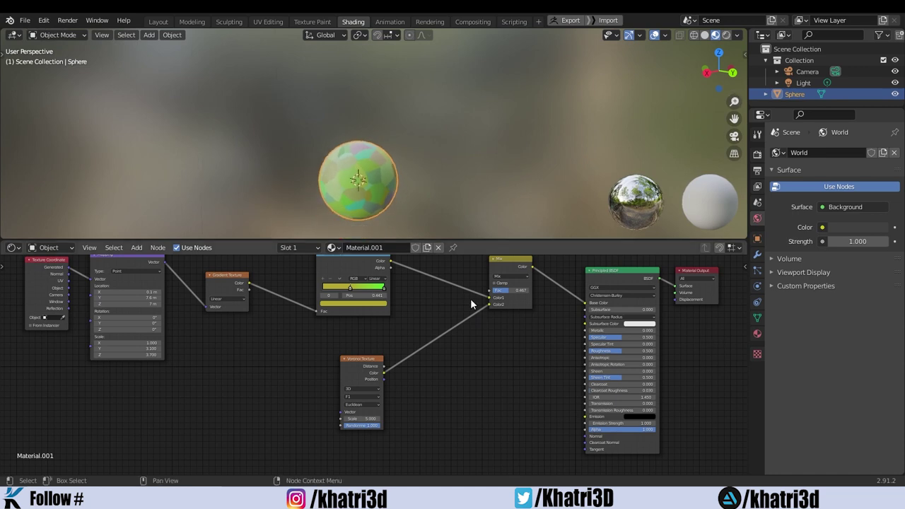
Reconnect the ColorRamp Color output into the Mix node's Color1
drag(490, 301, 472, 292)
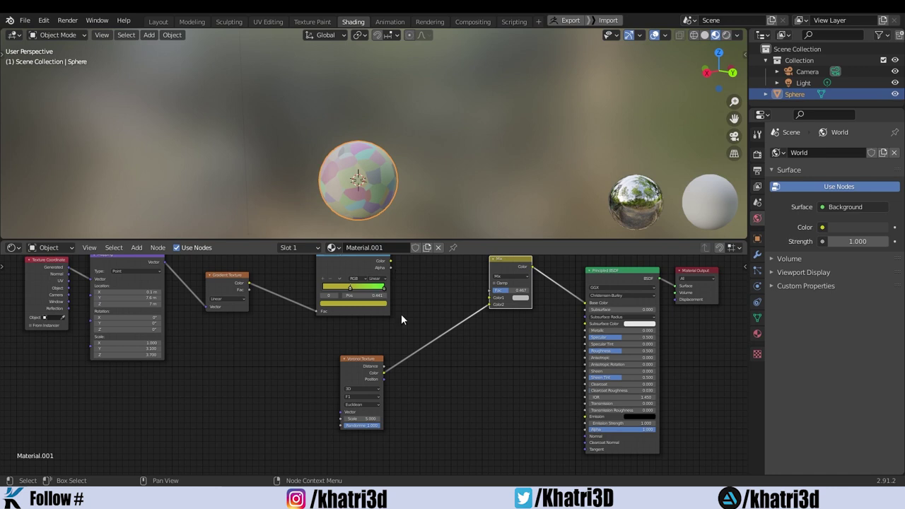
middle_drag(417, 357, 431, 391)
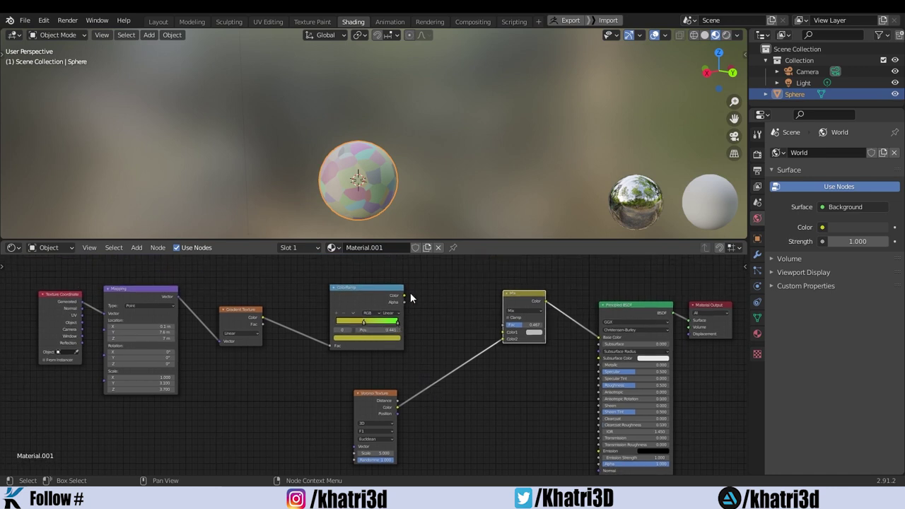
drag(403, 296, 504, 338)
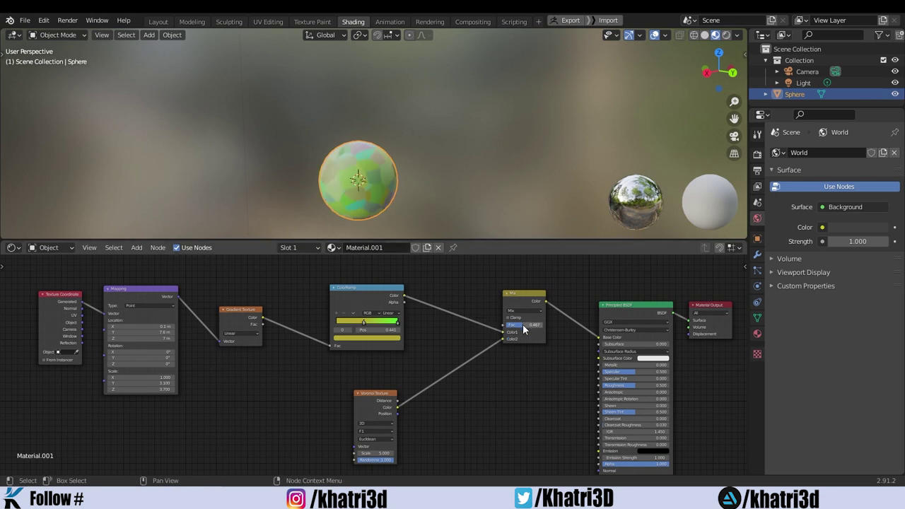
Set the Voronoi Texture Scale to 7.800 and the Mix factor to 0.425
drag(523, 324, 512, 324)
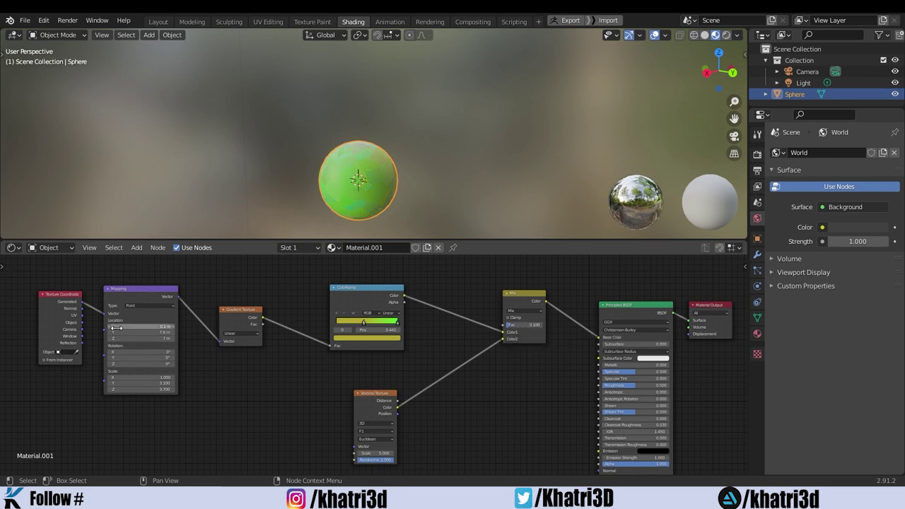
drag(514, 330, 539, 328)
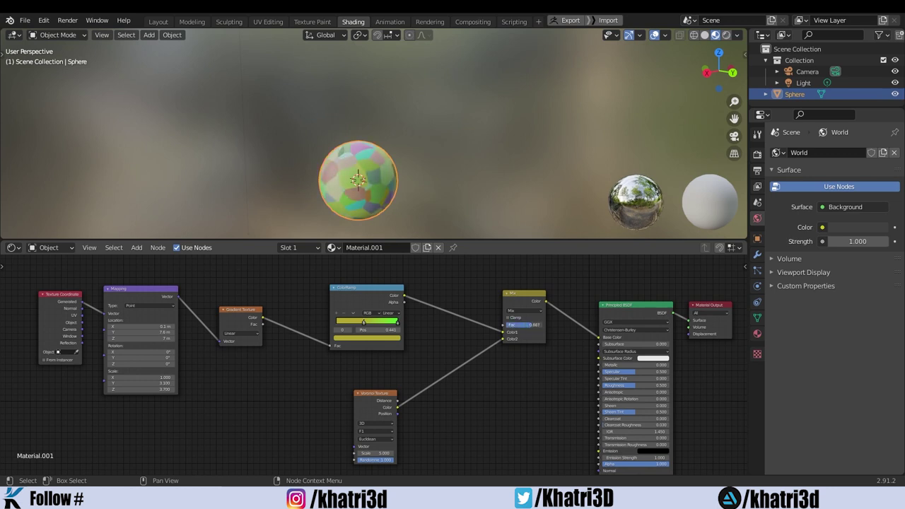
mouse_move(356, 393)
mouse_down()
mouse_move(421, 385)
mouse_move(410, 385)
mouse_up()
click(436, 439)
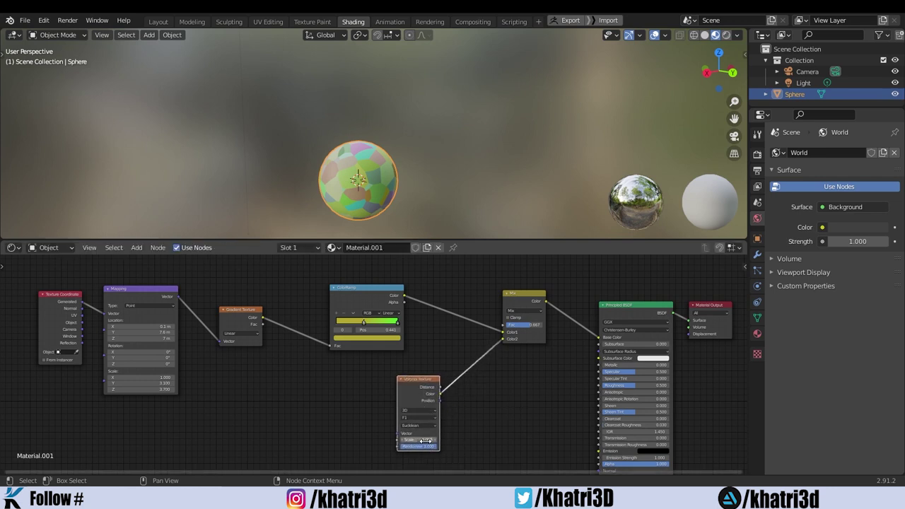
drag(419, 440, 433, 439)
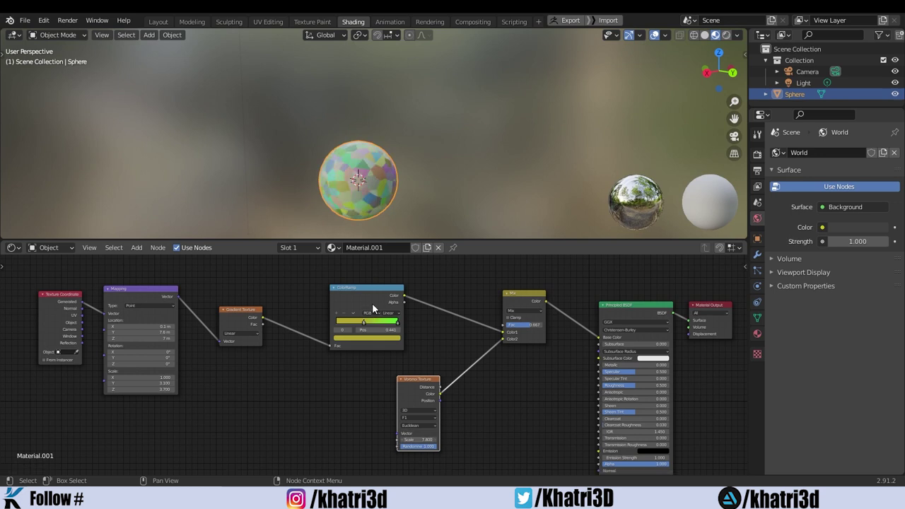
mouse_move(520, 328)
mouse_down()
mouse_move(504, 329)
mouse_move(519, 325)
mouse_up()
middle_drag(495, 418, 413, 394)
Move the Voronoi node further left and the Mix node down and left
drag(345, 360, 263, 362)
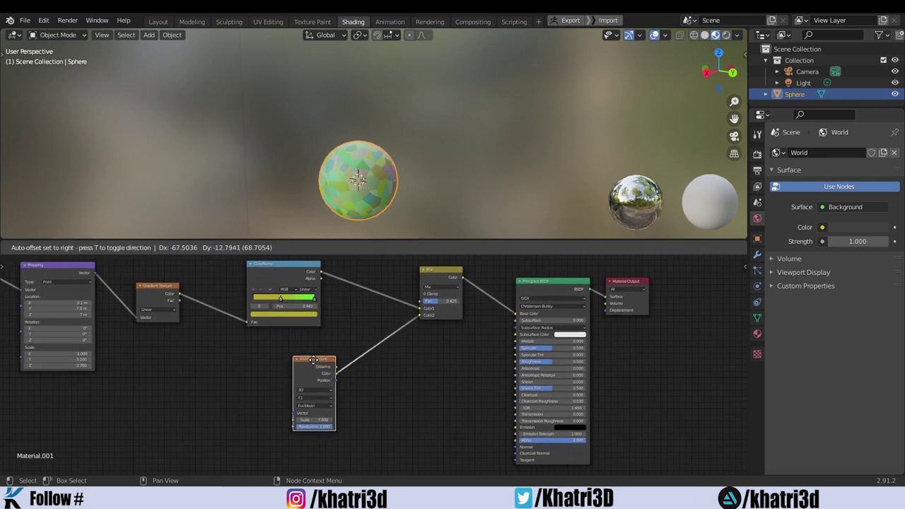
mouse_move(446, 272)
mouse_down()
mouse_move(429, 292)
mouse_move(417, 285)
mouse_up()
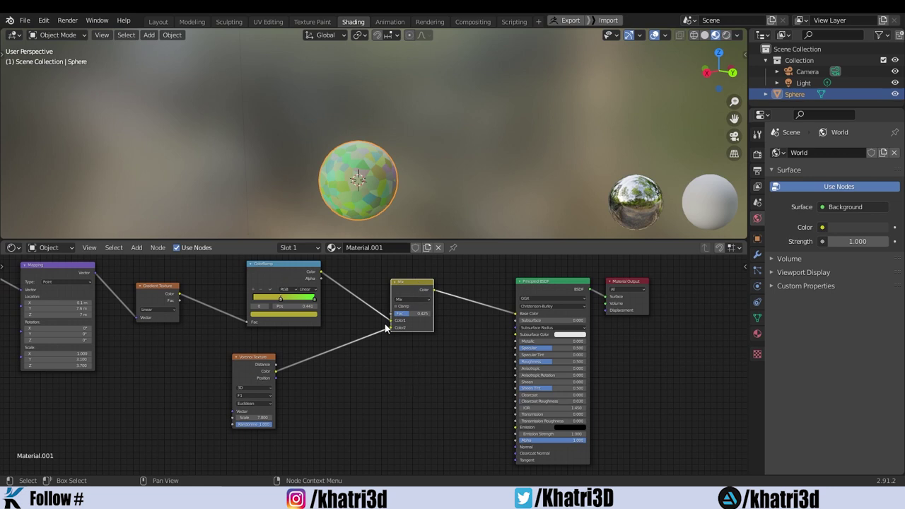
scroll(440, 373, down, 1)
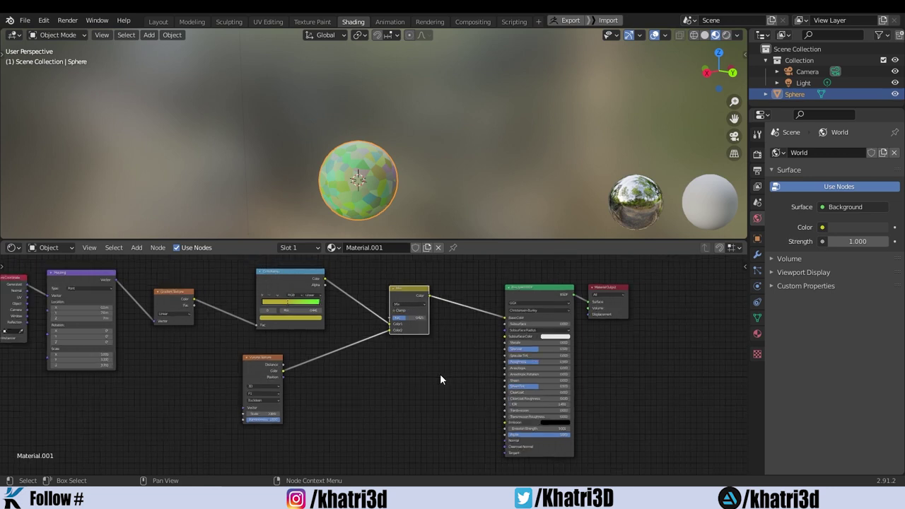
scroll(441, 374, down, 1)
Insert a second MixRGB node on the link before the Principled BSDF
key(shift+a)
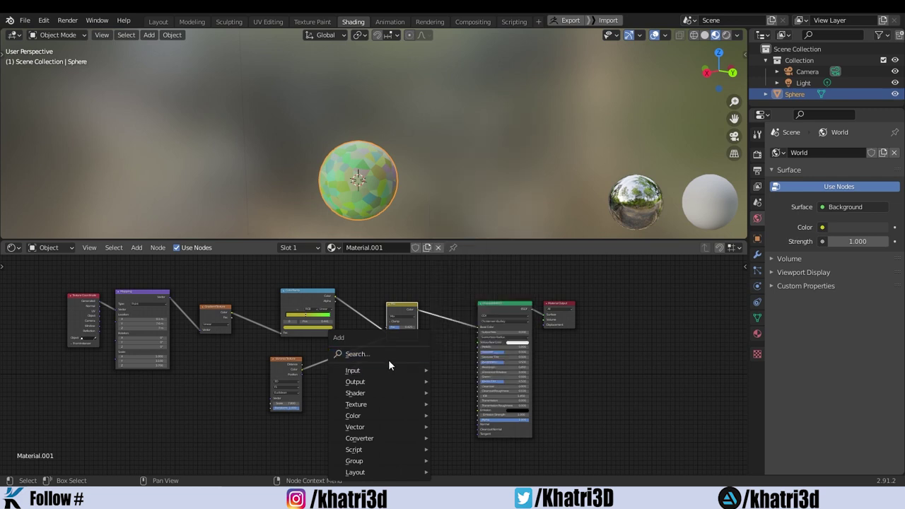
click(388, 355)
text(mi)
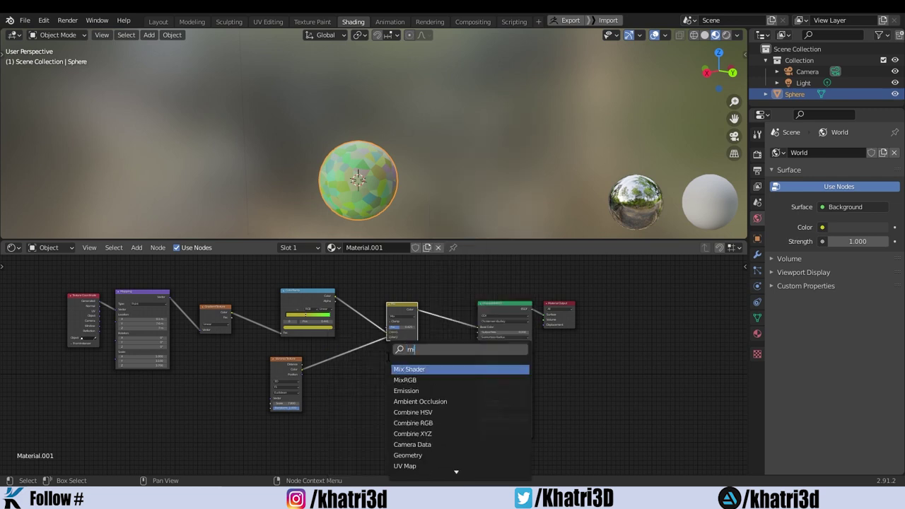
text(x)
click(406, 380)
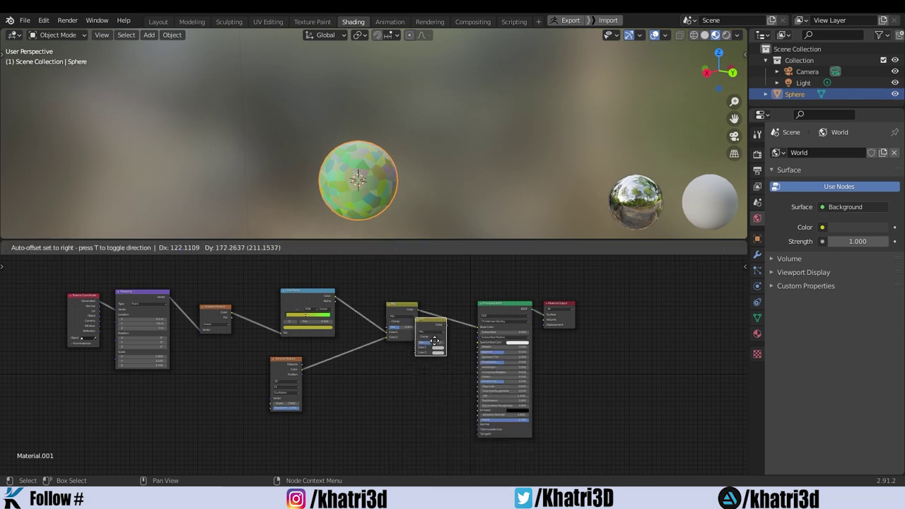
click(461, 324)
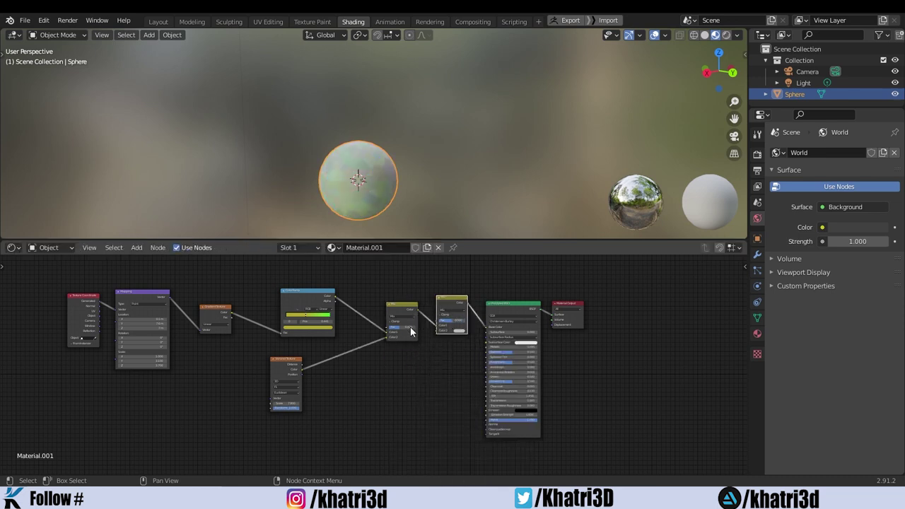
Arrange the two Mix nodes in a tidy row and move the Voronoi node left
drag(397, 307, 393, 317)
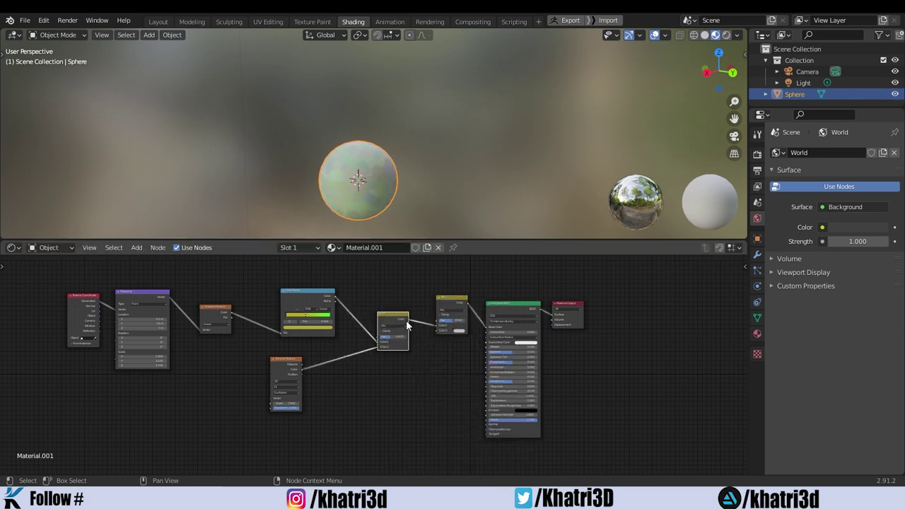
scroll(413, 338, up, 1)
scroll(412, 337, up, 1)
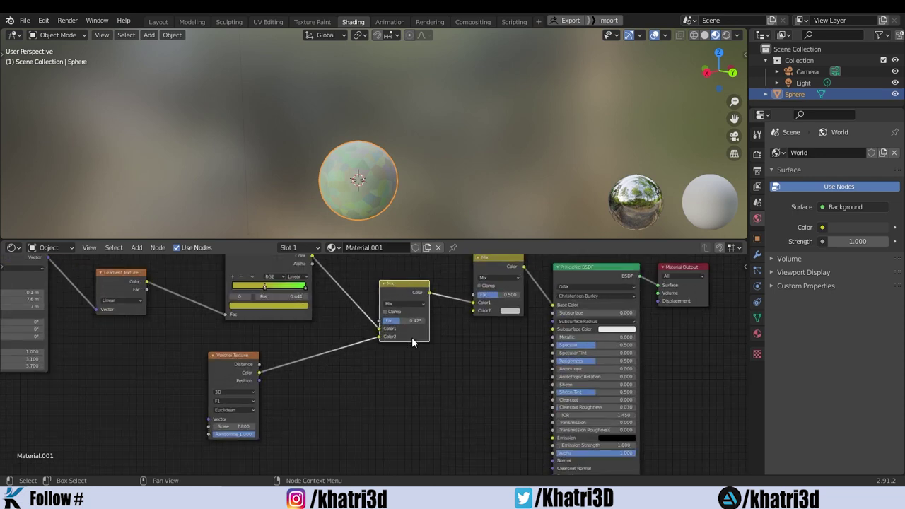
middle_drag(438, 381, 509, 422)
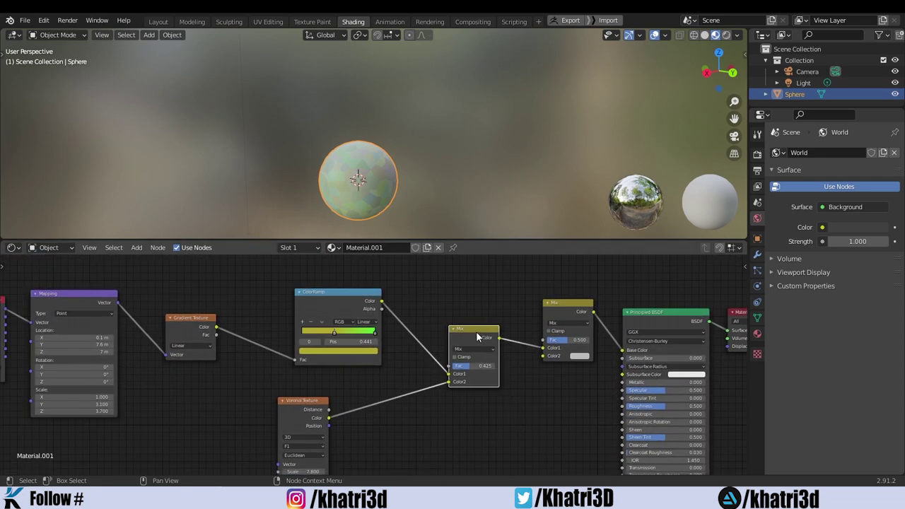
drag(474, 330, 462, 314)
drag(558, 305, 561, 309)
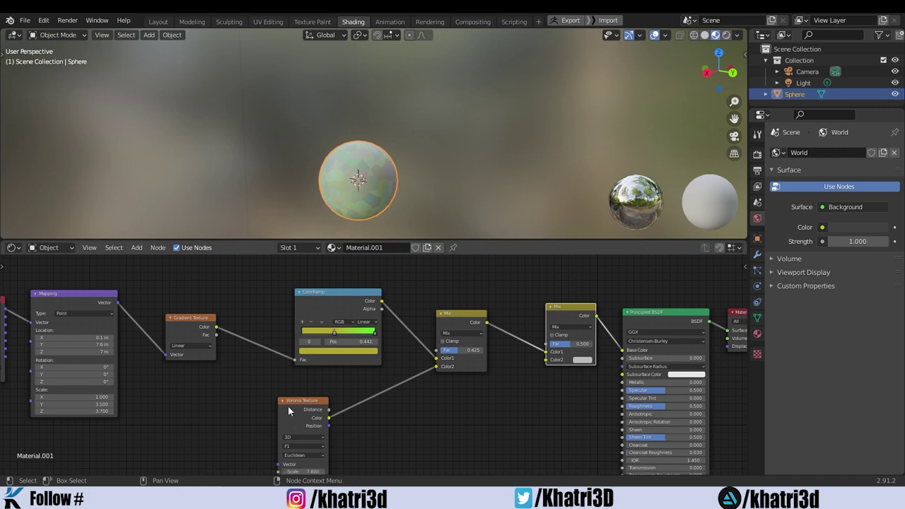
drag(289, 404, 156, 399)
Add a Wave Texture node below the Mix nodes and link it to the second Mix Color2
key(shift+a)
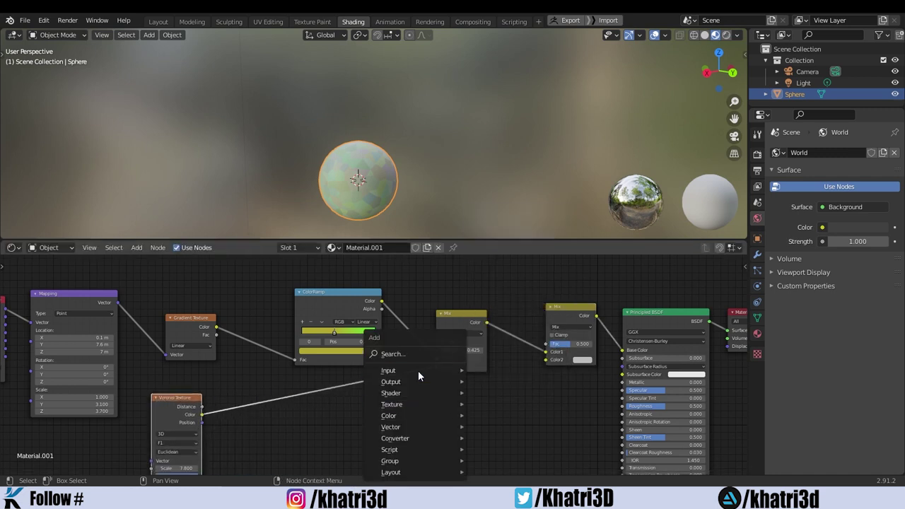
click(420, 355)
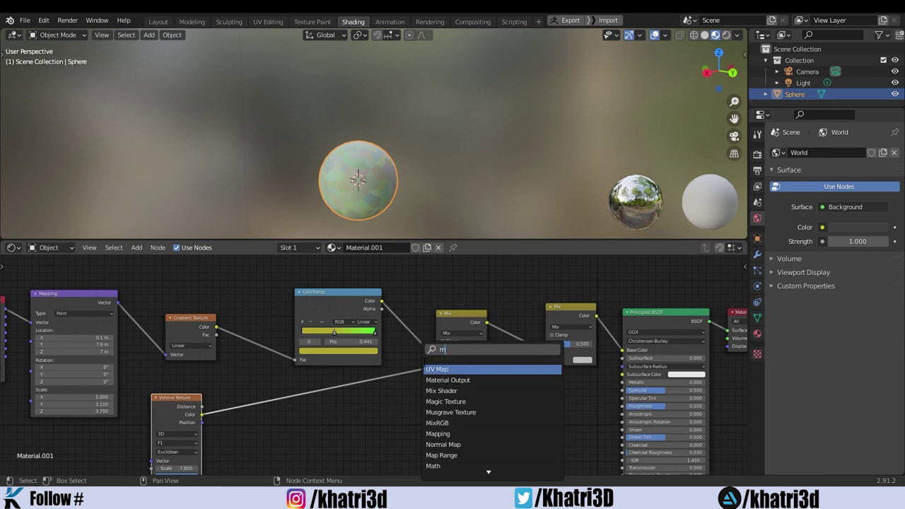
text(musg)
key(BackSpace)
key(BackSpace)
key(BackSpace)
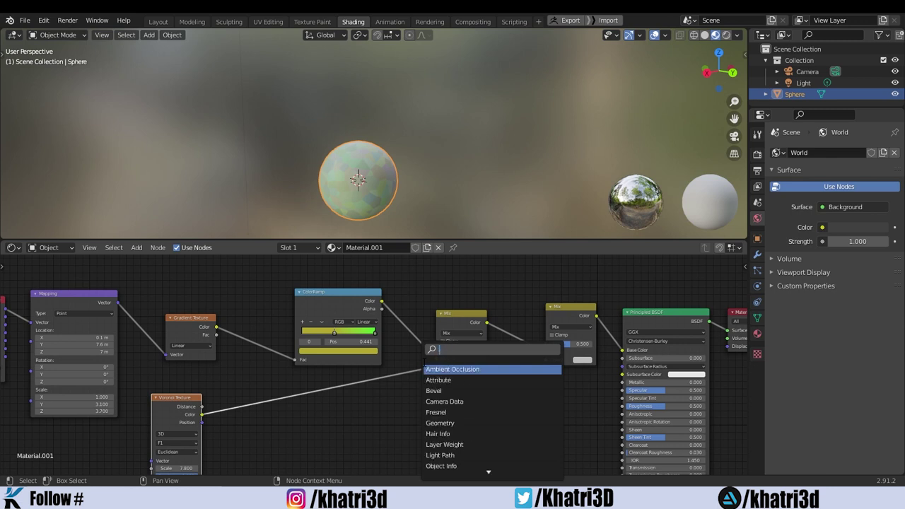
text(wave)
click(437, 370)
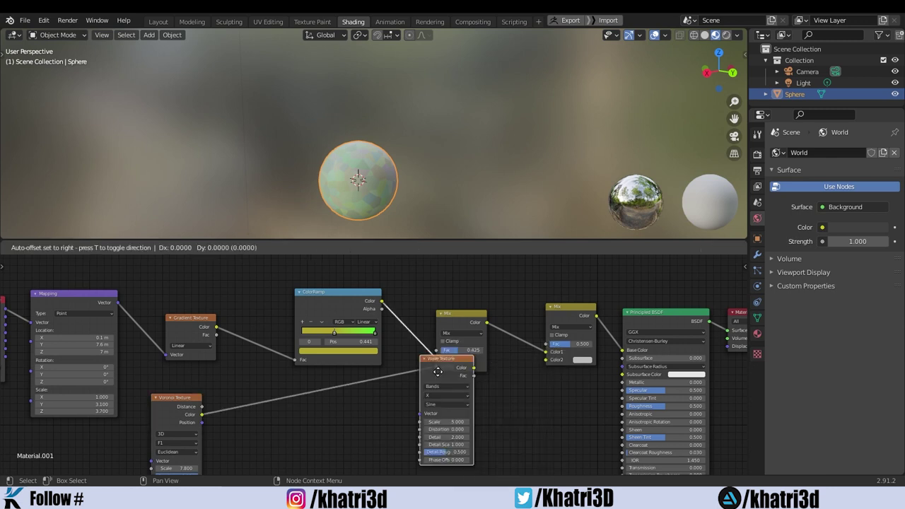
click(445, 425)
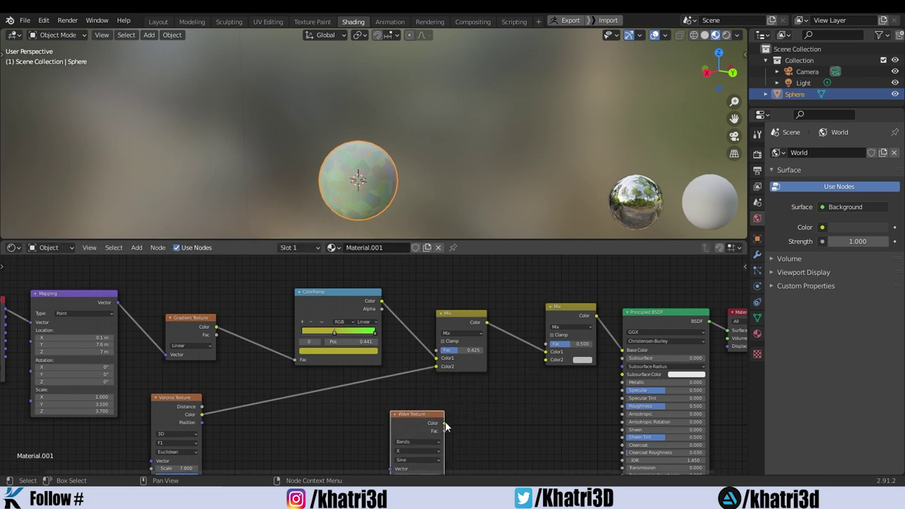
drag(444, 423, 546, 360)
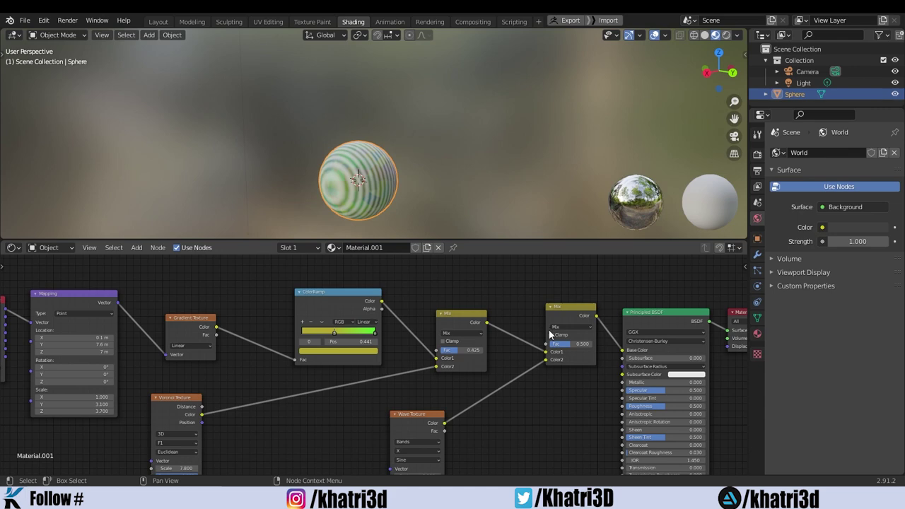
mouse_move(408, 129)
middle_down()
mouse_move(459, 164)
mouse_move(370, 133)
mouse_move(400, 115)
mouse_move(471, 134)
mouse_move(495, 169)
middle_up()
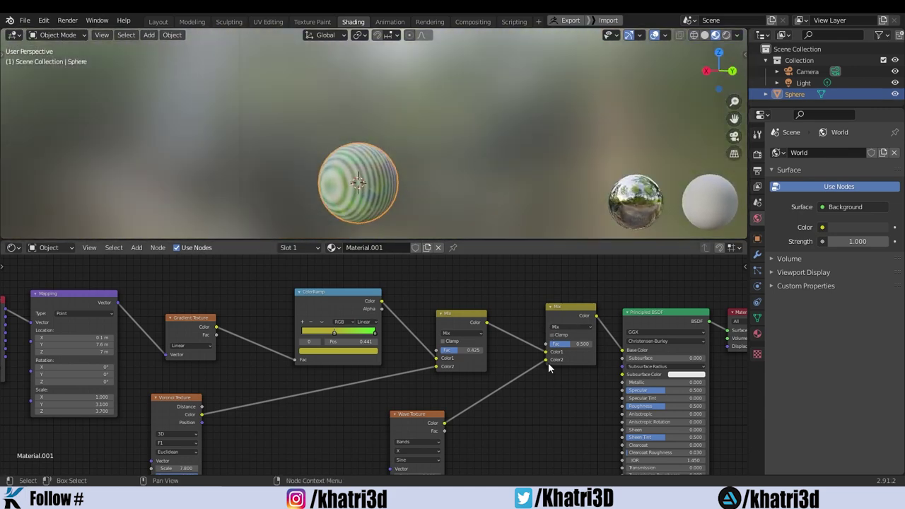
Set the first Mix Fac to 0.442, tidy the ColorRamp and Mix nodes, and set the second Mix Fac to 0.658
mouse_move(457, 354)
mouse_down()
mouse_move(432, 354)
mouse_move(468, 351)
mouse_up()
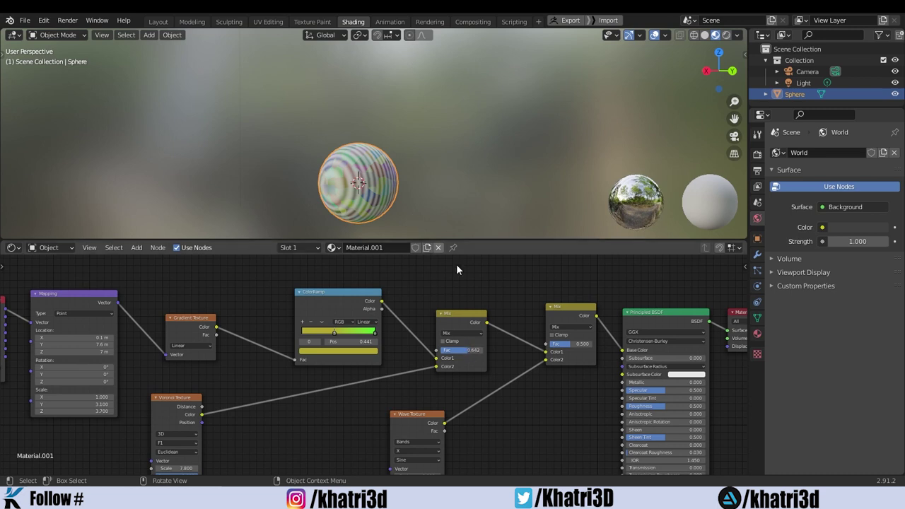
mouse_move(461, 349)
mouse_down()
mouse_move(450, 350)
mouse_move(476, 350)
mouse_move(460, 350)
mouse_up()
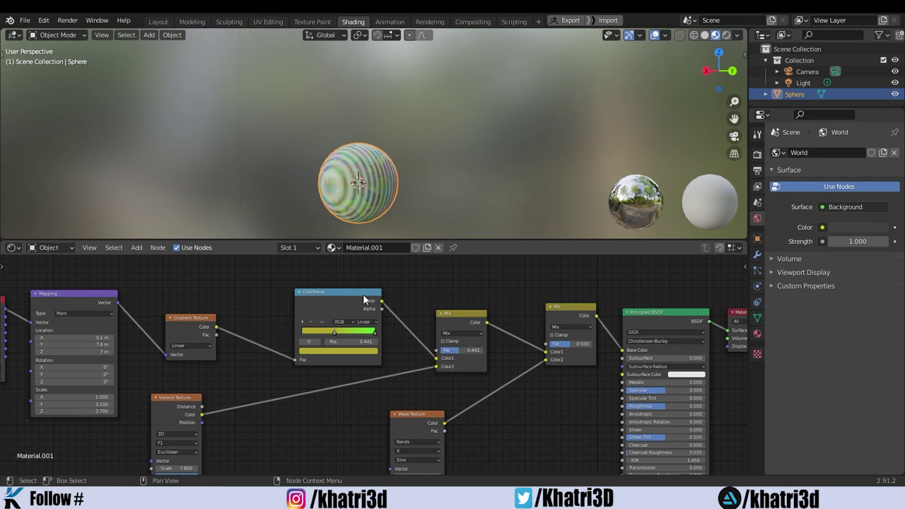
drag(363, 294, 355, 290)
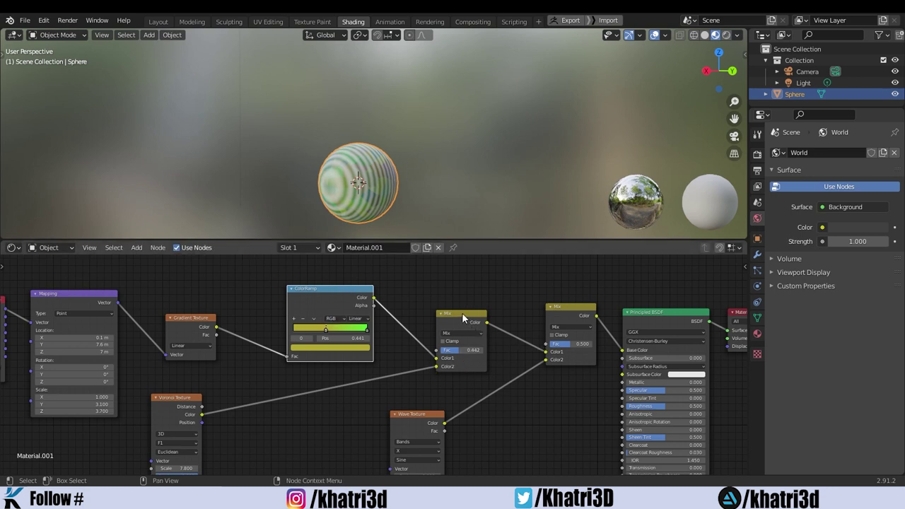
drag(462, 312, 453, 305)
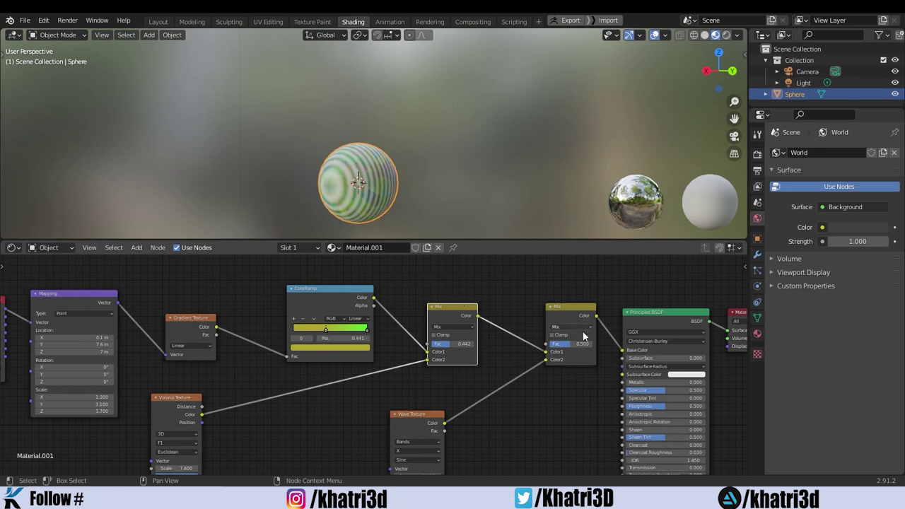
drag(572, 344, 601, 343)
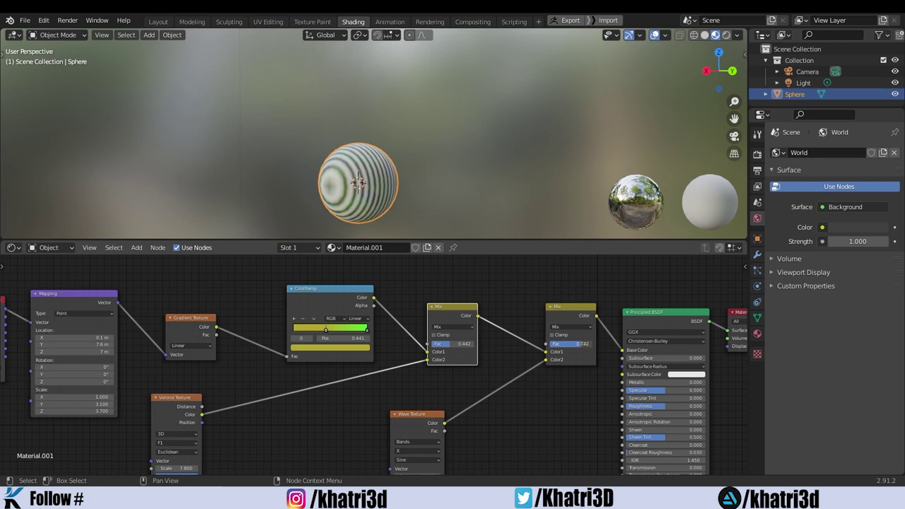
mouse_move(572, 344)
mouse_down()
mouse_move(552, 343)
mouse_move(566, 344)
mouse_up()
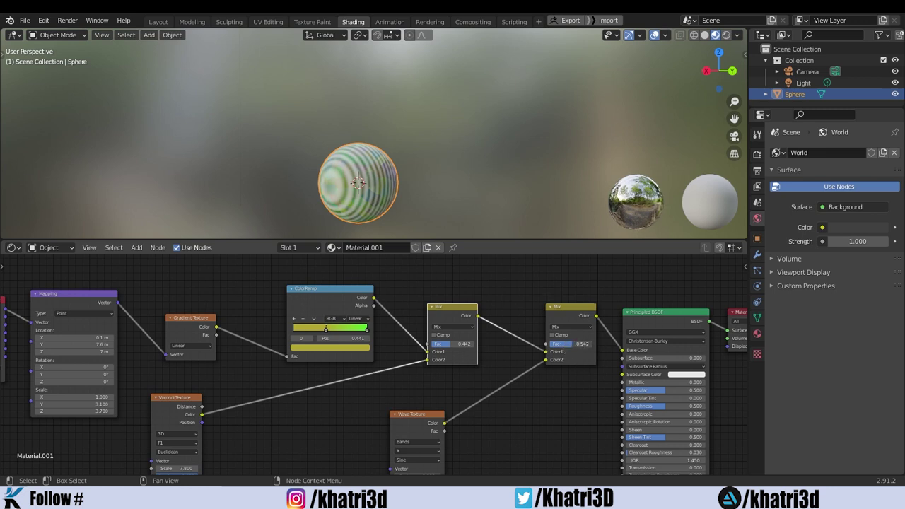
Set the Wave Texture Scale to 5.900 and move the node down and left
middle_drag(563, 425, 532, 372)
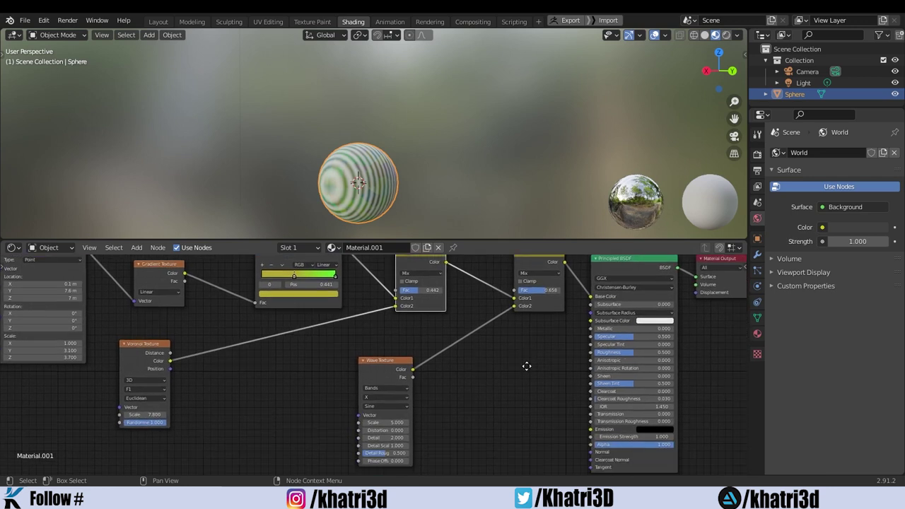
drag(391, 361, 348, 356)
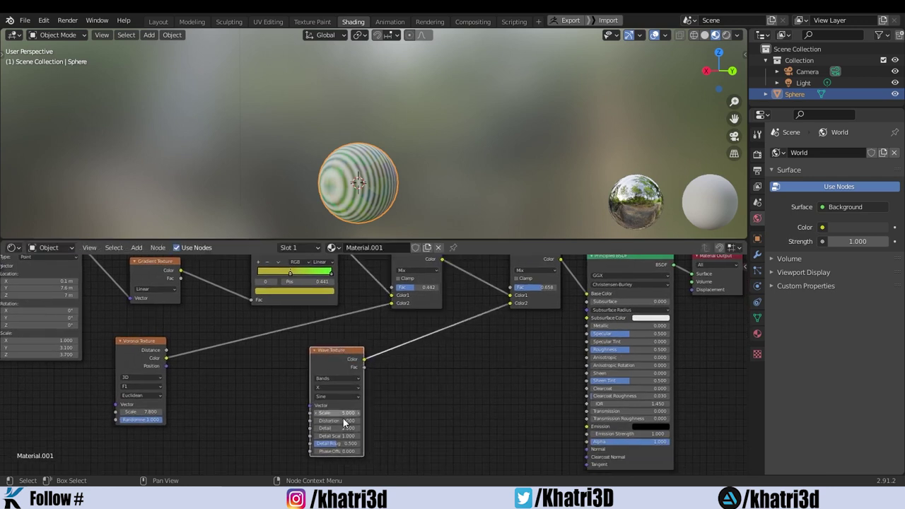
drag(344, 418, 351, 418)
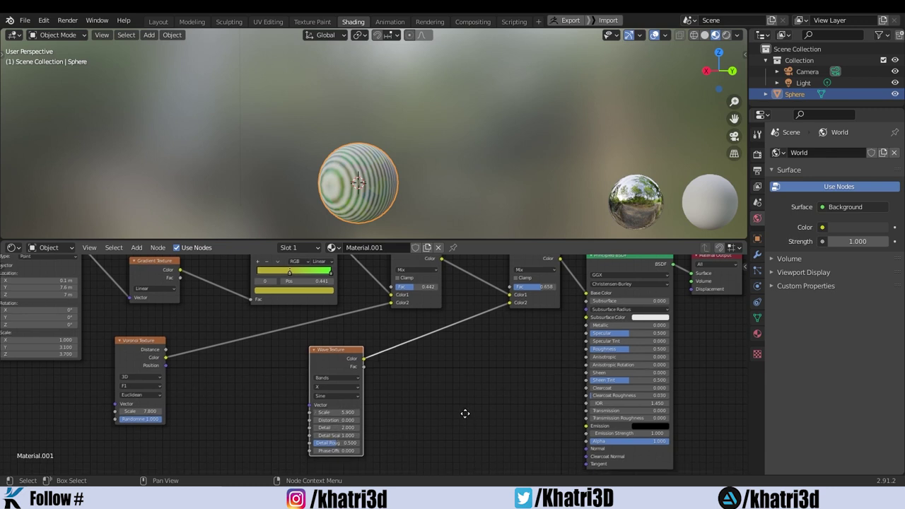
middle_drag(348, 373, 314, 382)
drag(315, 362, 259, 381)
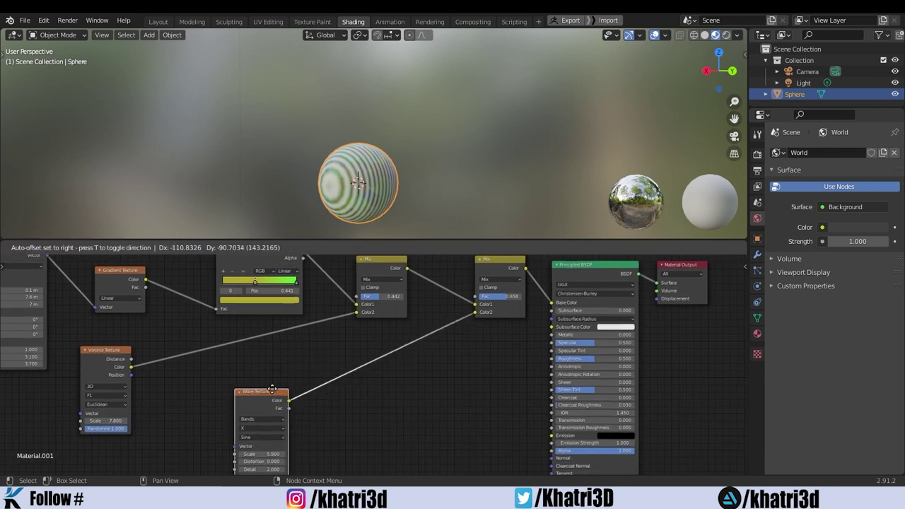
Search the add-node list for 'colo' to find colour nodes
key(shift+a)
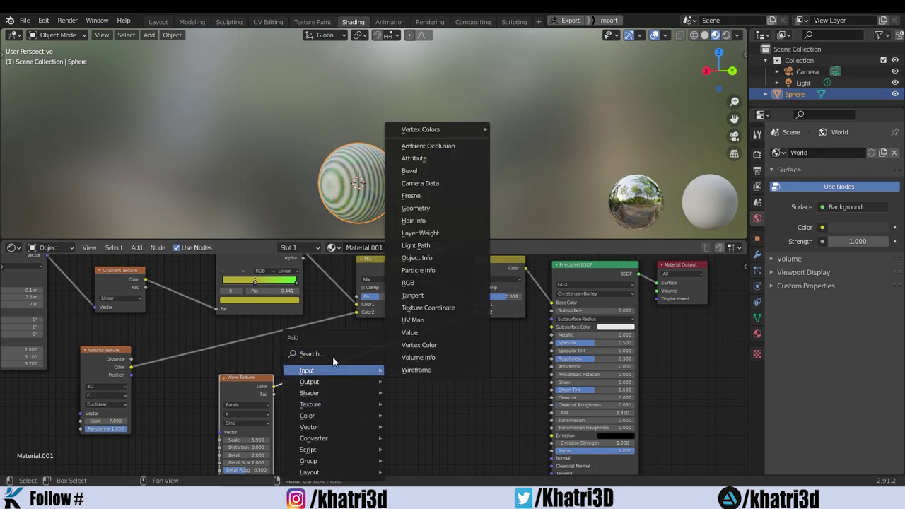
click(332, 356)
text(col)
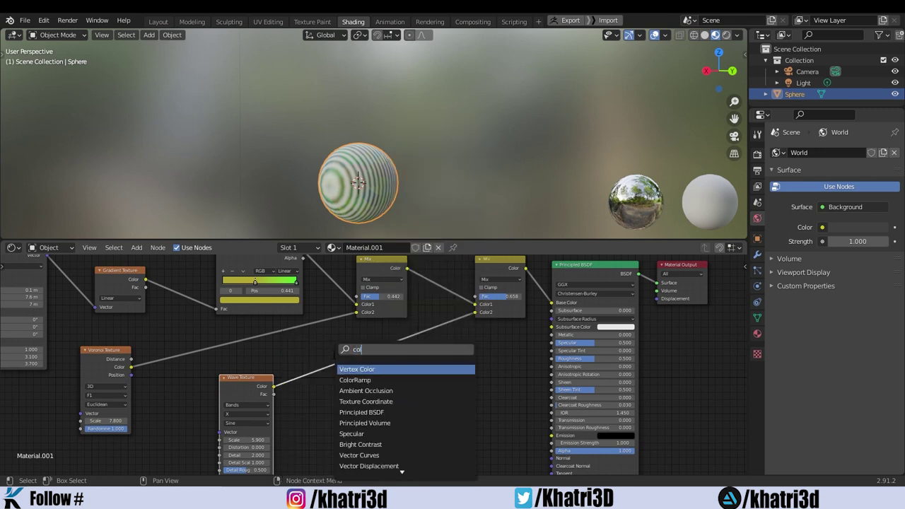
text(o)
Insert a ColorRamp between Wave Texture and the second Mix, tinting its right stop light blue
click(355, 380)
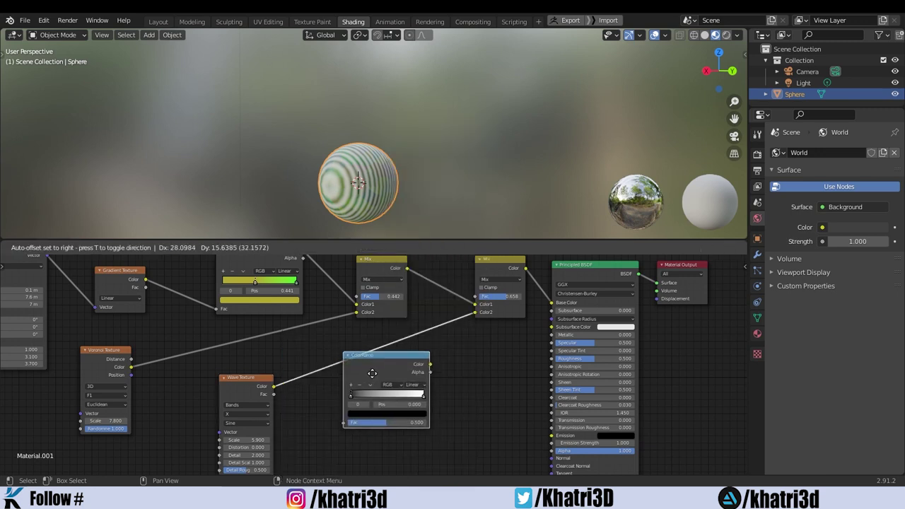
click(399, 375)
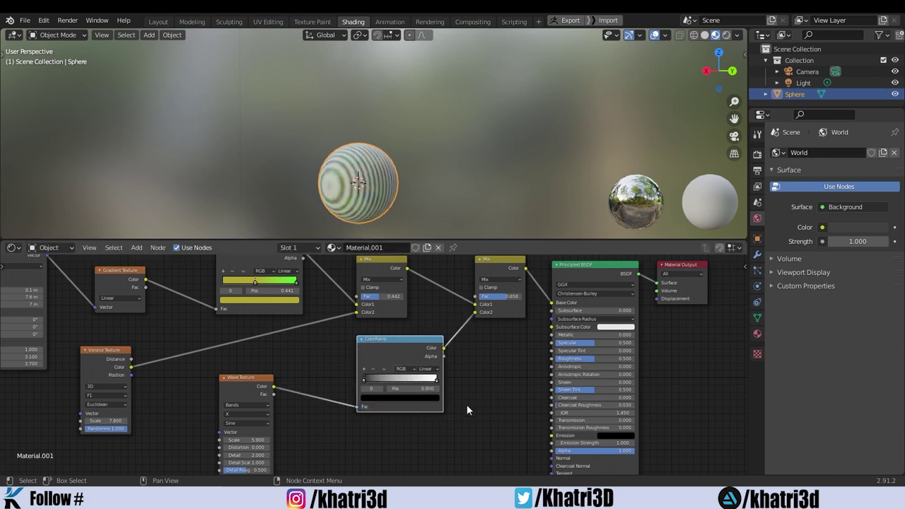
click(428, 380)
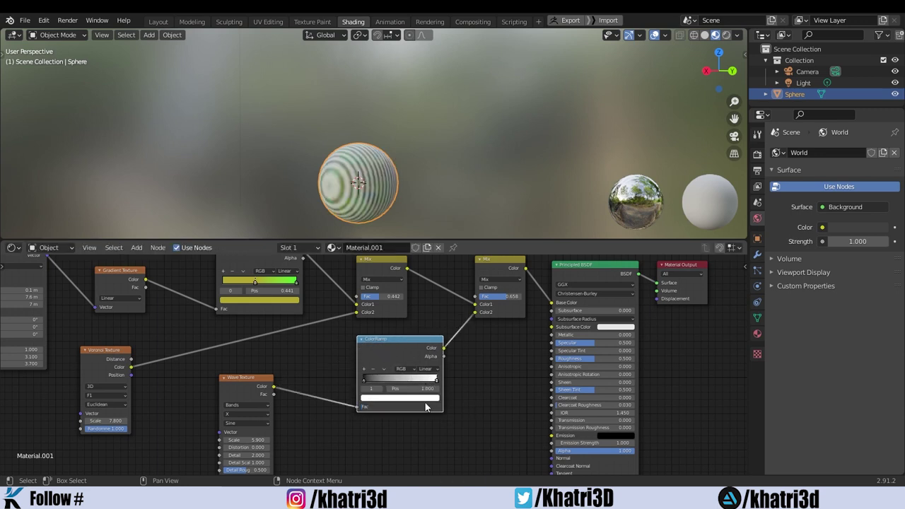
click(427, 400)
drag(394, 325, 401, 317)
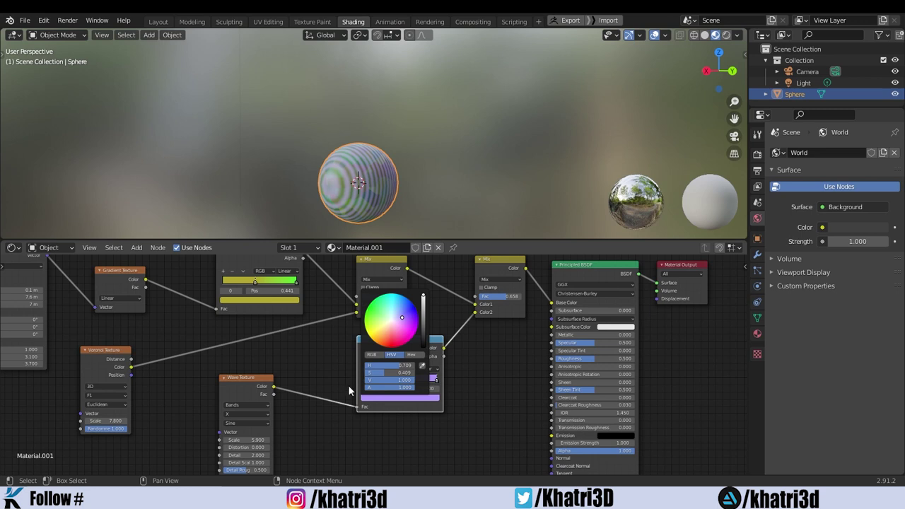
Recolour the ColorRamp's black left stop to a reddish pink
click(366, 372)
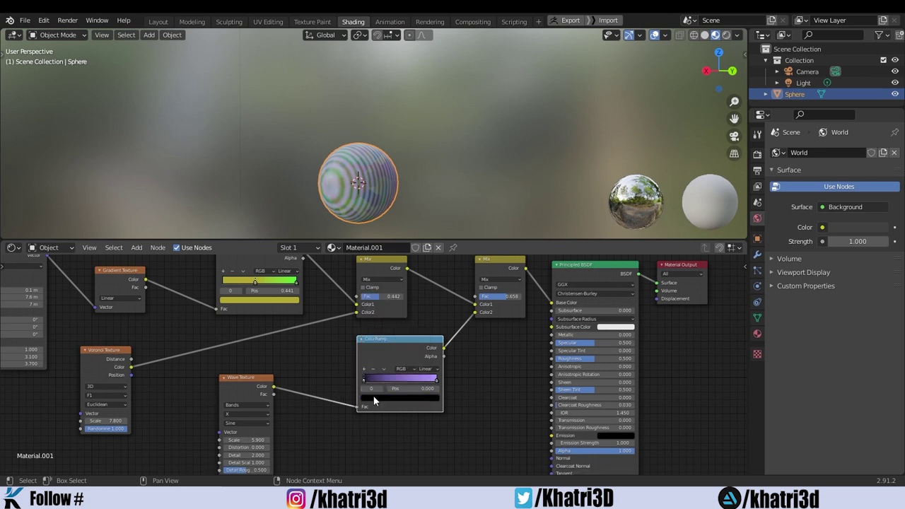
click(375, 399)
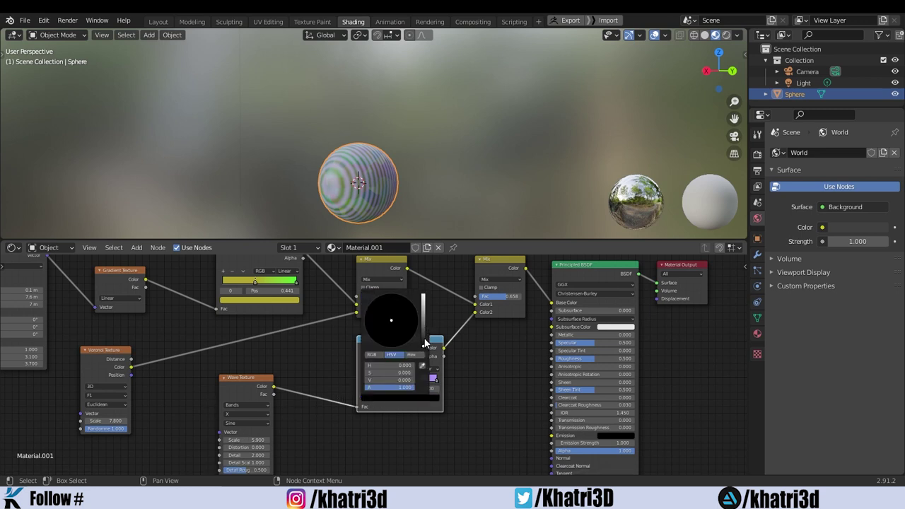
mouse_move(425, 344)
mouse_down()
mouse_move(423, 331)
mouse_move(386, 319)
mouse_move(407, 325)
mouse_up()
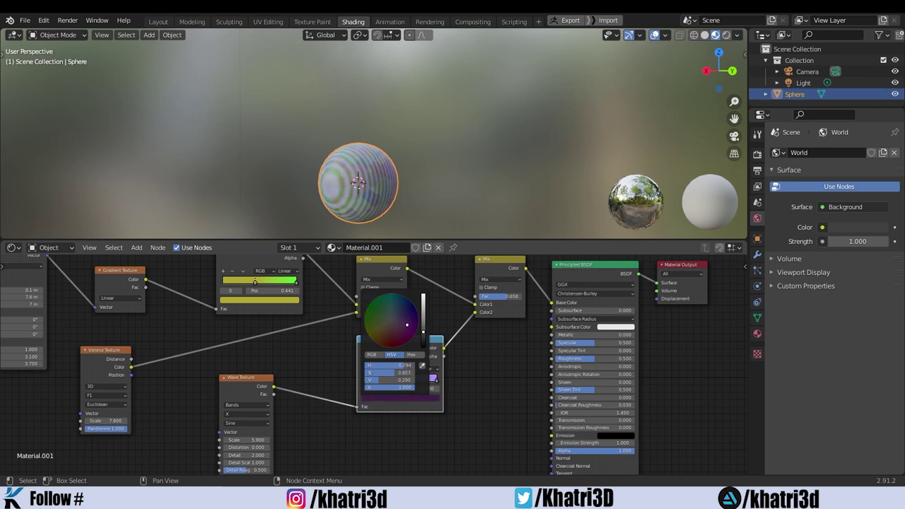
mouse_move(425, 336)
mouse_down()
mouse_move(424, 313)
mouse_move(376, 317)
mouse_move(391, 336)
mouse_up()
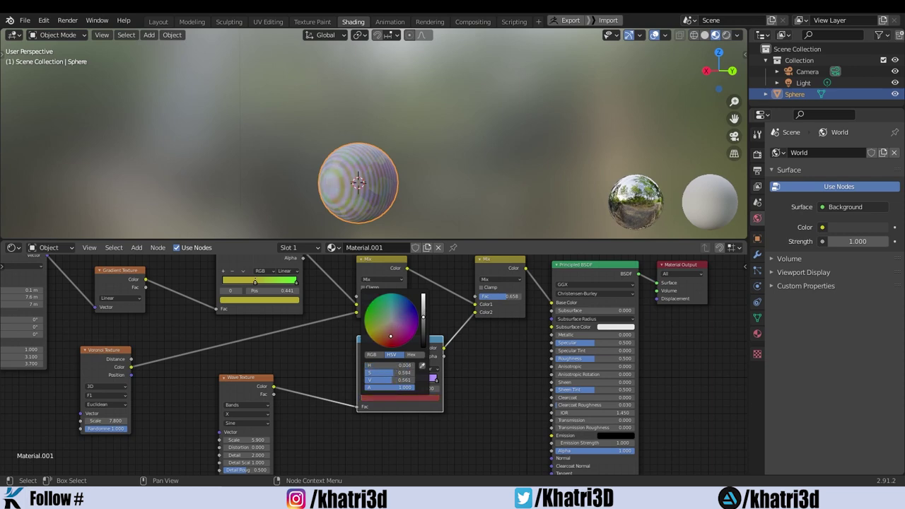
mouse_move(500, 177)
middle_down()
mouse_move(325, 36)
mouse_move(443, 208)
middle_up()
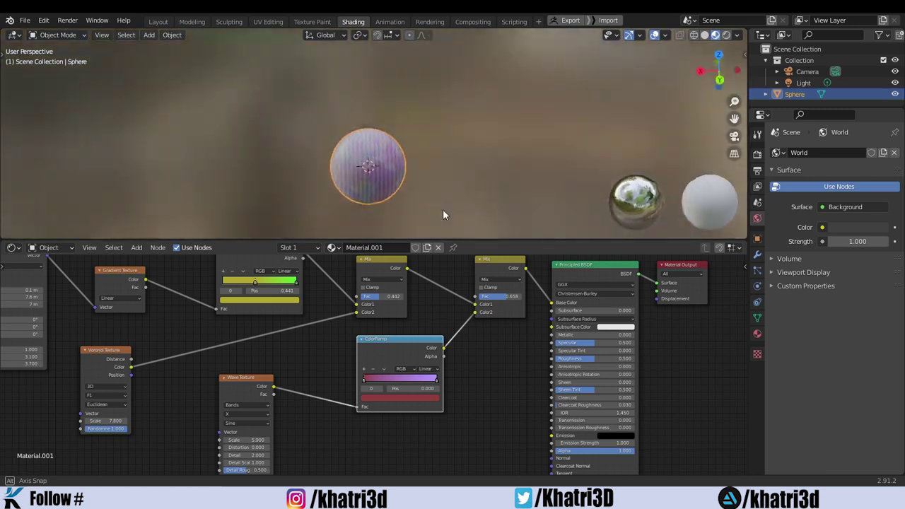
Lower the Principled BSDF Roughness to near 0 for a glossy sphere
drag(588, 359, 553, 359)
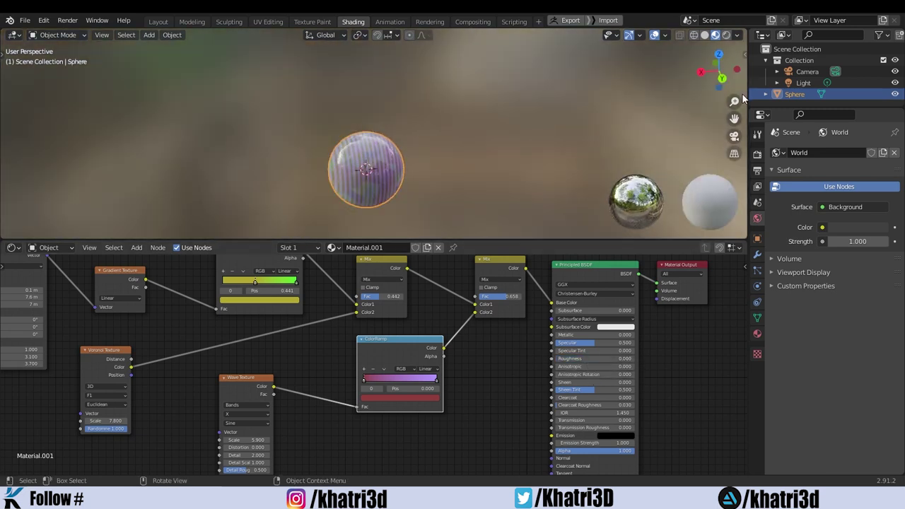
drag(736, 101, 736, 117)
mouse_move(522, 182)
middle_down()
mouse_move(582, 150)
mouse_move(402, 160)
mouse_move(341, 173)
mouse_move(348, 186)
mouse_move(385, 188)
mouse_move(404, 163)
mouse_move(439, 212)
middle_up()
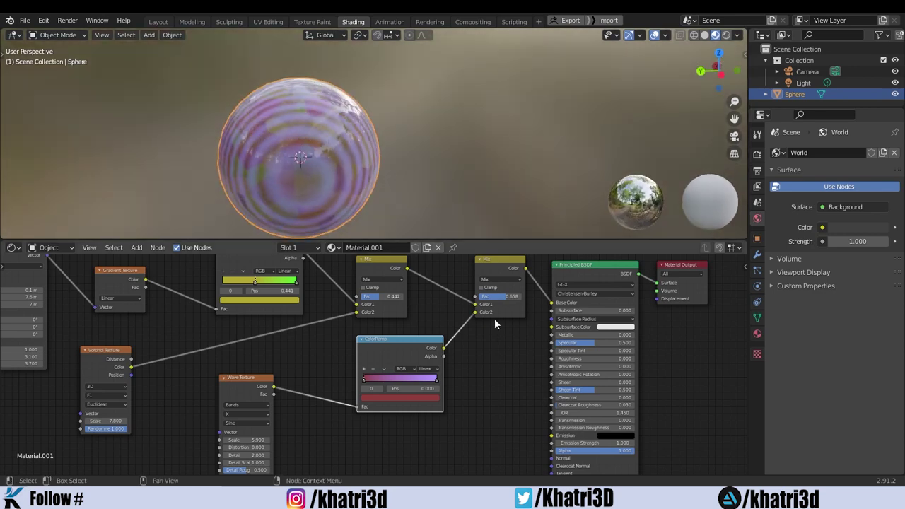
Recentre the node graph and reposition the Mix node
scroll(510, 369, down, 1)
scroll(510, 369, down, 1)
scroll(509, 369, down, 1)
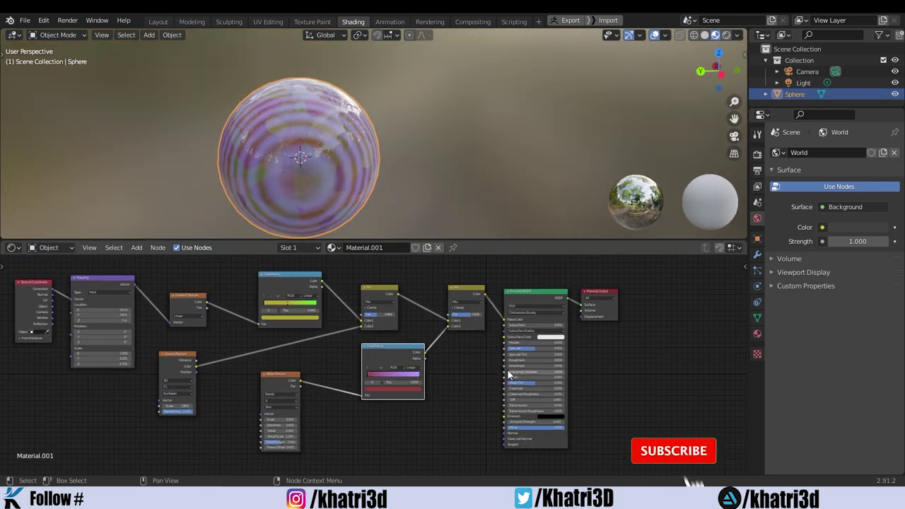
scroll(507, 369, down, 1)
scroll(508, 369, down, 1)
scroll(469, 396, down, 1)
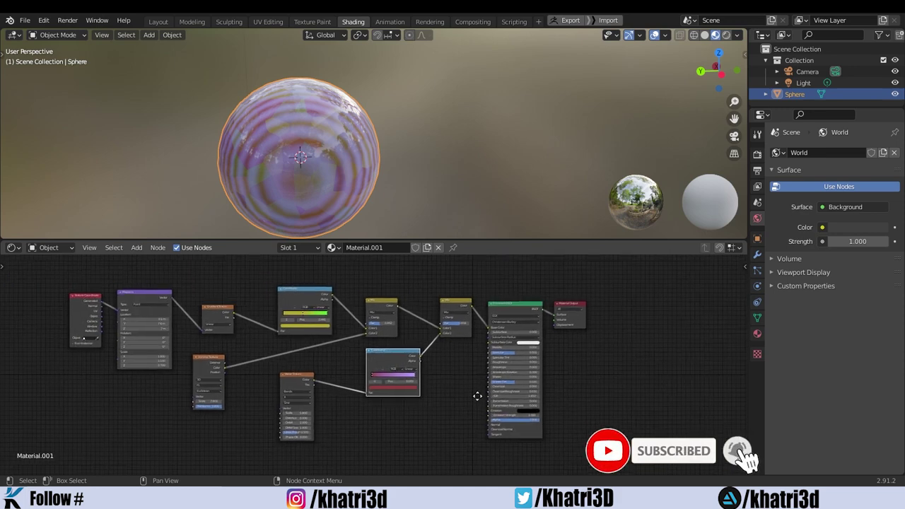
middle_drag(479, 397, 524, 388)
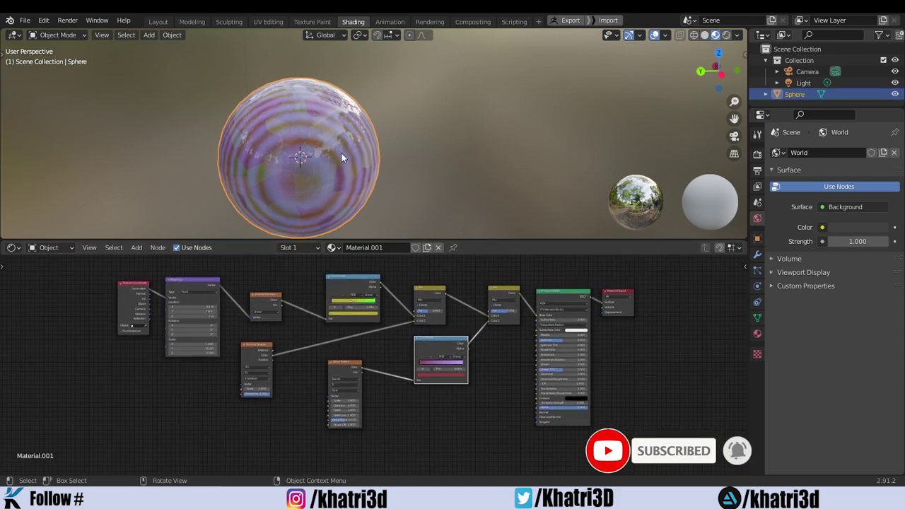
mouse_move(341, 152)
middle_down()
mouse_move(463, 135)
mouse_move(491, 117)
mouse_move(586, 147)
mouse_move(570, 165)
mouse_move(486, 161)
mouse_move(350, 131)
middle_up()
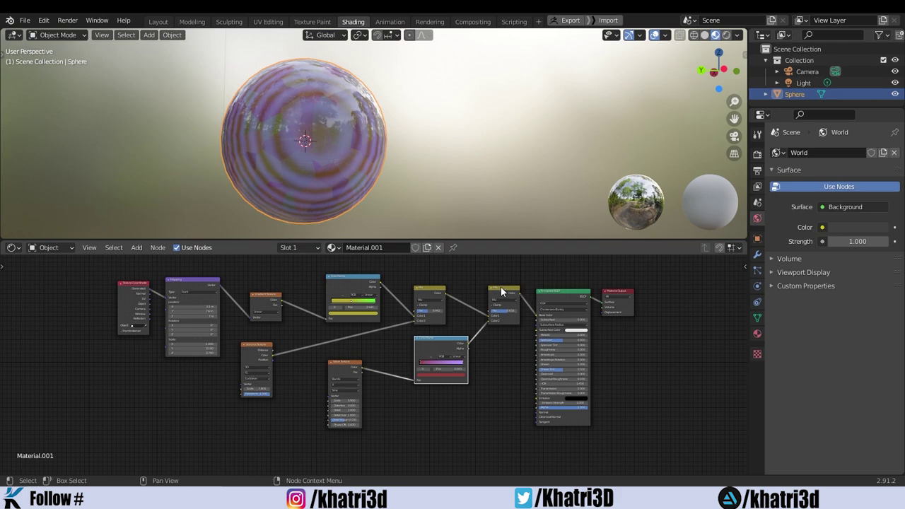
drag(502, 290, 501, 288)
drag(431, 292, 442, 298)
mouse_move(345, 158)
middle_down()
mouse_move(470, 186)
mouse_move(431, 170)
mouse_move(380, 168)
middle_up()
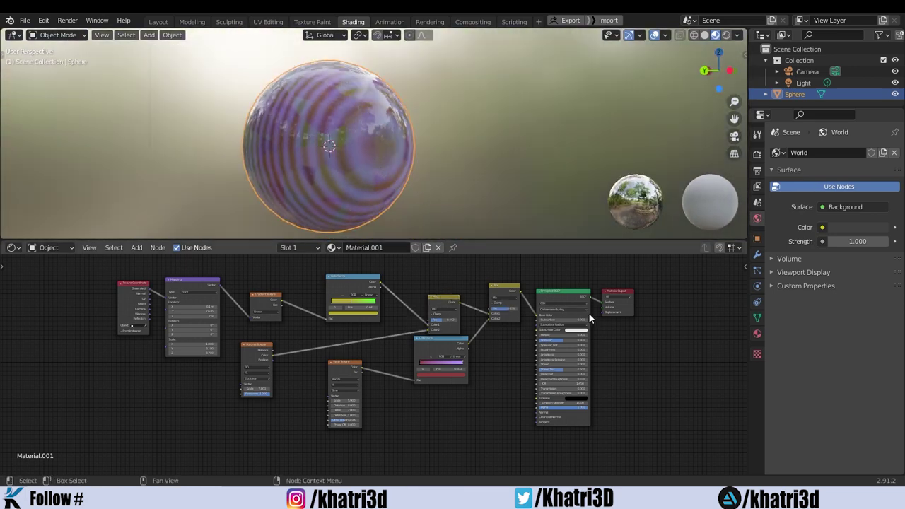
Box-select the node chain feeding the output and shift it left
ctrl+scroll(489, 362, down, 3)
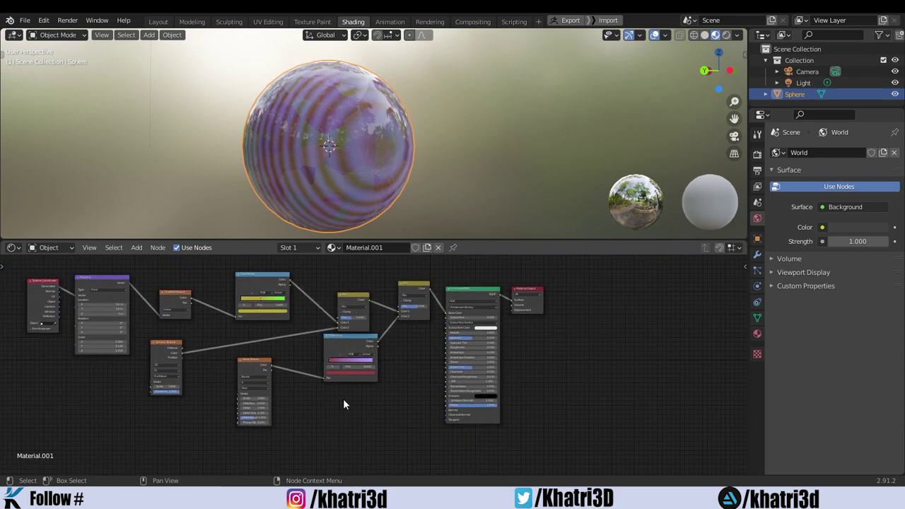
drag(476, 448, 23, 279)
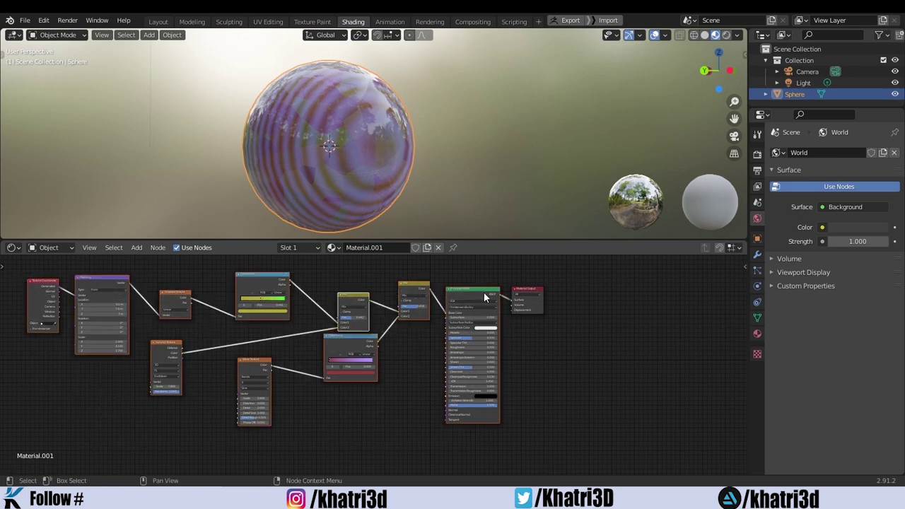
drag(485, 297, 384, 301)
Insert a Mix Shader (Fac 0.500) on the link from Principled BSDF to Material Output
key(shift+a)
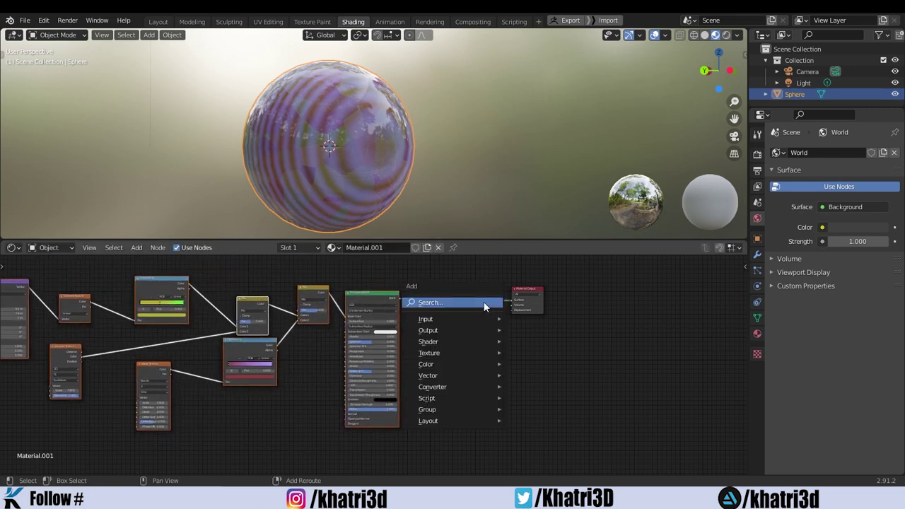
click(484, 302)
text(m)
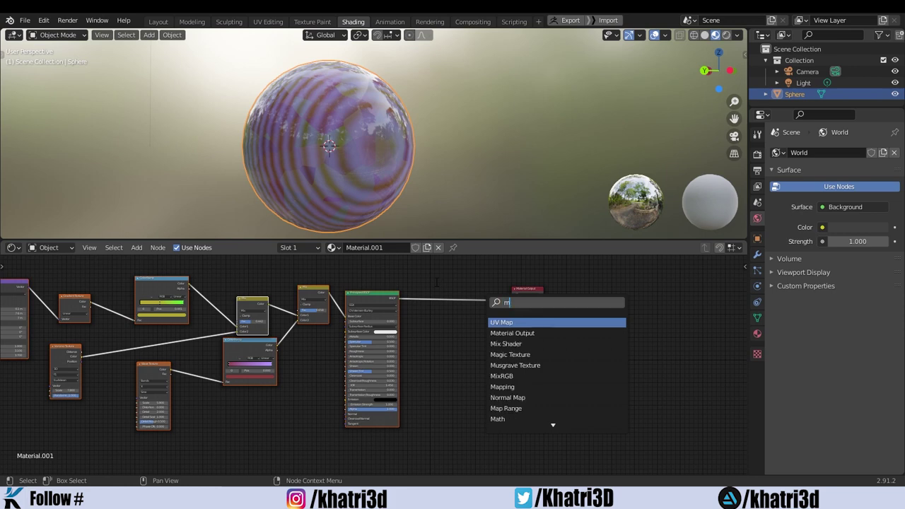
text(ix)
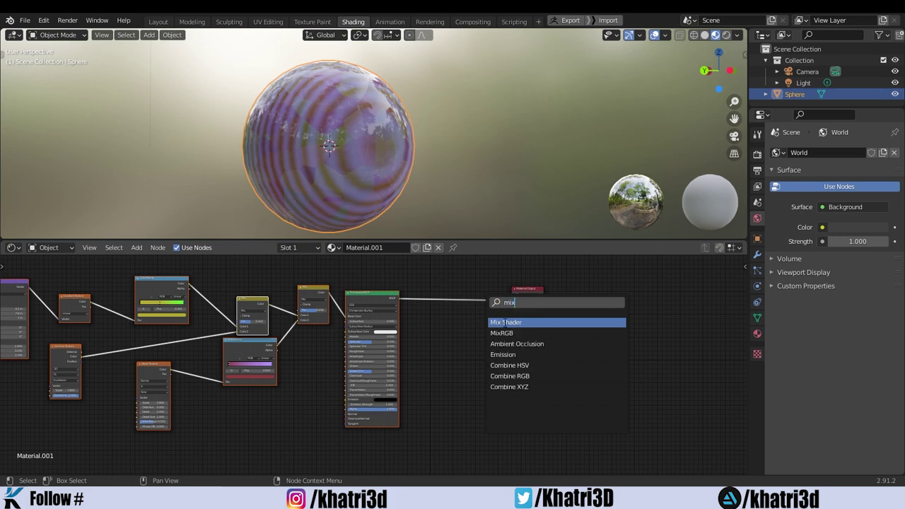
click(504, 322)
click(503, 315)
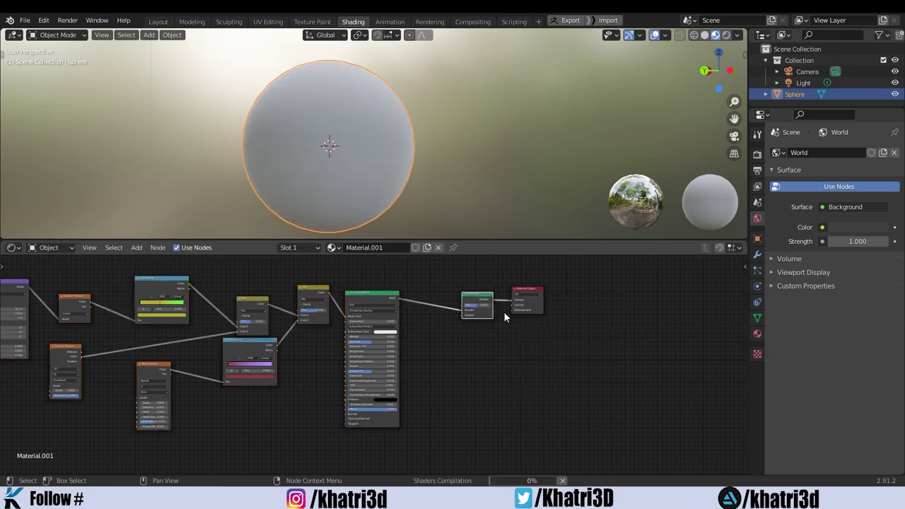
scroll(518, 305, up, 3)
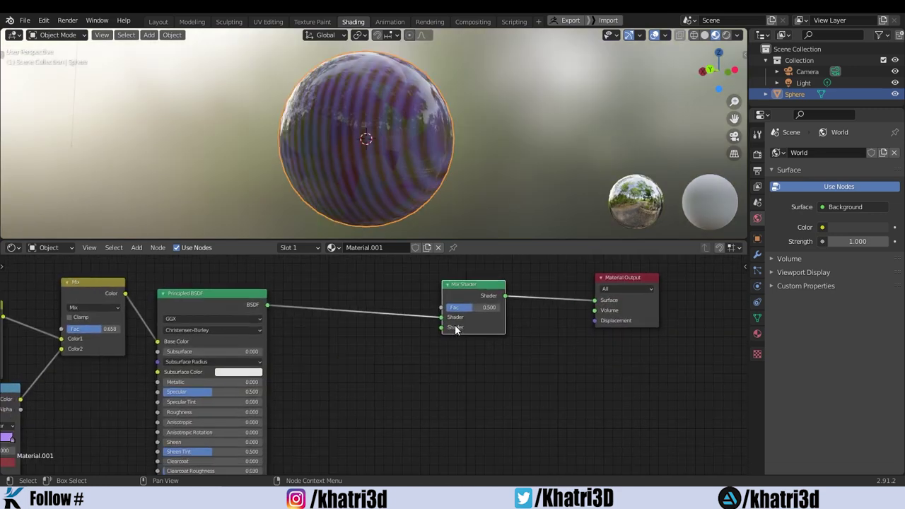
mouse_move(352, 394)
middle_down()
mouse_move(620, 289)
mouse_move(723, 354)
mouse_move(721, 390)
mouse_move(662, 391)
mouse_move(703, 359)
mouse_move(420, 359)
mouse_move(354, 394)
mouse_move(324, 396)
middle_up()
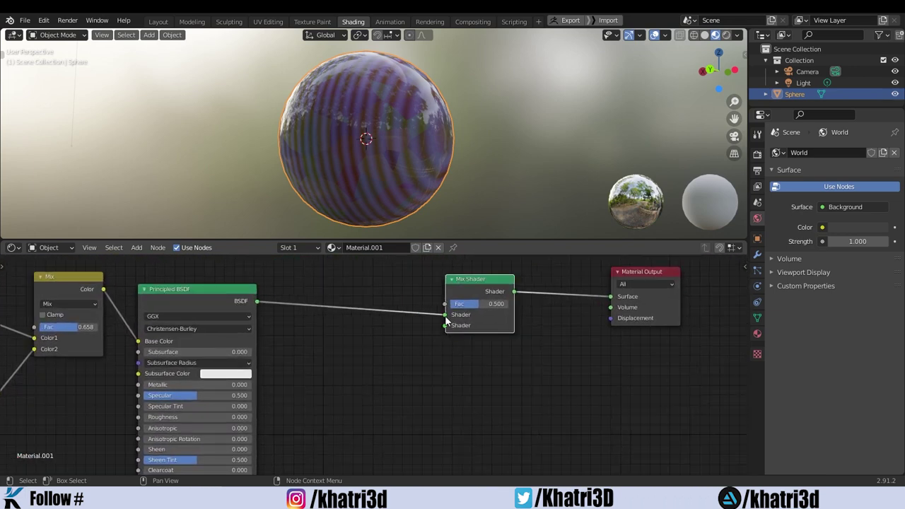
Add a second Principled BSDF node via search 'pro' and place it below the Mix Shader
scroll(417, 387, up, 1)
key(shift+a)
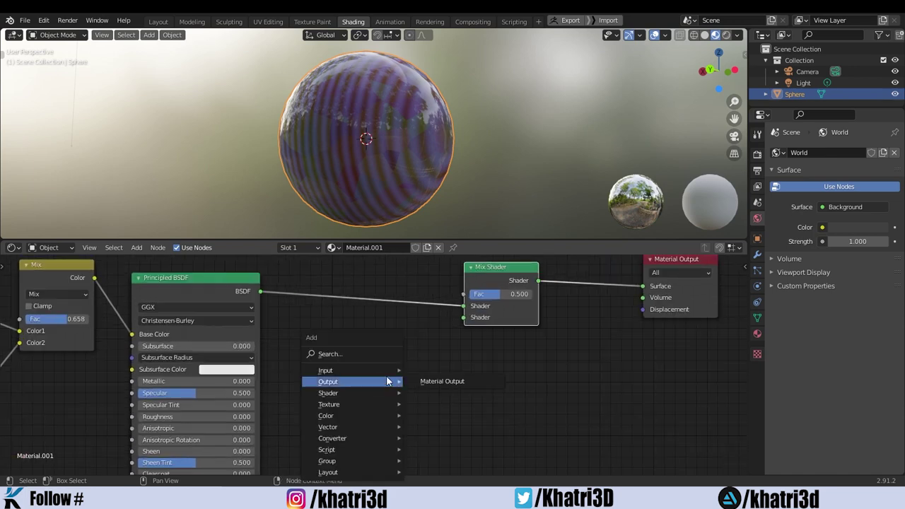
click(388, 354)
text(p)
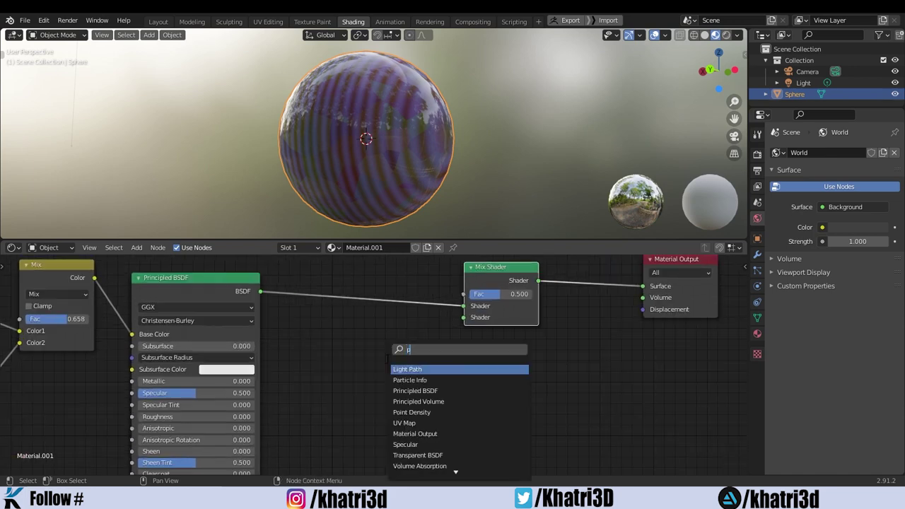
text(ro)
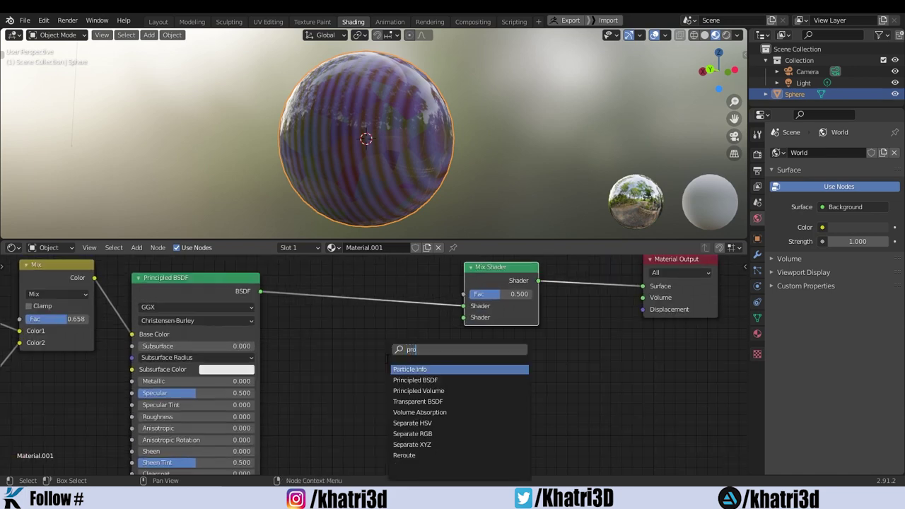
click(415, 380)
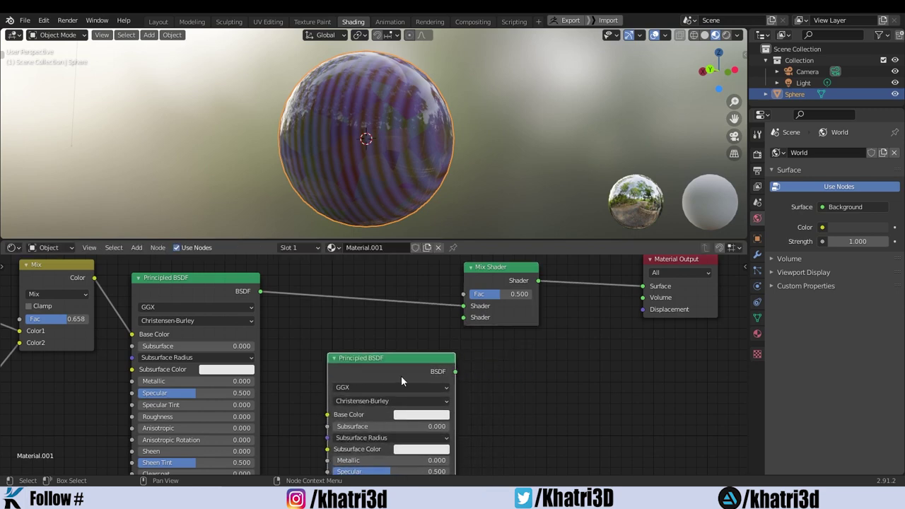
scroll(598, 391, down, 2)
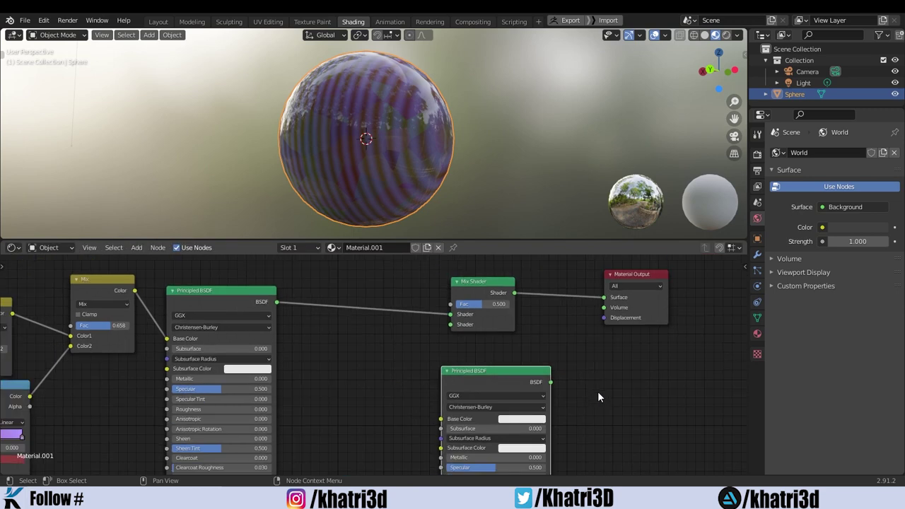
scroll(597, 391, down, 2)
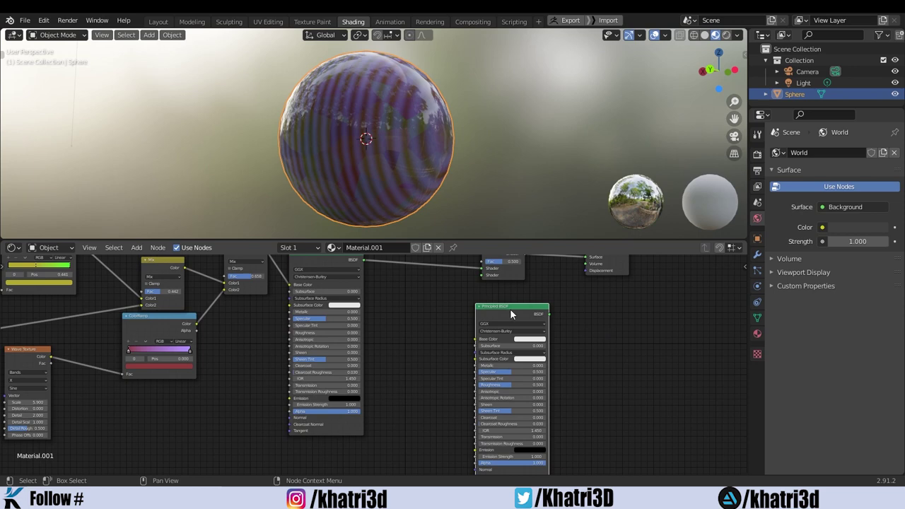
mouse_move(512, 314)
mouse_down()
mouse_move(510, 326)
mouse_move(447, 333)
mouse_up()
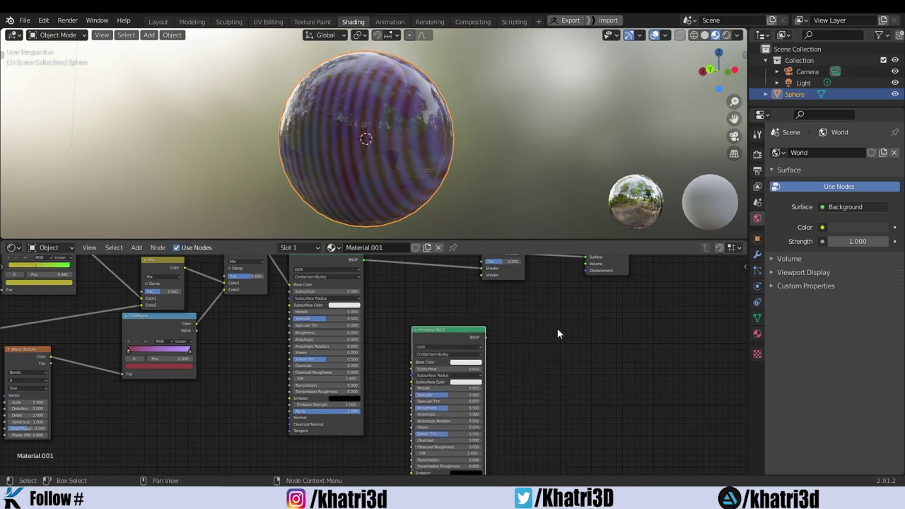
Connect the new Principled BSDF output to the Mix Shader's second Shader input
scroll(558, 329, up, 2)
middle_drag(524, 389, 461, 408)
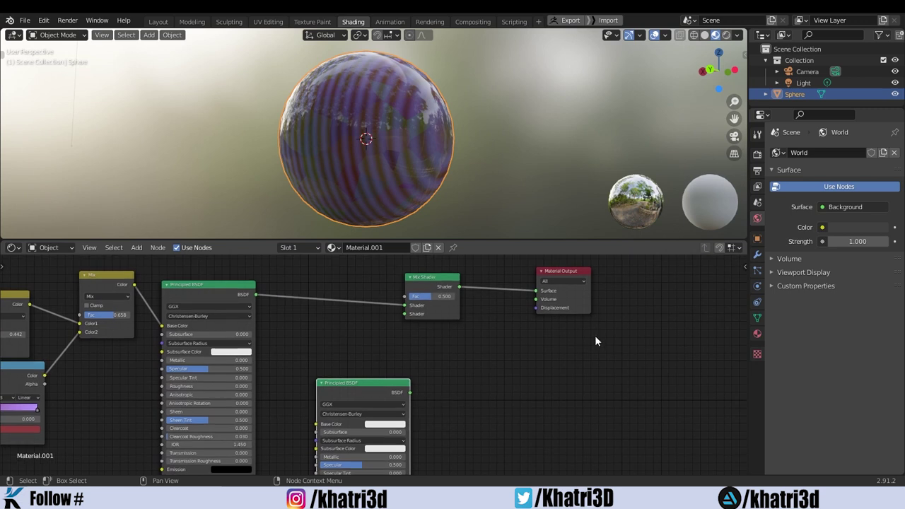
drag(447, 278, 469, 281)
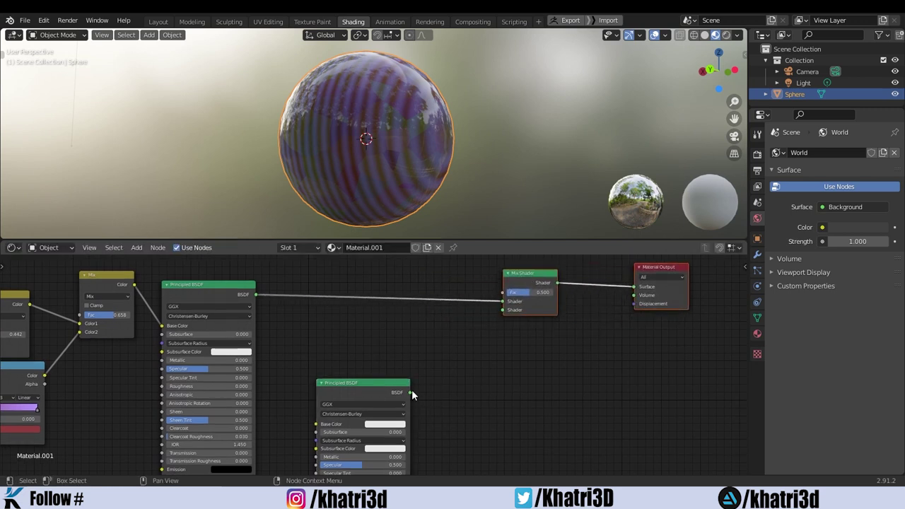
drag(410, 392, 422, 387)
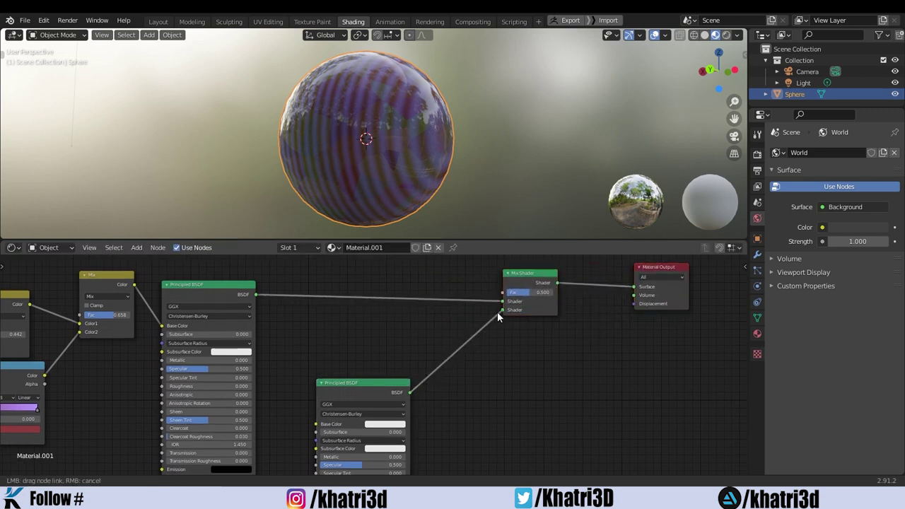
drag(497, 312, 497, 312)
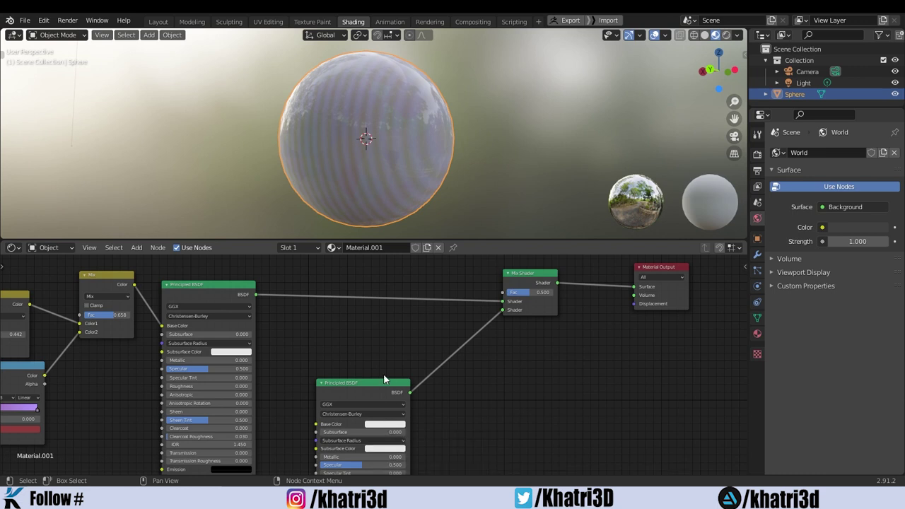
Rearrange the two Principled BSDF nodes and lower the Mix Shader Fac to 0.192
drag(384, 382, 393, 365)
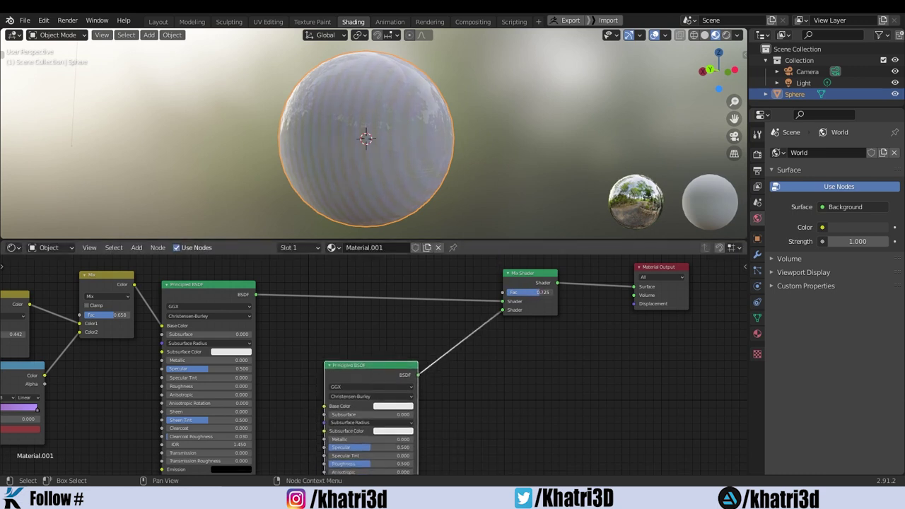
drag(388, 363, 379, 363)
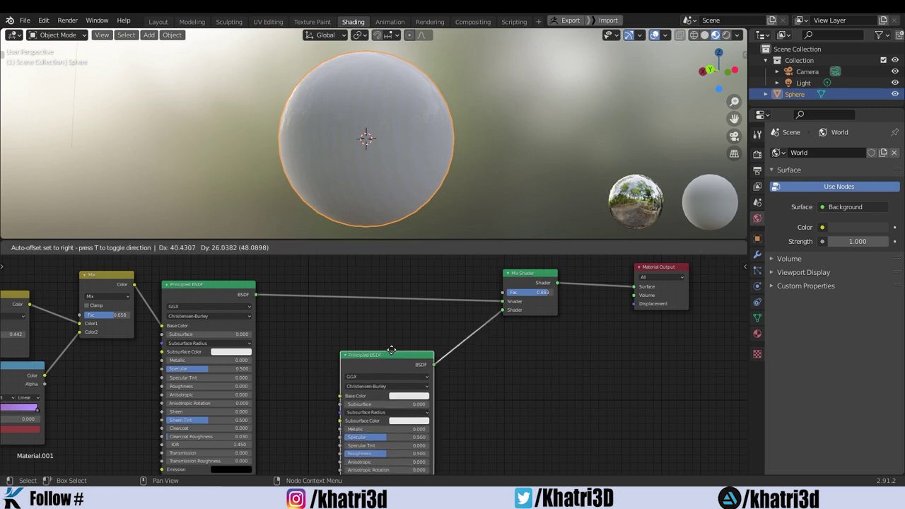
click(379, 363)
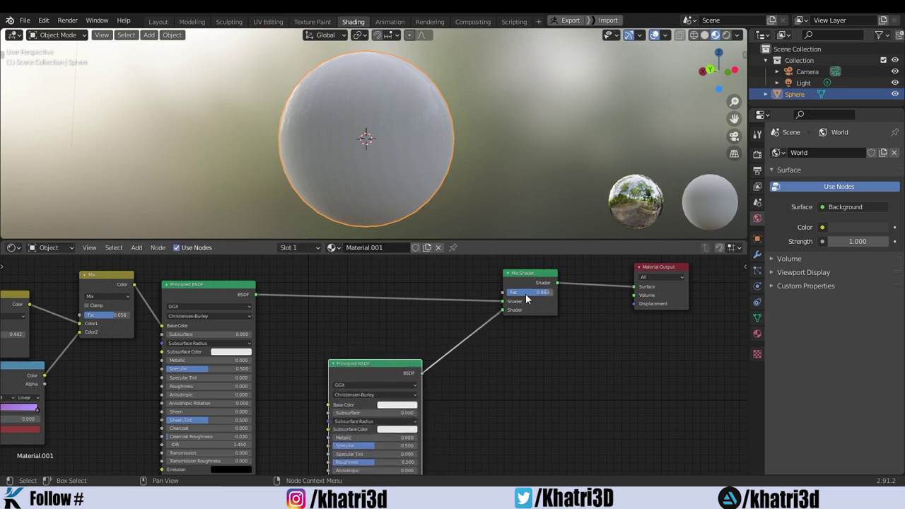
drag(527, 292, 425, 325)
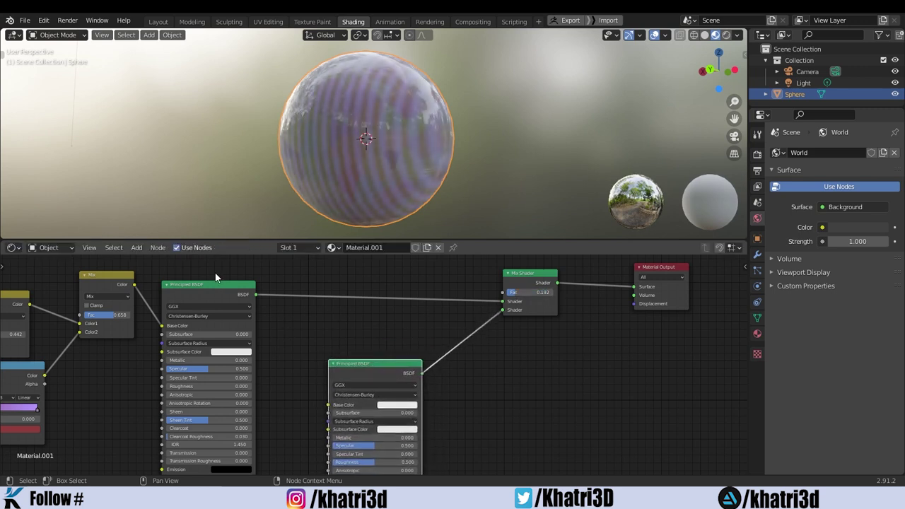
drag(215, 284, 230, 280)
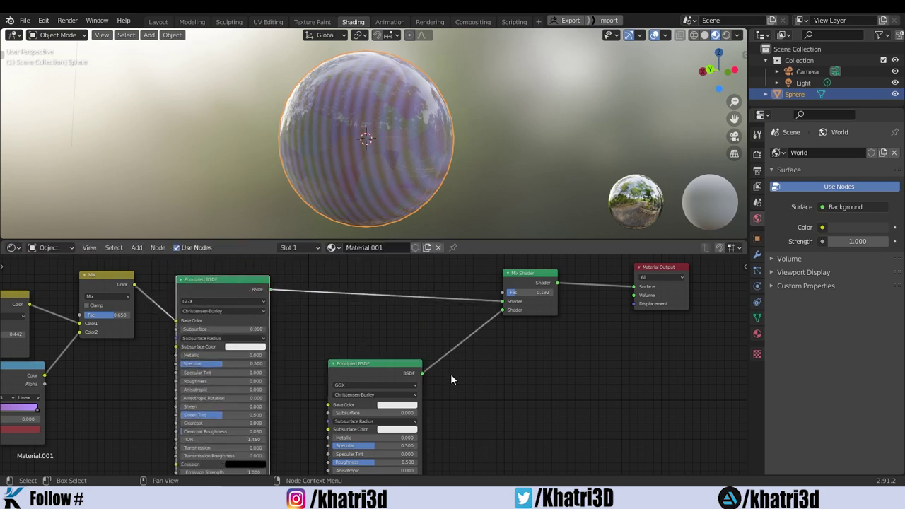
scroll(460, 396, up, 2)
mouse_move(467, 415)
middle_down()
mouse_move(459, 362)
mouse_move(466, 314)
middle_up()
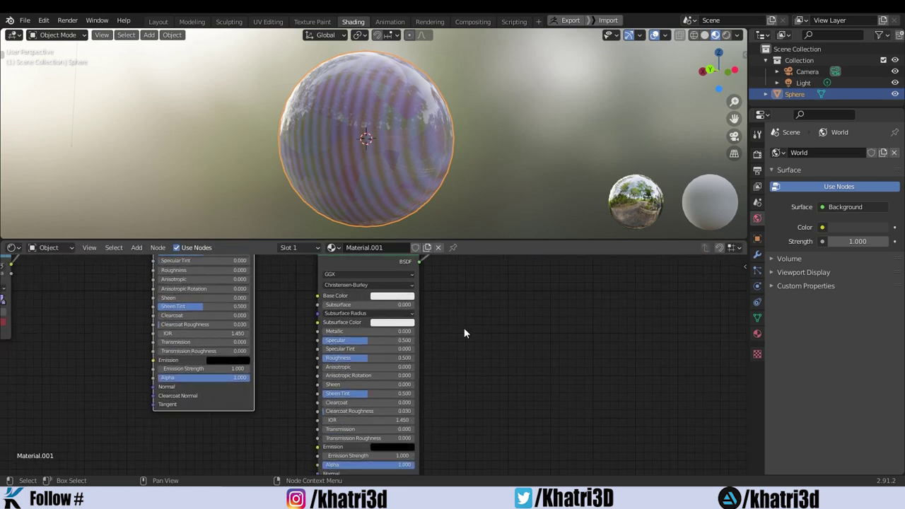
Give the second Principled BSDF Metallic 1.000 and Roughness 0.000
drag(376, 331, 410, 331)
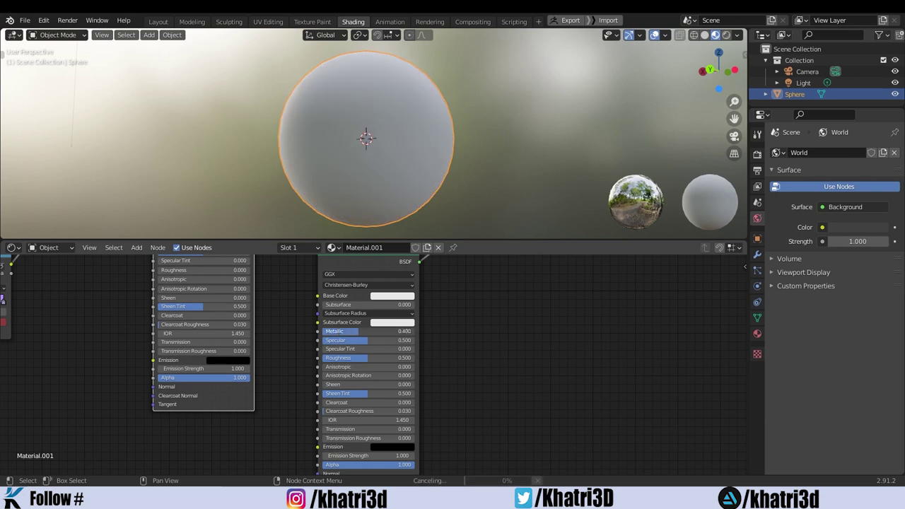
drag(382, 358, 333, 358)
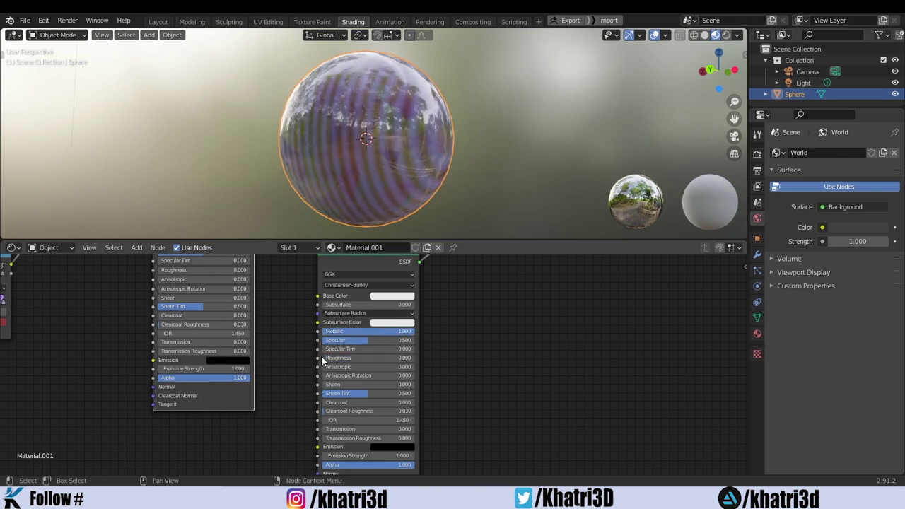
mouse_move(448, 160)
middle_down()
mouse_move(295, 209)
mouse_move(254, 176)
mouse_move(369, 157)
mouse_move(413, 170)
middle_up()
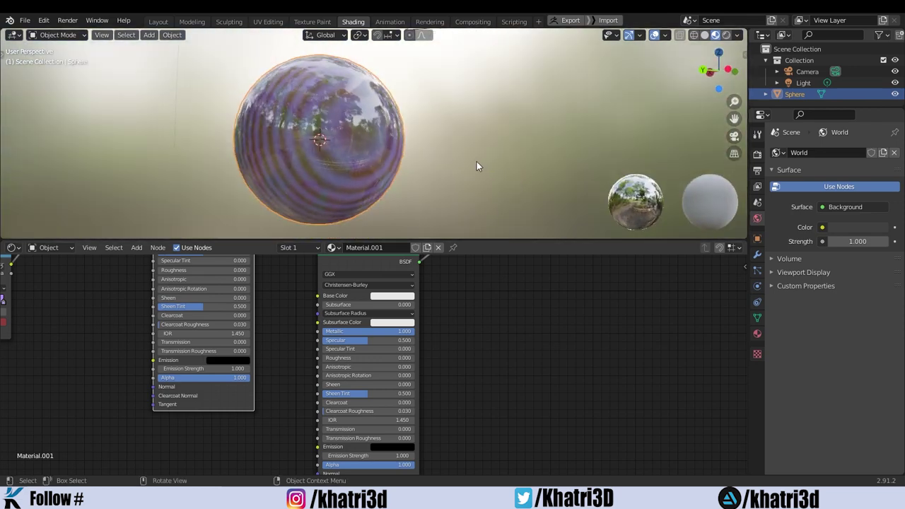
scroll(476, 162, down, 2)
middle_drag(476, 164, 467, 200)
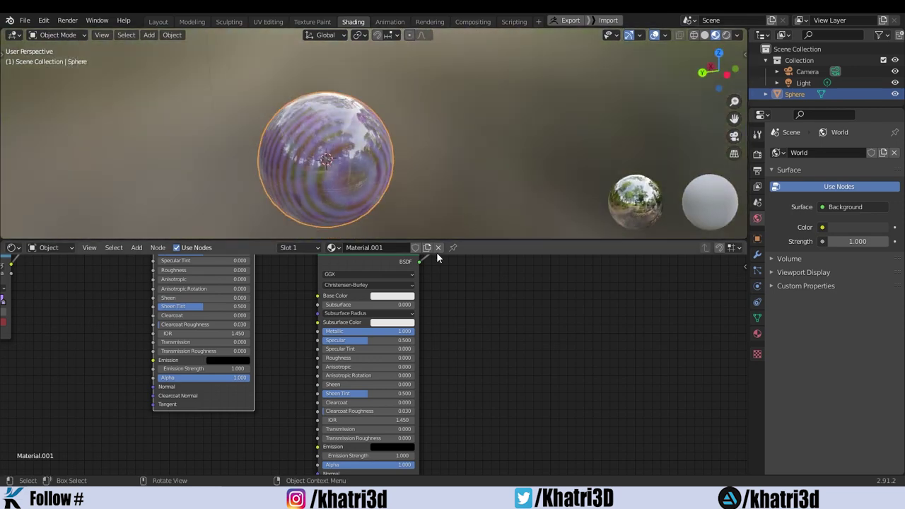
Set the second Principled BSDF's Base Color to magenta (H 0.829, S 1.000)
middle_drag(460, 335, 488, 338)
click(412, 300)
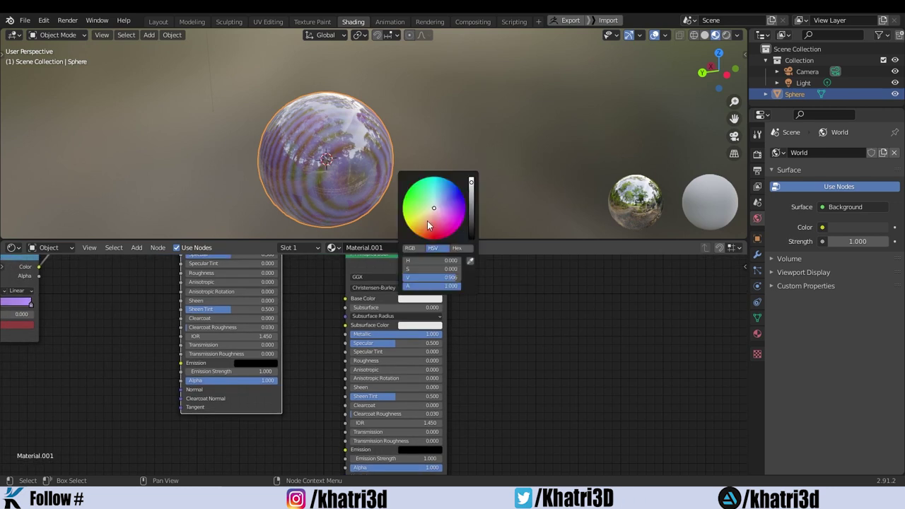
drag(434, 212, 462, 224)
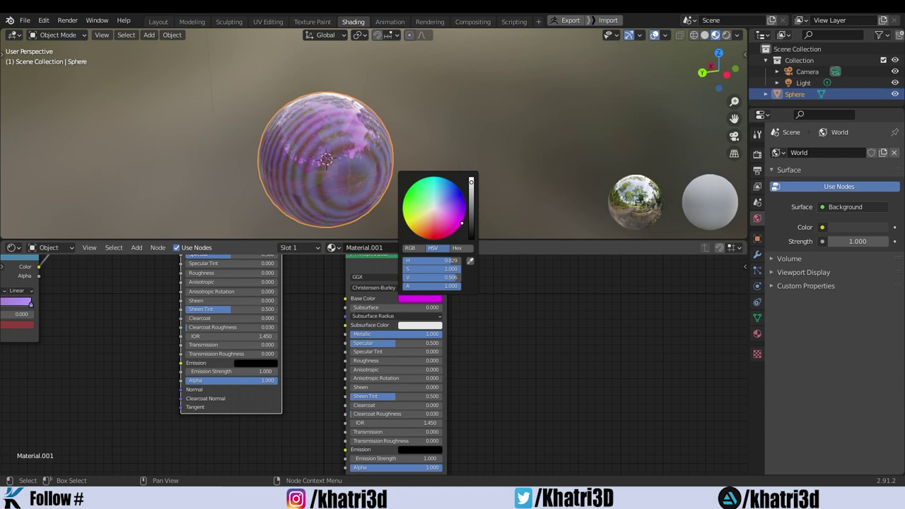
mouse_move(396, 131)
middle_down()
mouse_move(248, 115)
mouse_move(274, 89)
mouse_move(307, 83)
mouse_move(342, 95)
mouse_move(396, 141)
middle_up()
scroll(469, 343, down, 3)
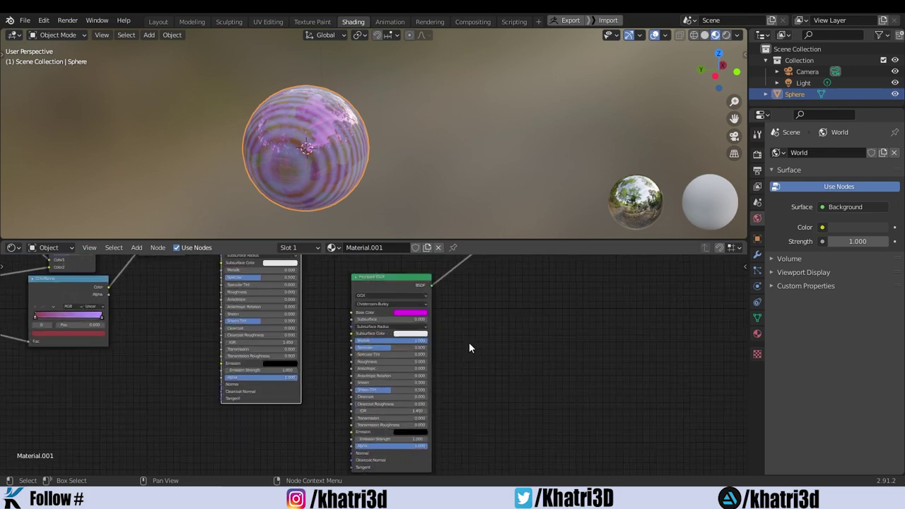
scroll(473, 355, down, 2)
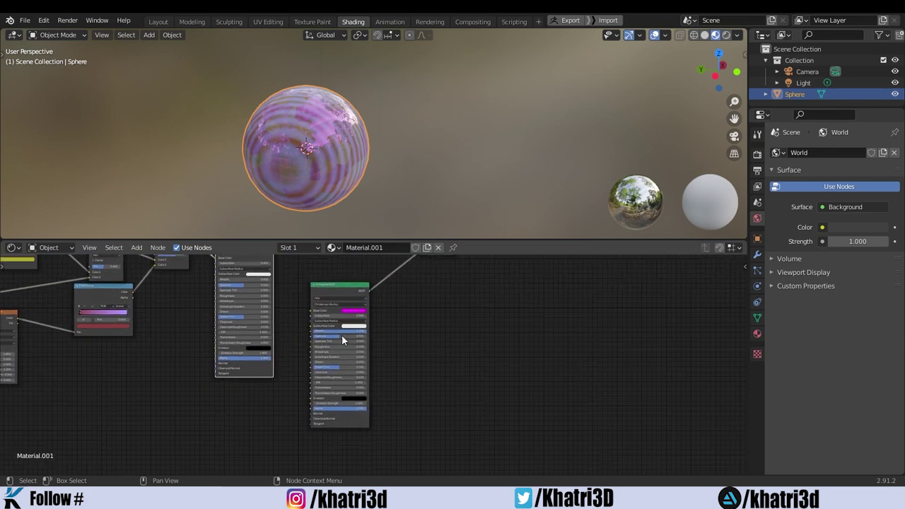
middle_drag(406, 325, 457, 349)
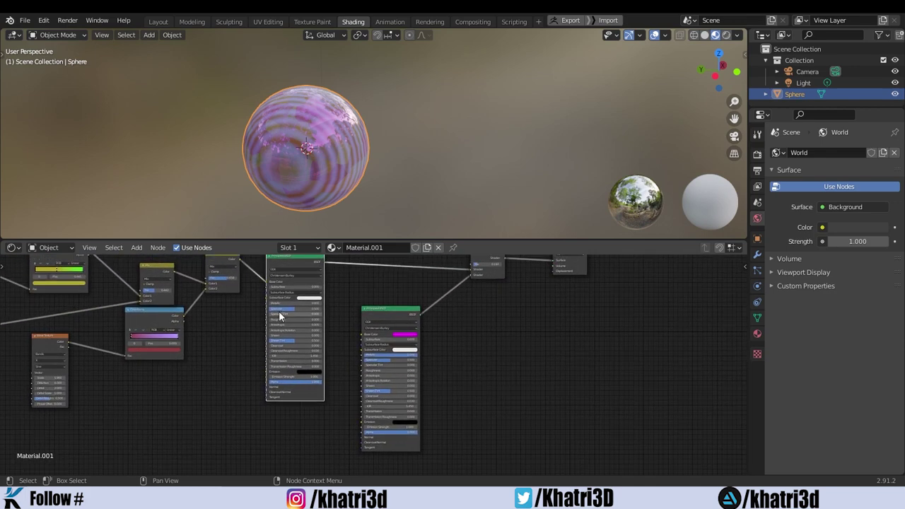
scroll(371, 359, up, 2)
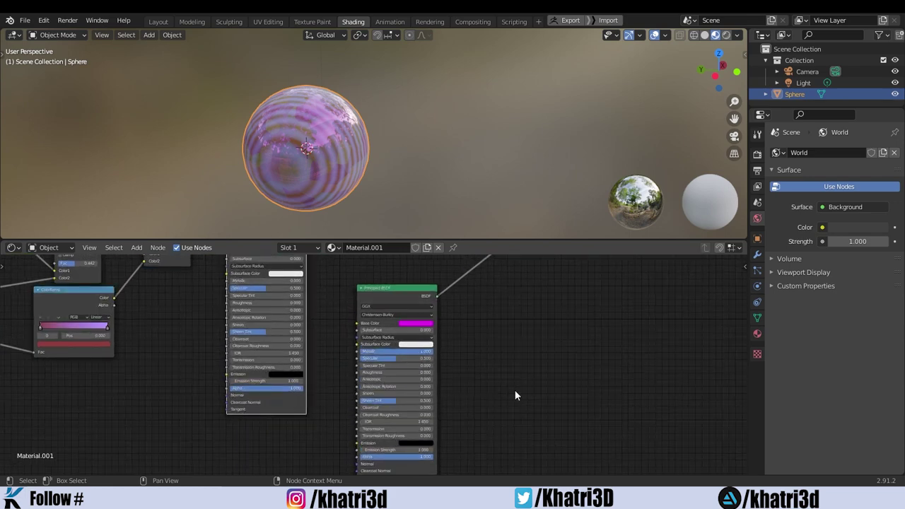
scroll(515, 390, down, 1)
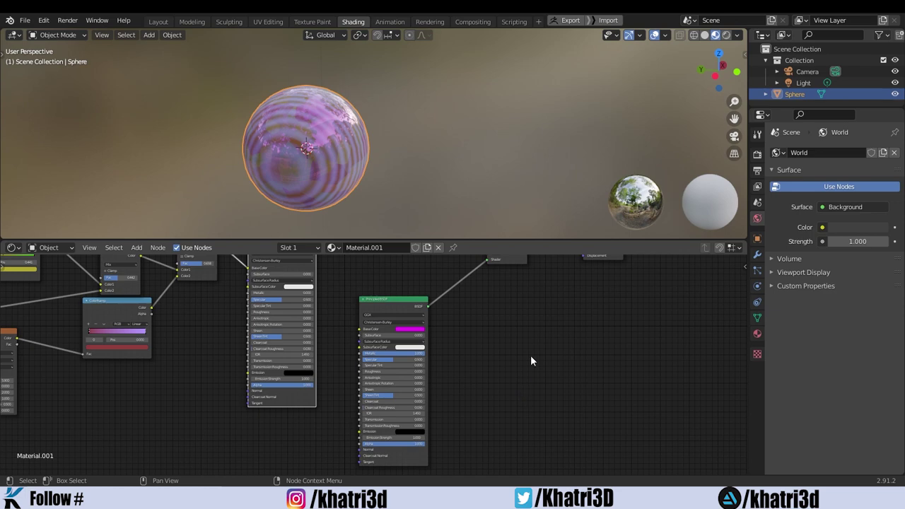
middle_drag(519, 353, 489, 328)
scroll(342, 403, up, 2)
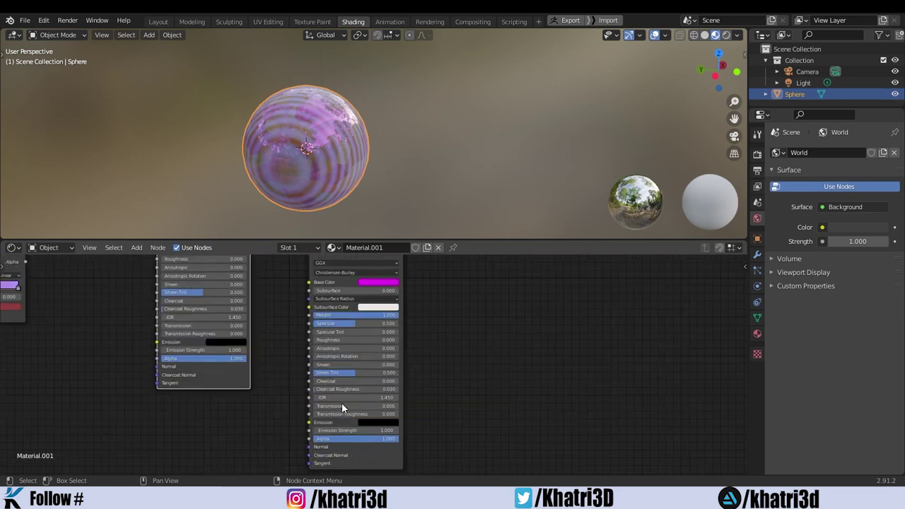
scroll(342, 402, up, 1)
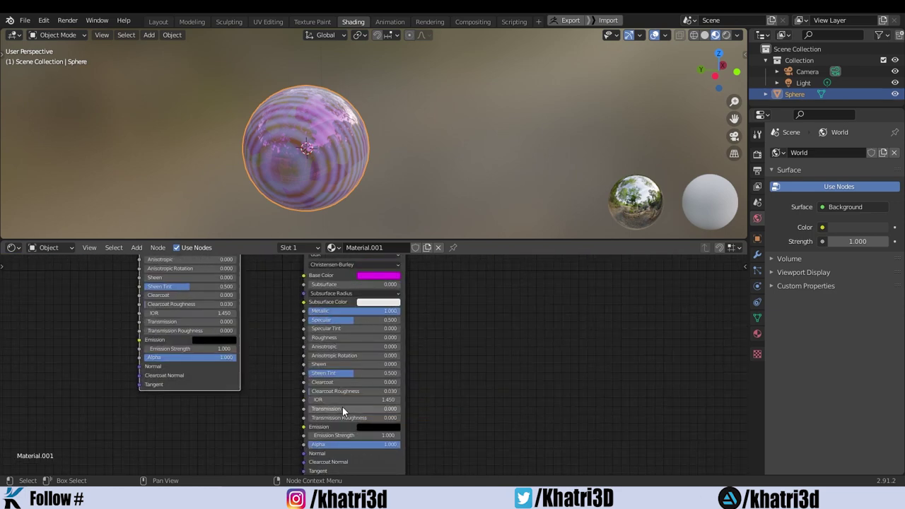
Raise the magenta shader's Transmission to 1.000 and enable Eevee Screen Space Reflections with Refraction
drag(332, 410, 373, 410)
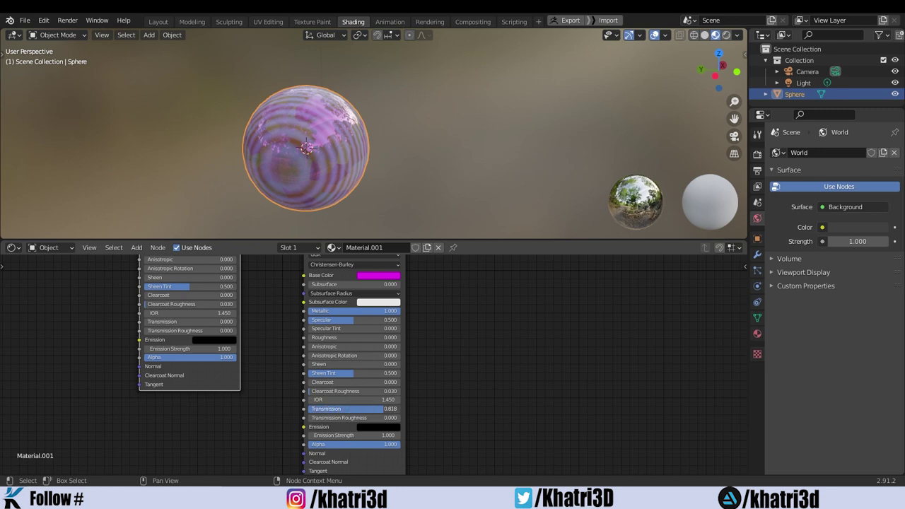
middle_drag(450, 155, 432, 155)
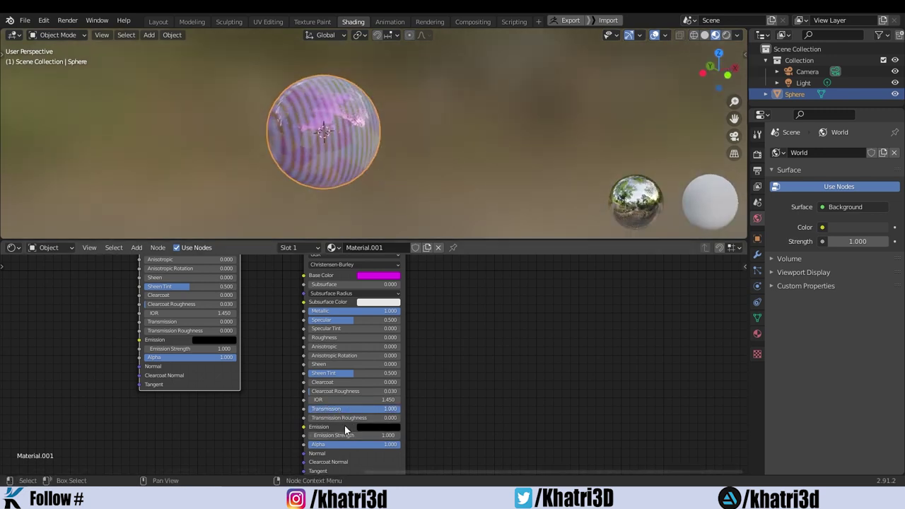
click(757, 155)
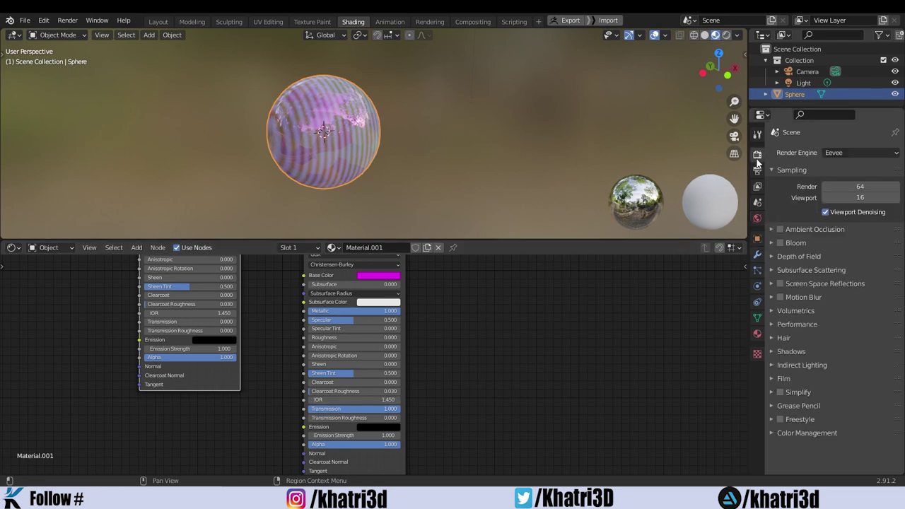
click(772, 286)
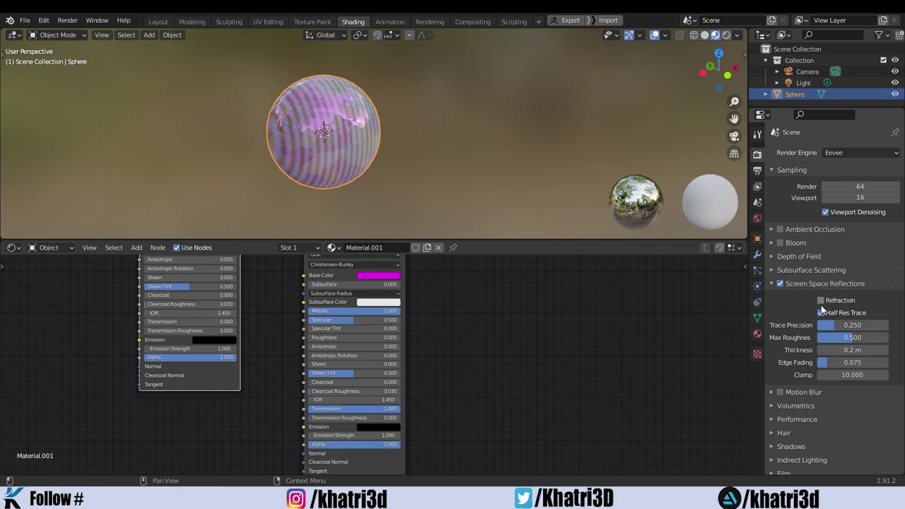
Raise the Mix Shader Fac to 0.608 so the magenta glass layer dominates
middle_drag(532, 303, 419, 339)
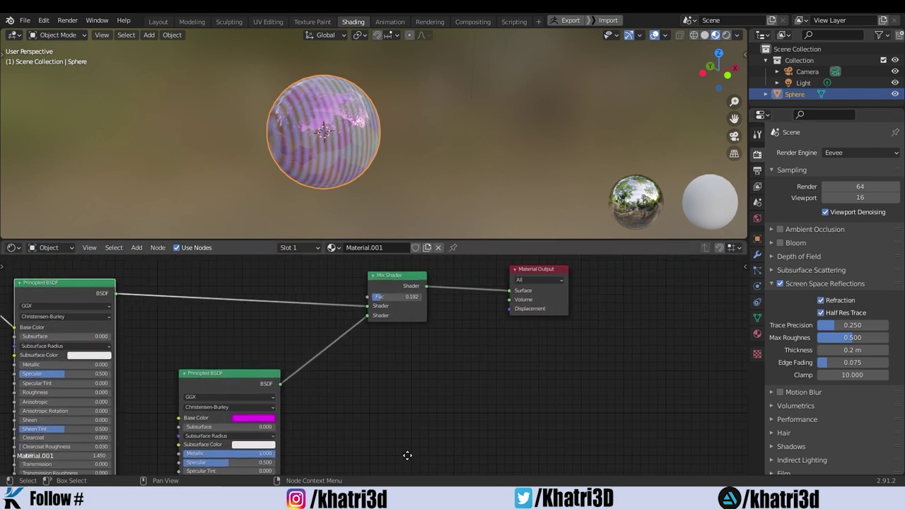
drag(389, 300, 405, 297)
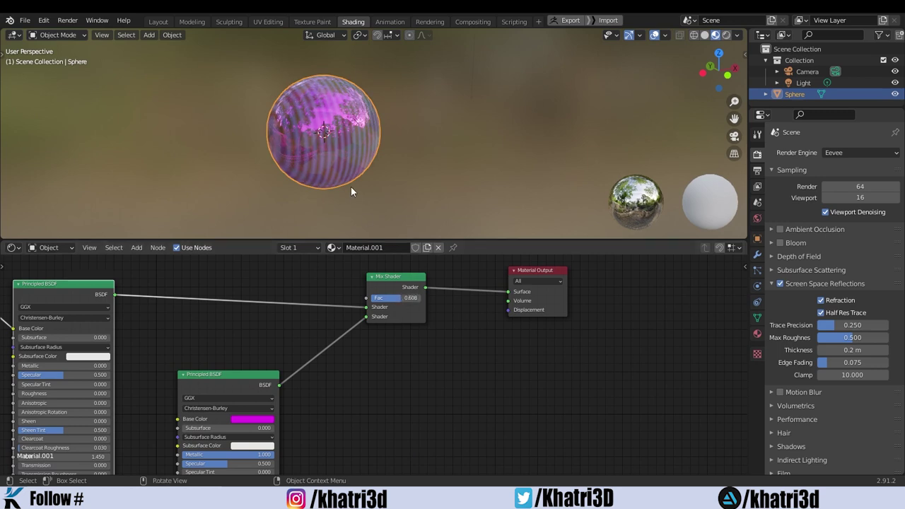
mouse_move(415, 147)
middle_down()
mouse_move(332, 162)
mouse_move(363, 165)
middle_up()
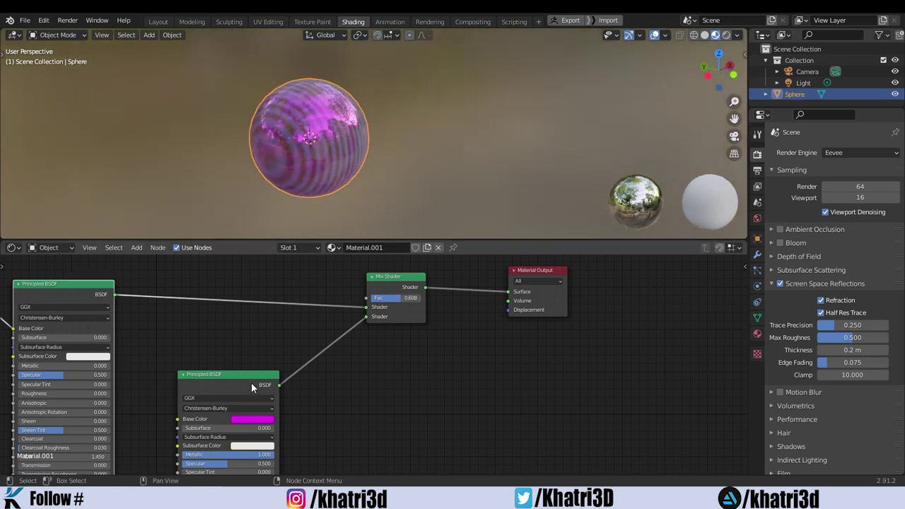
drag(252, 382, 262, 369)
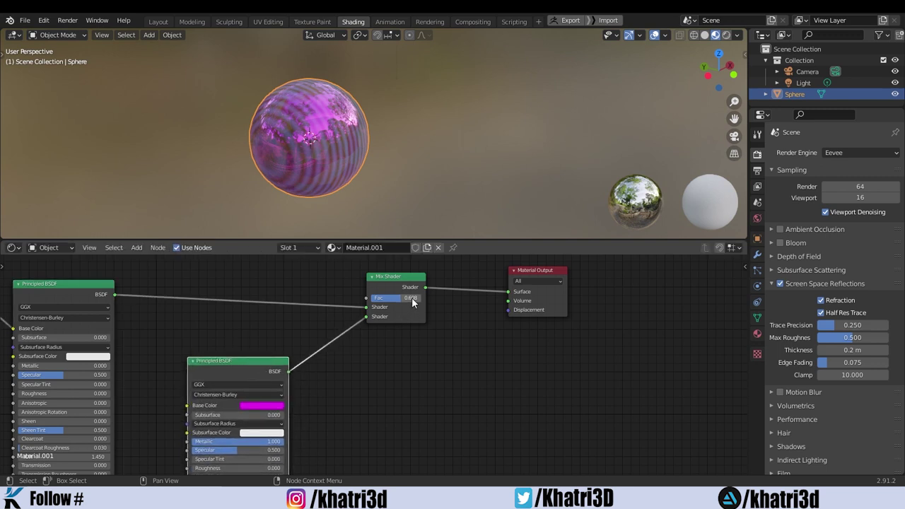
mouse_move(300, 165)
middle_down()
mouse_move(343, 165)
mouse_move(395, 134)
mouse_move(361, 115)
mouse_move(236, 146)
mouse_move(170, 184)
mouse_move(145, 165)
mouse_move(163, 150)
middle_up()
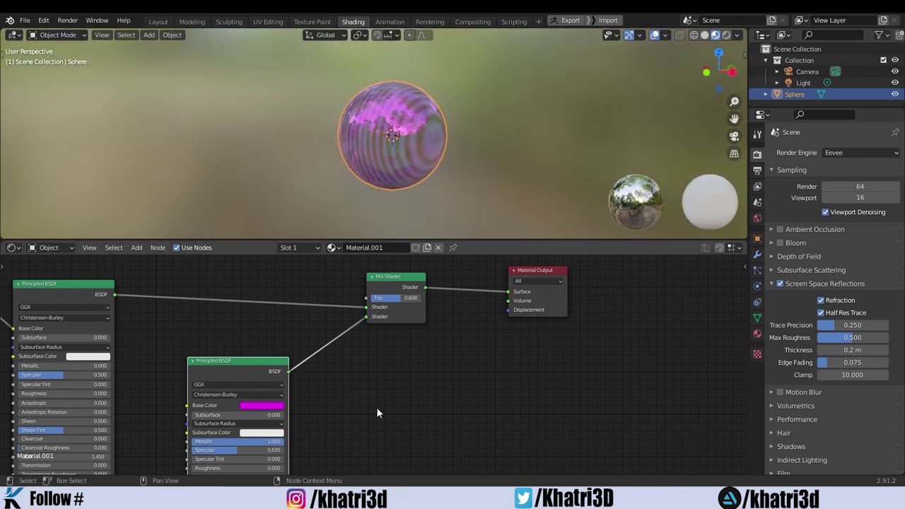
scroll(376, 407, down, 2)
scroll(396, 408, down, 1)
mouse_move(403, 408)
middle_down()
mouse_move(448, 335)
mouse_move(498, 306)
middle_up()
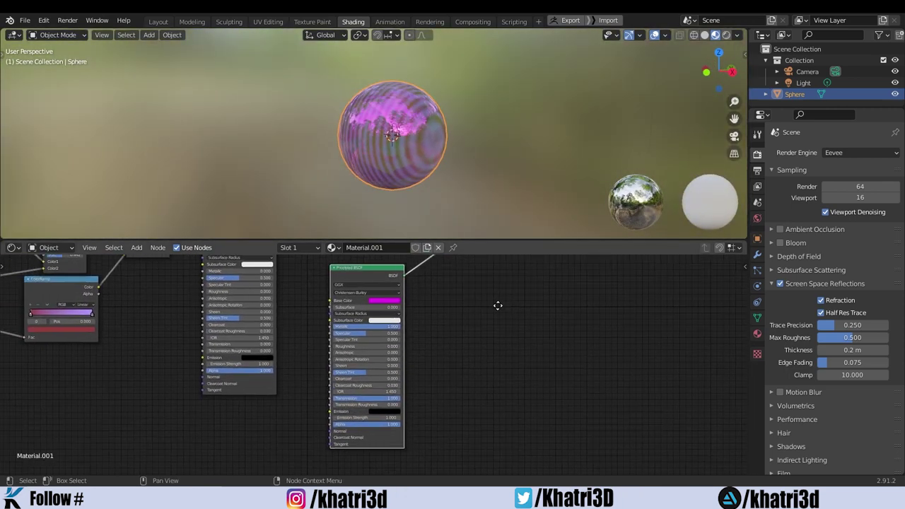
Make the magenta shader's emission colour white with strength about 3.4
middle_drag(514, 348, 296, 391)
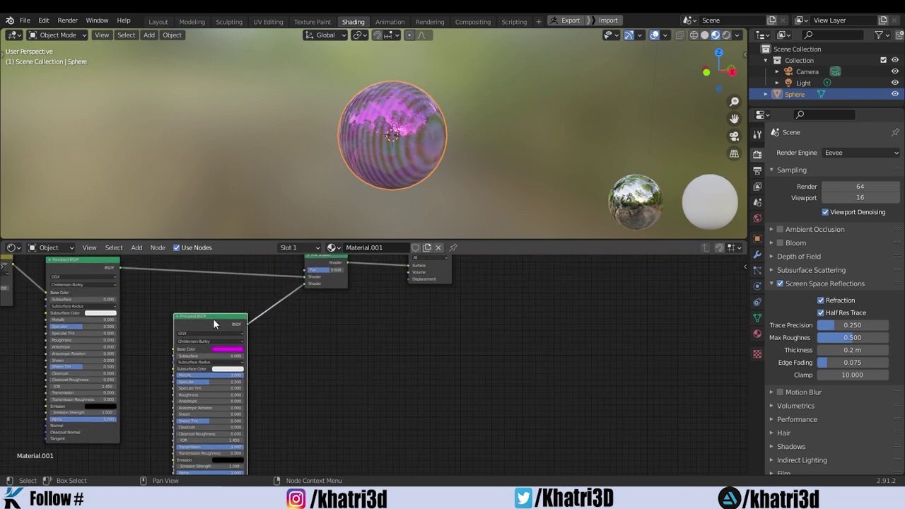
drag(215, 323, 214, 309)
click(223, 447)
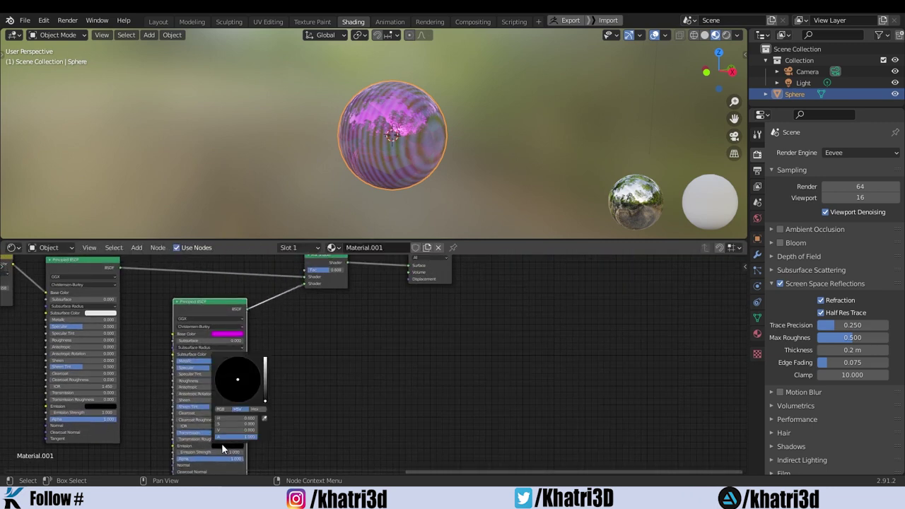
drag(266, 403, 265, 361)
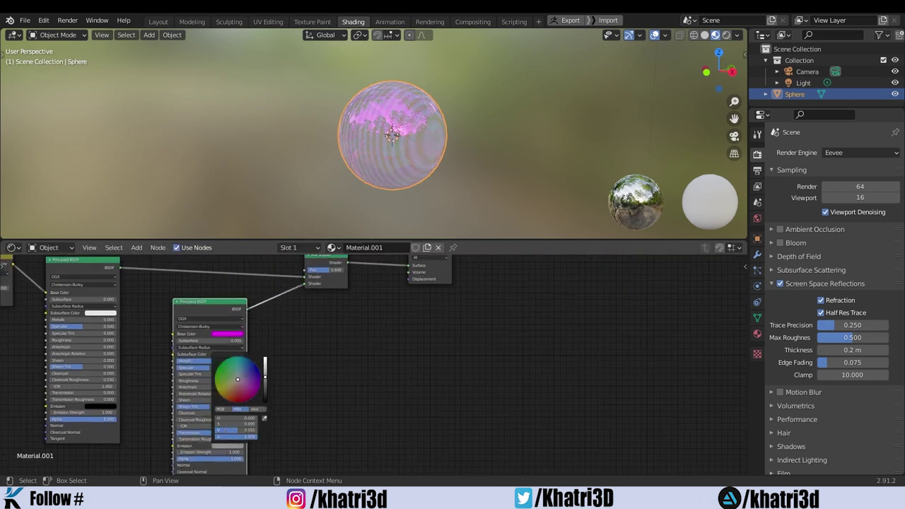
click(238, 446)
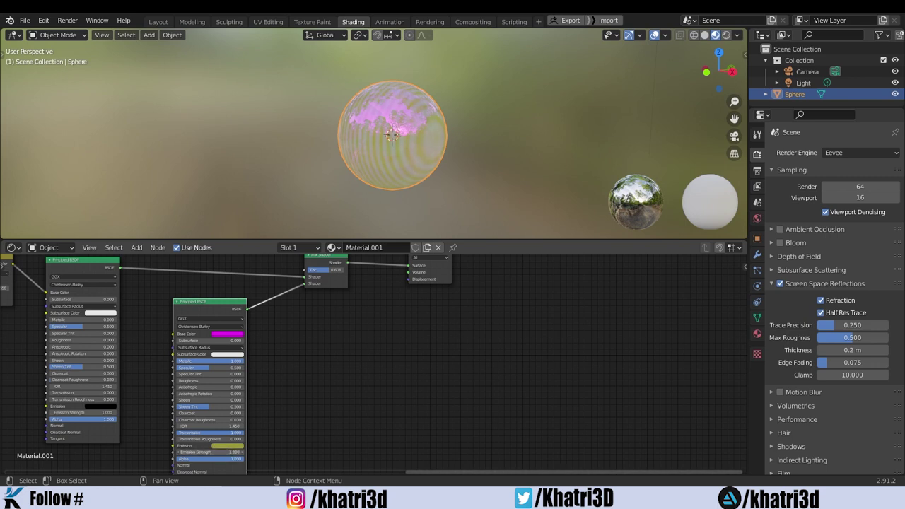
drag(232, 454, 269, 453)
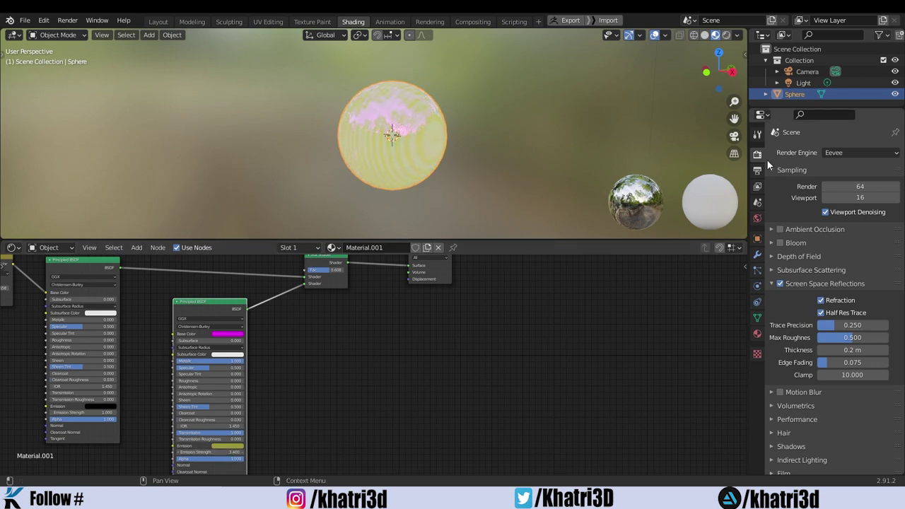
Enable Bloom and Rendered shading, raise emission strength to 52.9, then return emission colour to black
click(781, 242)
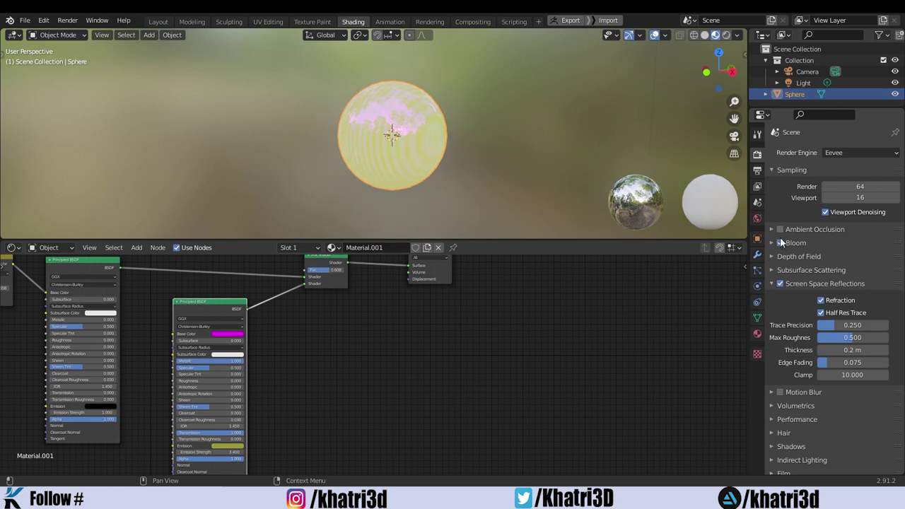
click(726, 36)
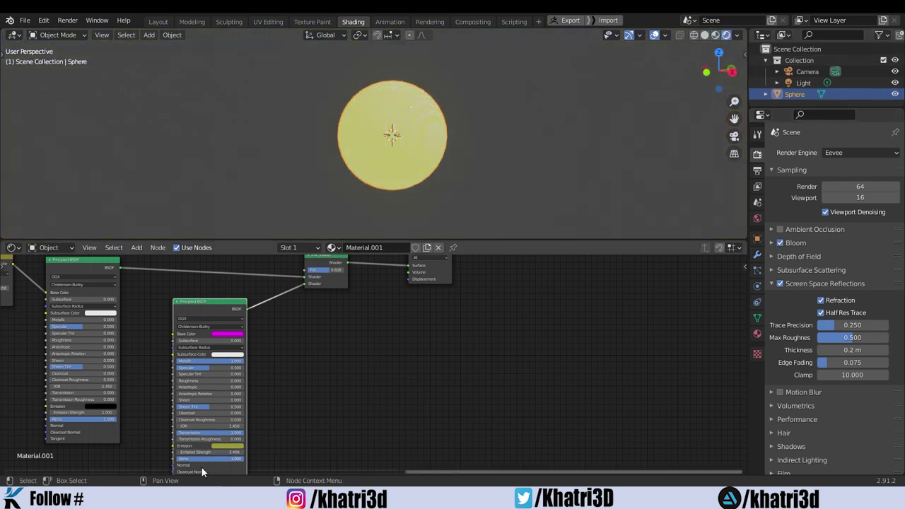
drag(203, 455, 241, 456)
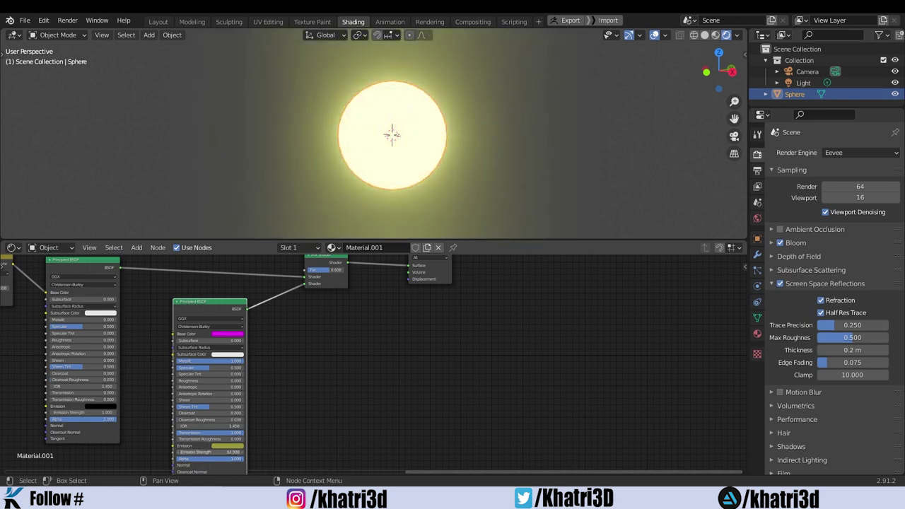
mouse_move(300, 433)
middle_down()
mouse_move(464, 330)
mouse_move(443, 342)
middle_up()
click(342, 361)
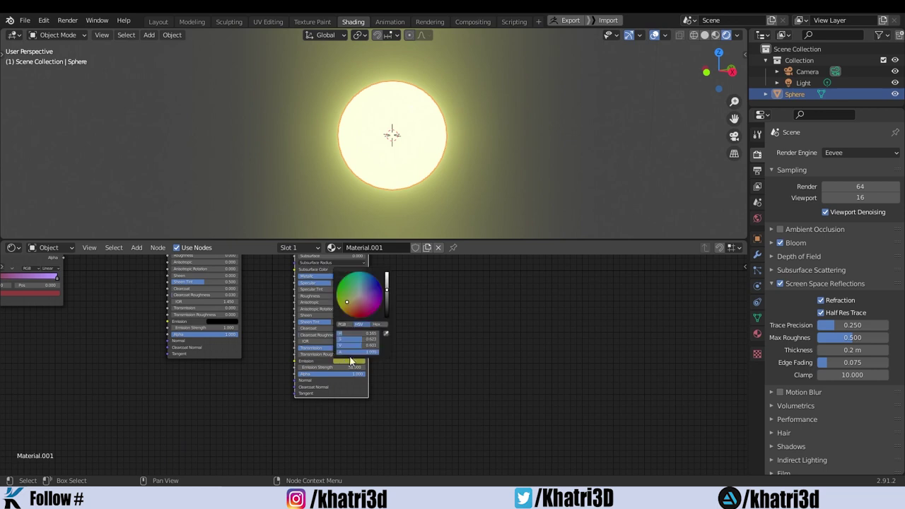
drag(389, 292, 387, 320)
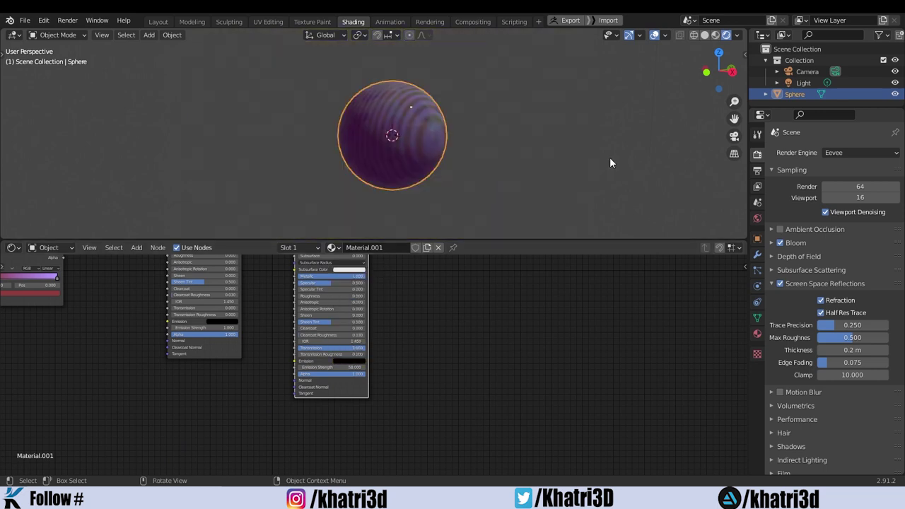
Switch the viewport back to Material Preview and rearrange the editor areas and second Principled BSDF
click(716, 36)
middle_drag(482, 319, 484, 453)
middle_drag(434, 417, 484, 392)
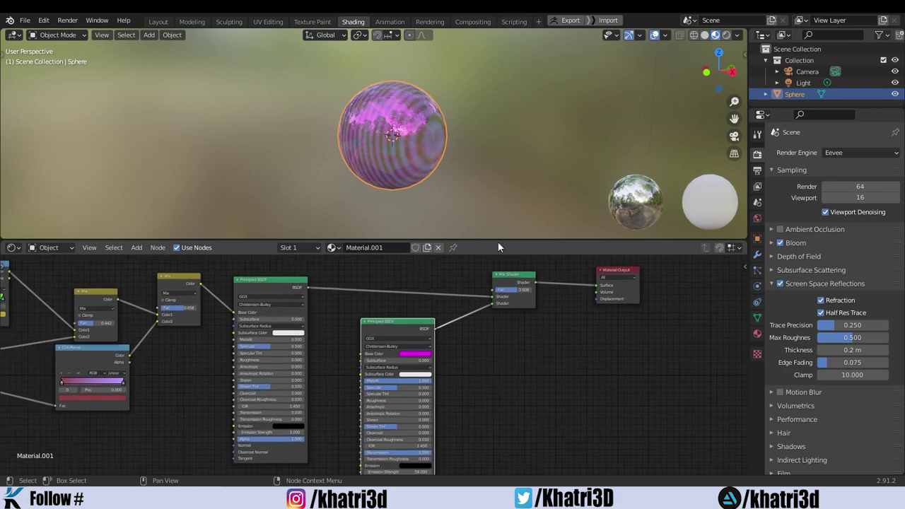
drag(498, 242, 425, 140)
mouse_move(420, 242)
middle_down()
mouse_move(467, 276)
mouse_move(437, 309)
middle_up()
drag(474, 140, 460, 223)
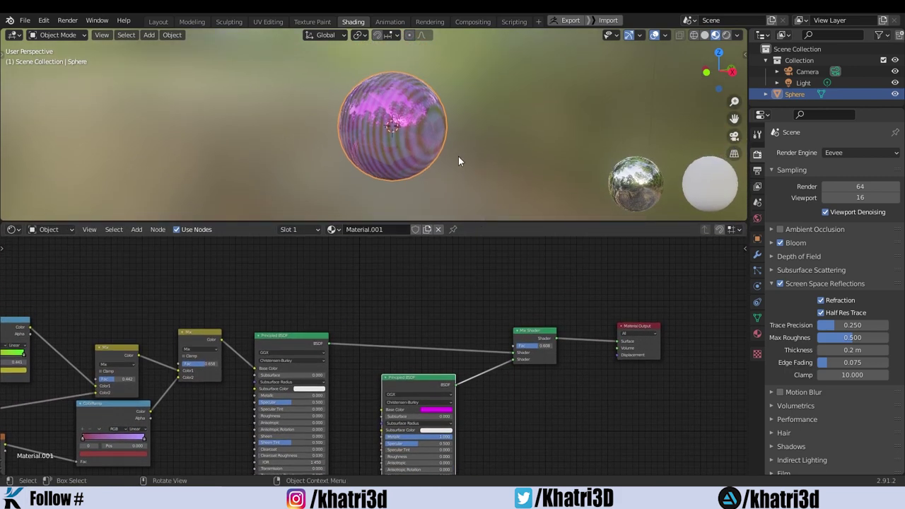
mouse_move(458, 162)
middle_down()
mouse_move(384, 177)
mouse_move(273, 137)
middle_up()
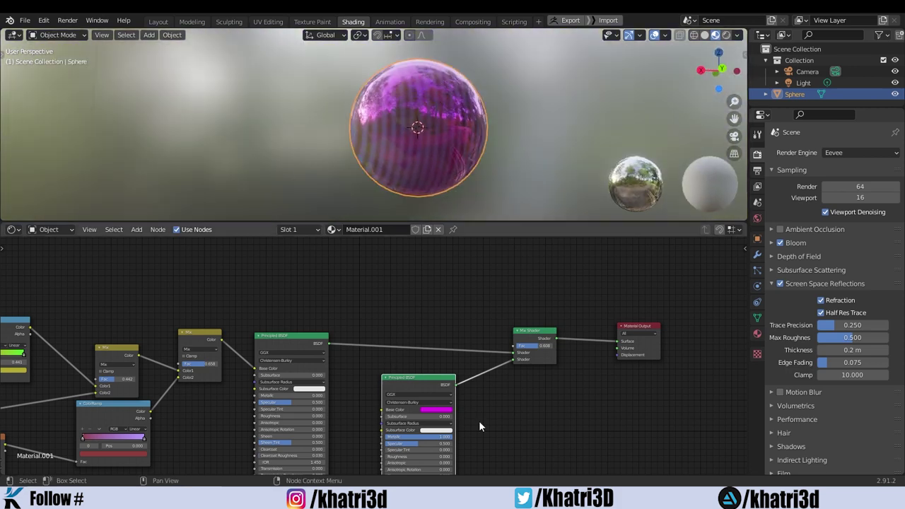
mouse_move(479, 421)
middle_down()
mouse_move(419, 362)
mouse_move(335, 315)
middle_up()
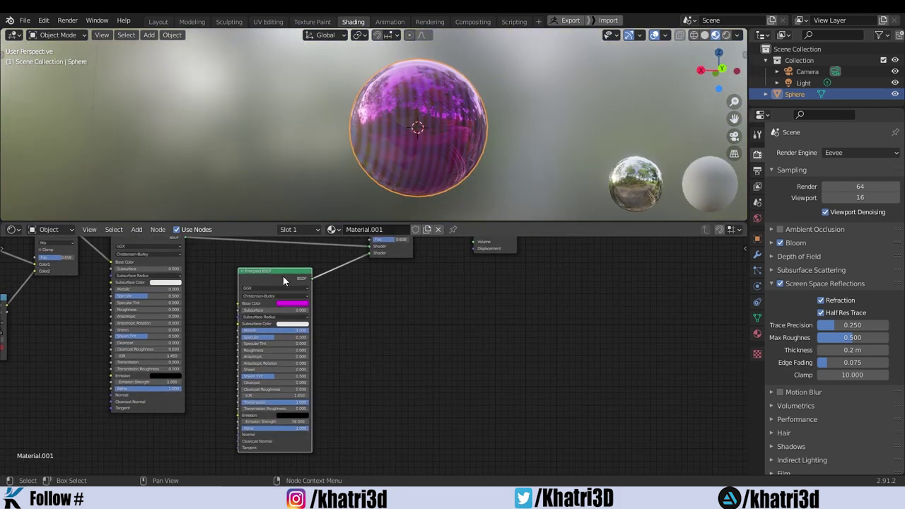
drag(283, 281, 272, 305)
middle_drag(385, 324, 413, 368)
Start a node search for 'sha', cancel it, and reposition the second Principled BSDF node
key(shift+a)
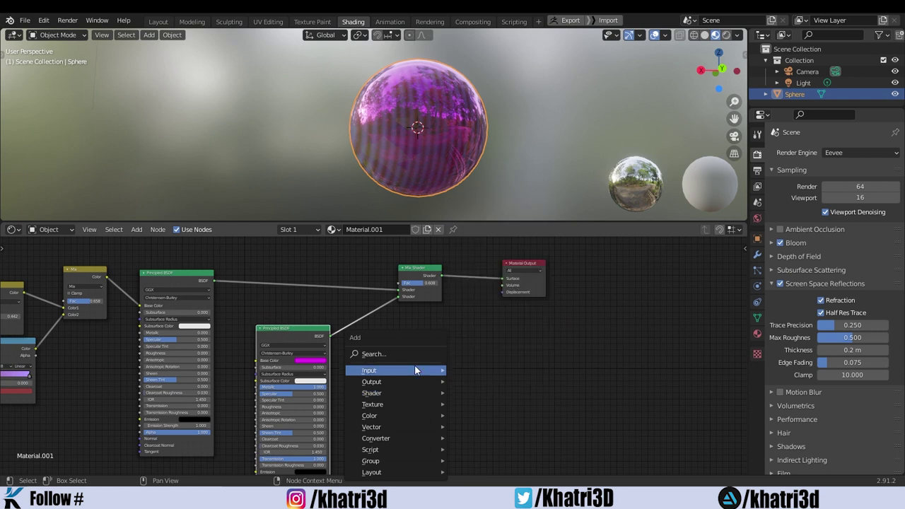
click(392, 354)
text(s)
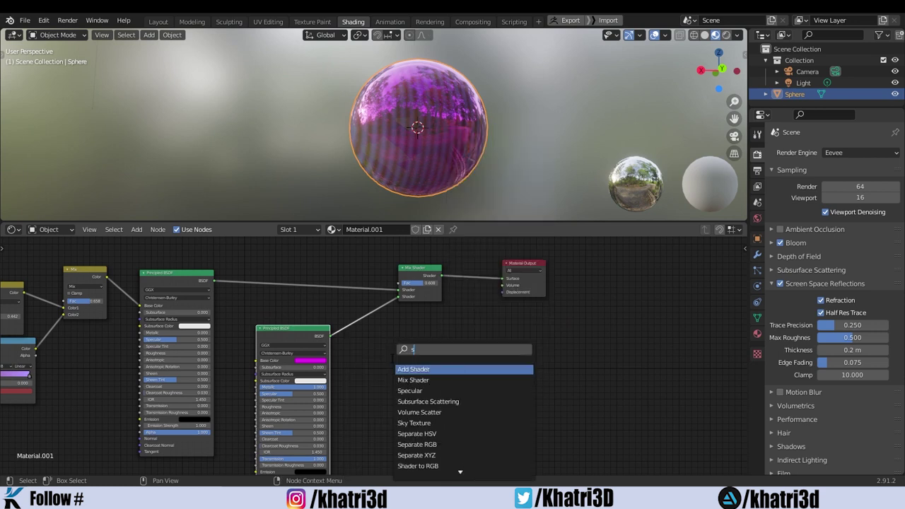
text(ha)
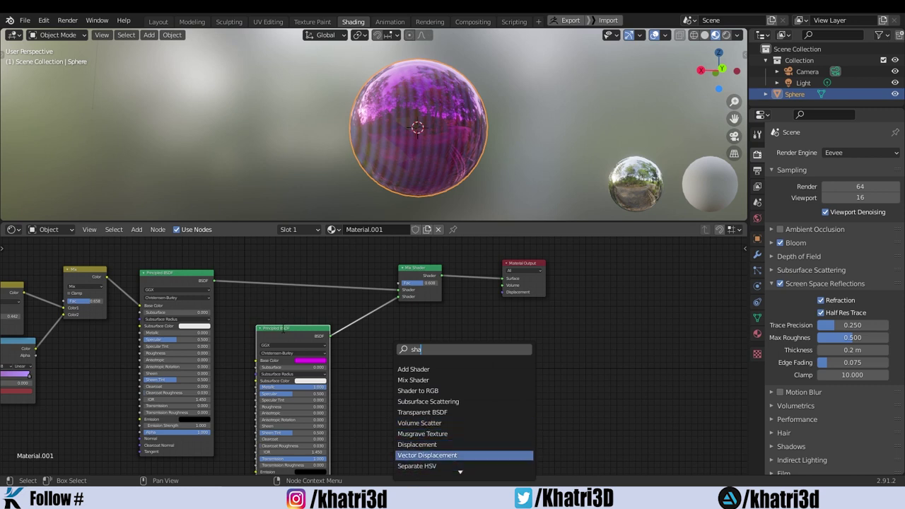
key(Escape)
drag(283, 333, 308, 332)
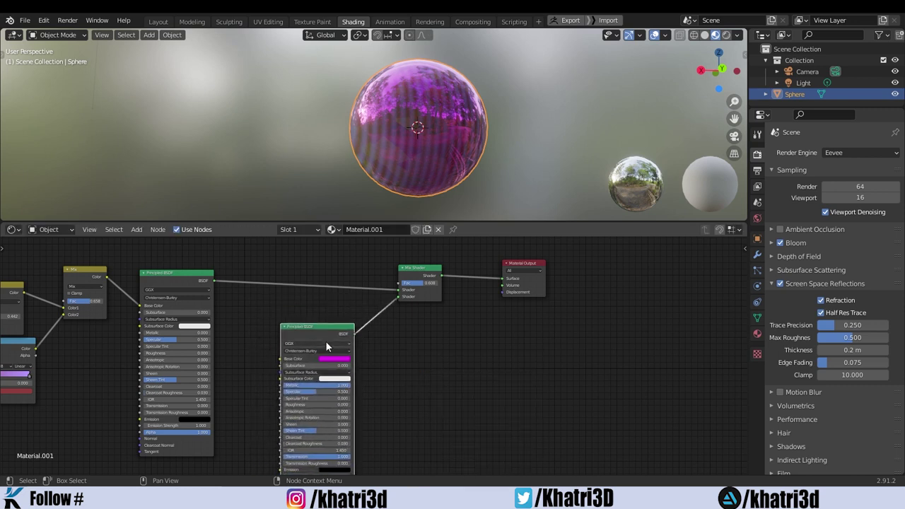
mouse_move(391, 375)
middle_down()
mouse_move(432, 318)
mouse_move(477, 368)
mouse_move(339, 385)
middle_up()
middle_drag(336, 349, 396, 382)
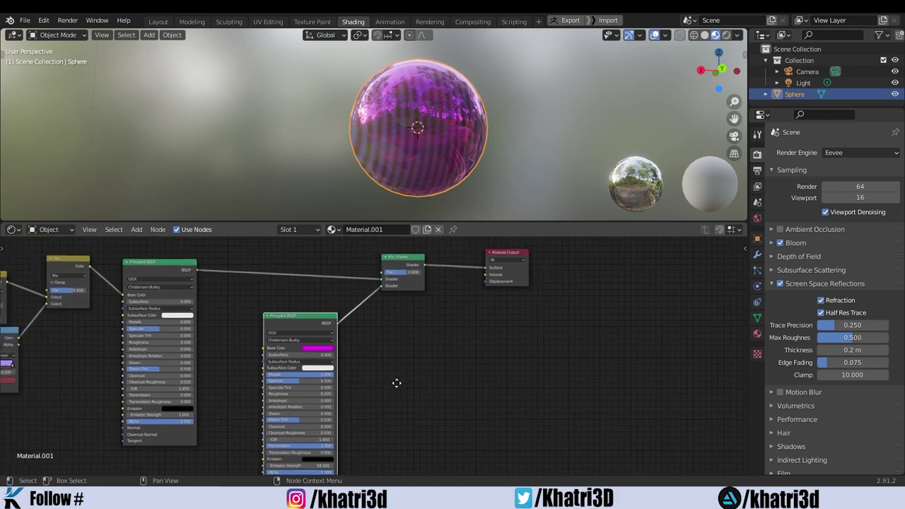
drag(322, 326, 295, 309)
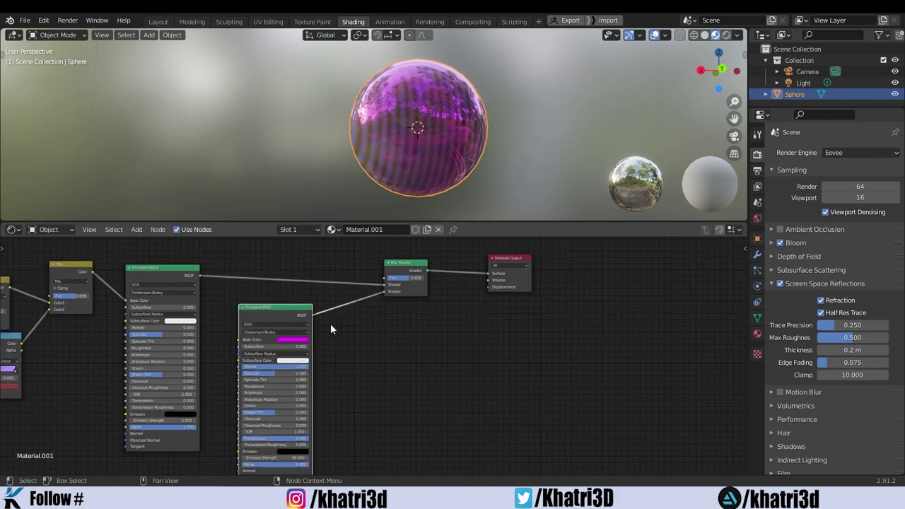
Add a Glass BSDF node via search 'glas' and place it beside the Principled BSDF
key(shift+a)
text(g)
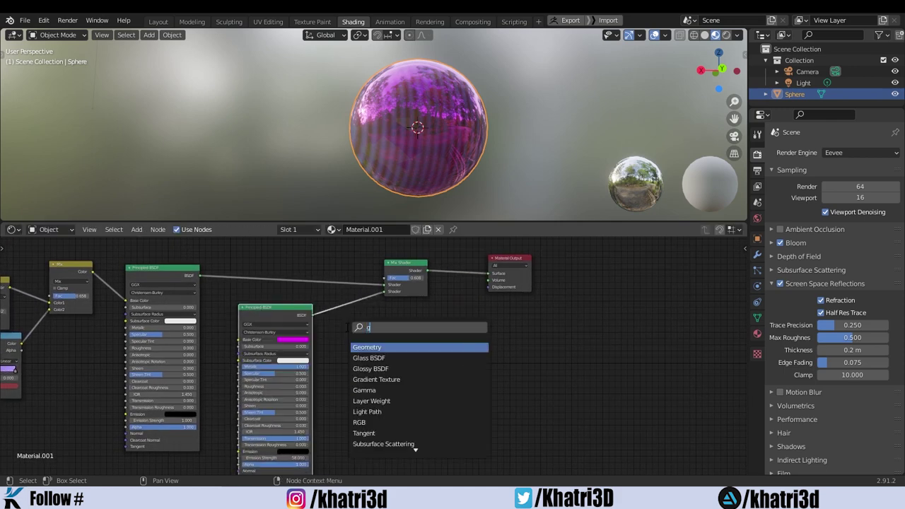
text(las)
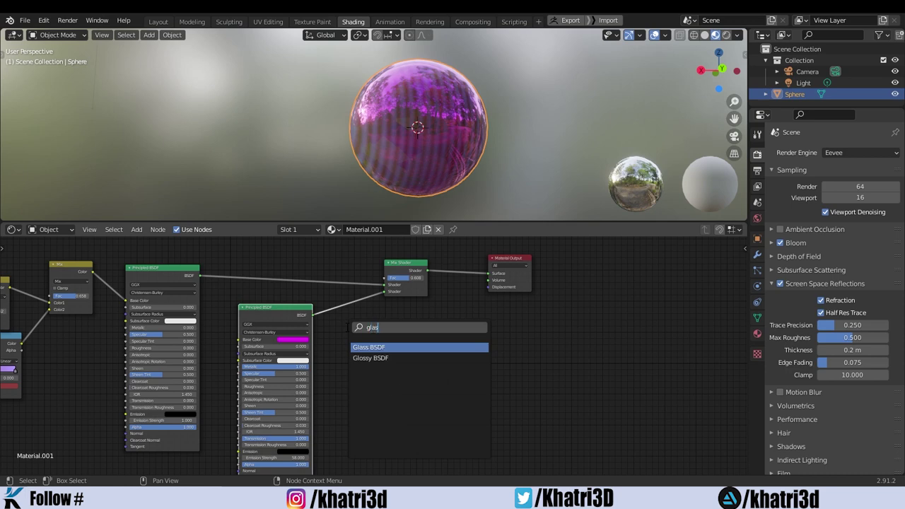
click(372, 347)
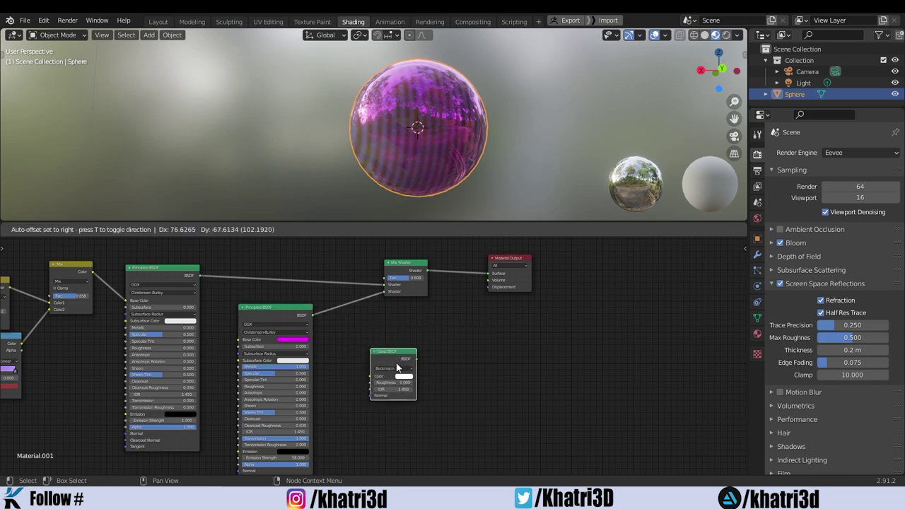
click(395, 362)
scroll(396, 363, up, 1)
scroll(396, 362, up, 1)
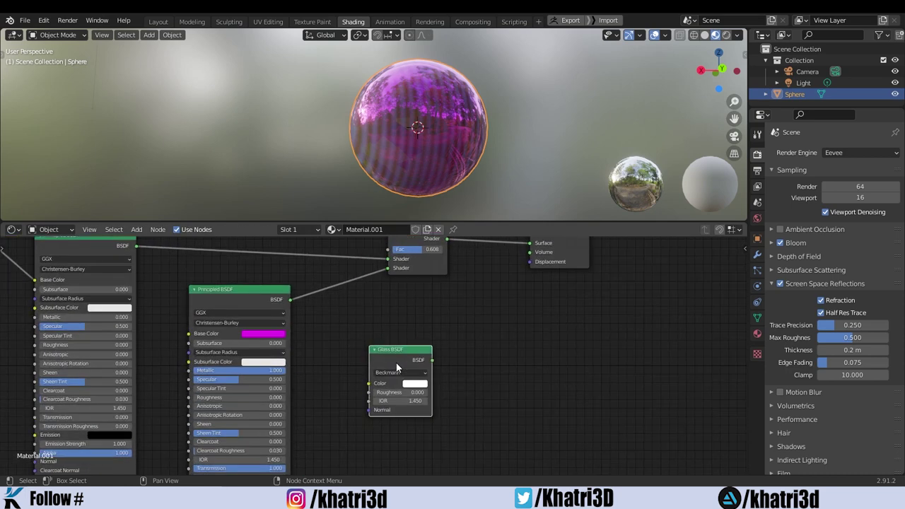
middle_drag(317, 424, 388, 332)
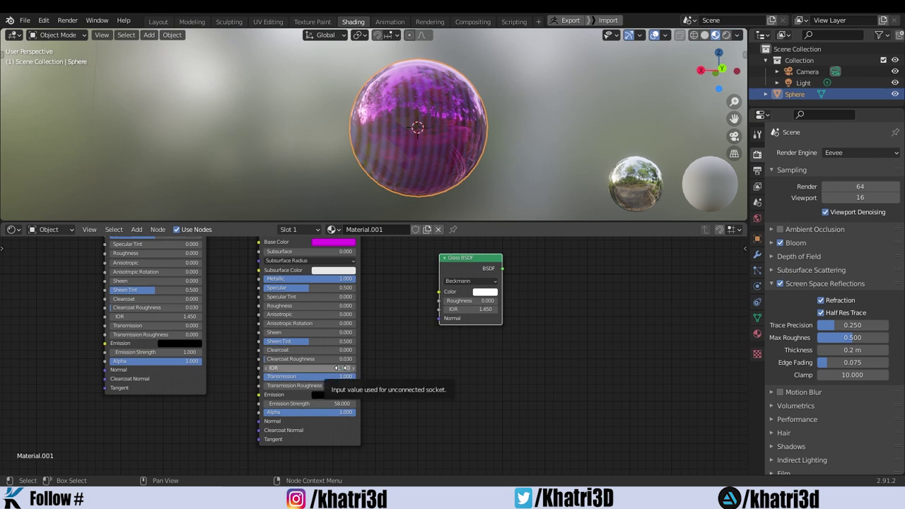
drag(337, 401, 375, 400)
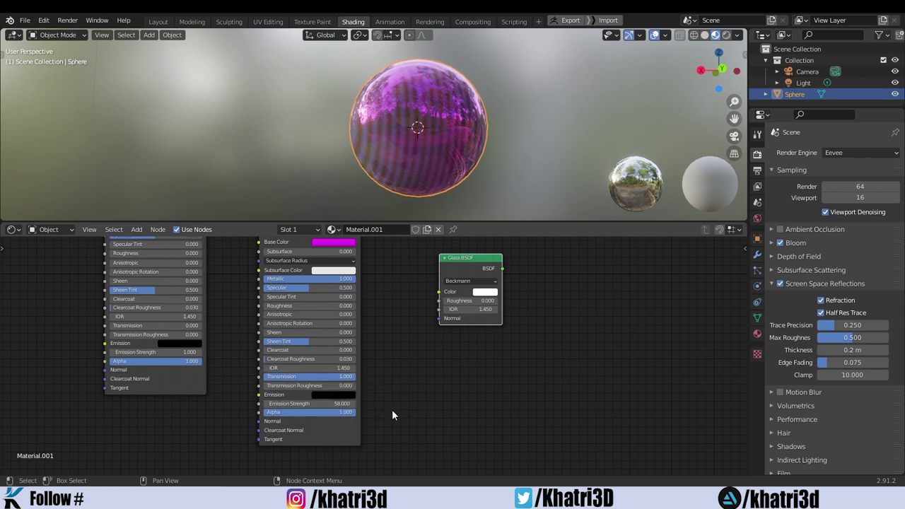
Move the Wave Texture node and its ColorRamp slightly down and left to free space below
middle_drag(422, 397, 479, 288)
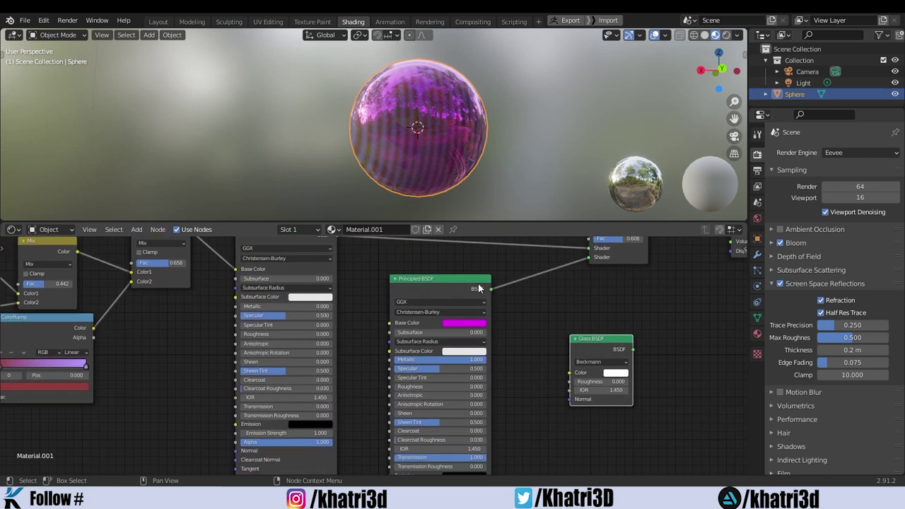
mouse_move(220, 403)
middle_down()
mouse_move(451, 385)
mouse_move(436, 400)
middle_up()
scroll(418, 398, down, 1)
scroll(418, 399, down, 1)
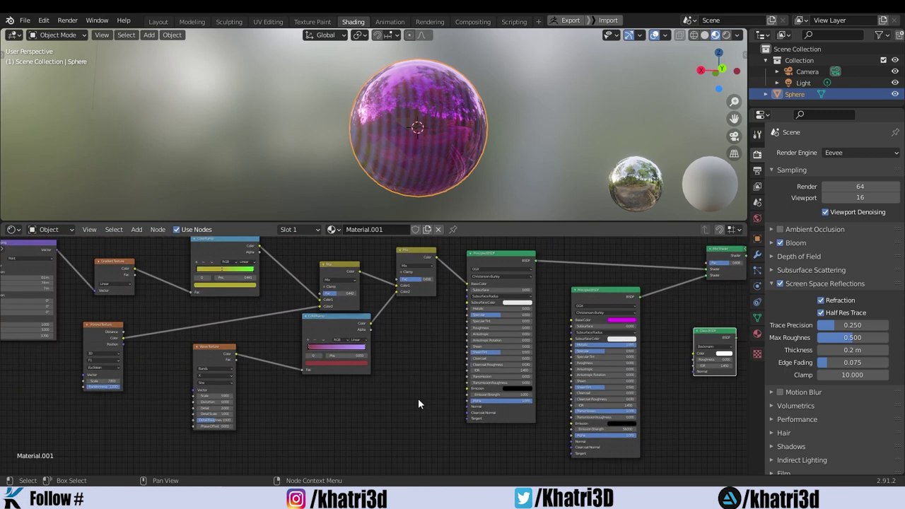
scroll(392, 396, down, 1)
scroll(334, 413, down, 1)
scroll(332, 415, down, 1)
mouse_move(329, 430)
mouse_down()
mouse_move(183, 343)
mouse_move(16, 271)
mouse_up()
mouse_move(302, 302)
middle_down()
mouse_move(306, 336)
mouse_move(390, 286)
middle_up()
scroll(349, 339, up, 1)
scroll(350, 340, up, 1)
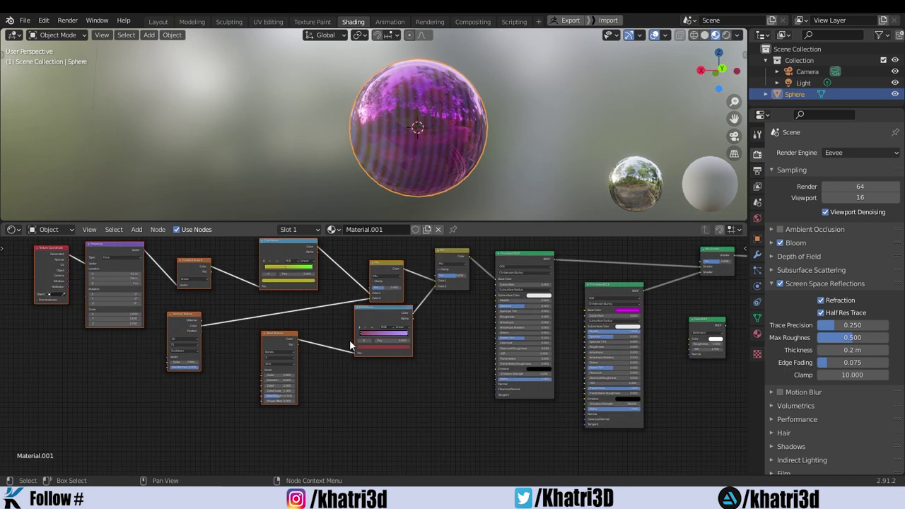
scroll(327, 399, up, 1)
scroll(328, 395, up, 1)
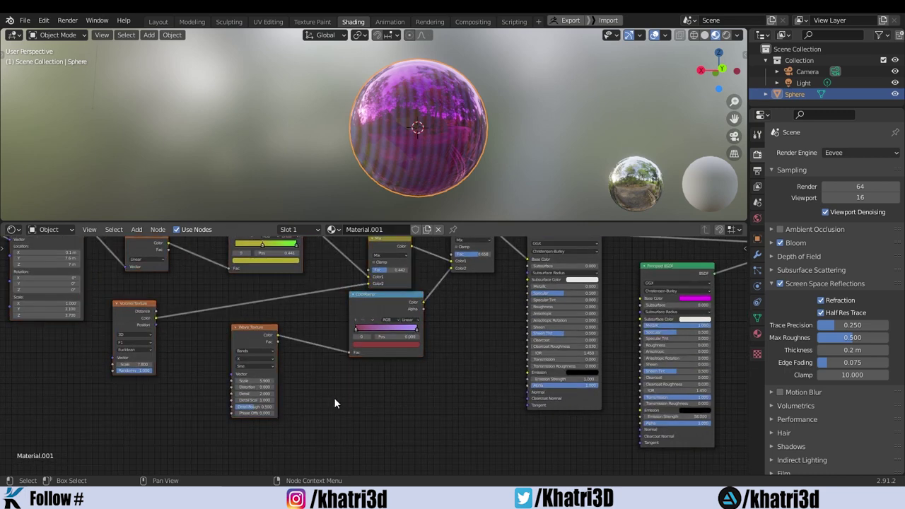
drag(259, 343, 241, 350)
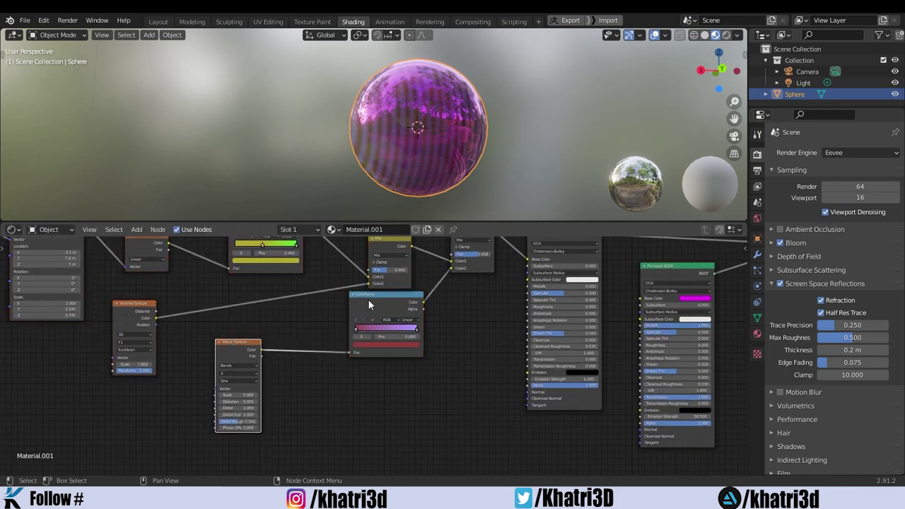
drag(367, 304, 356, 314)
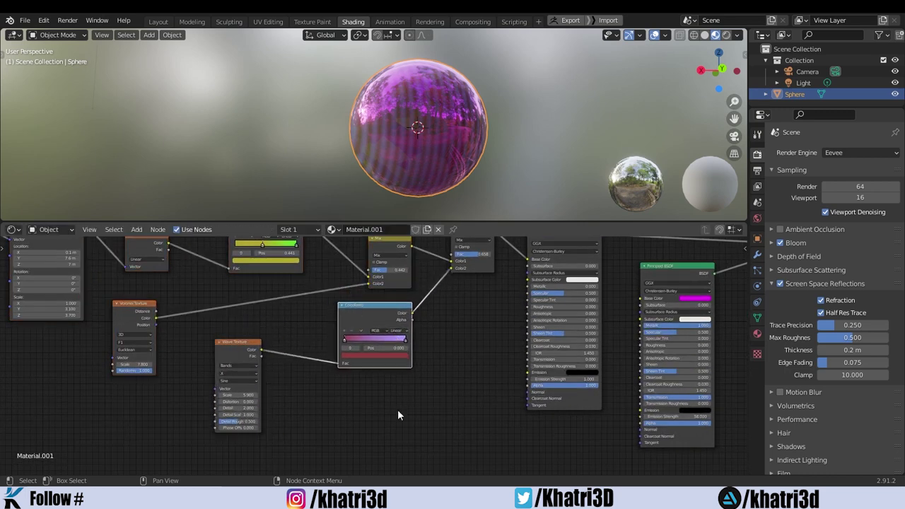
key(shift+a)
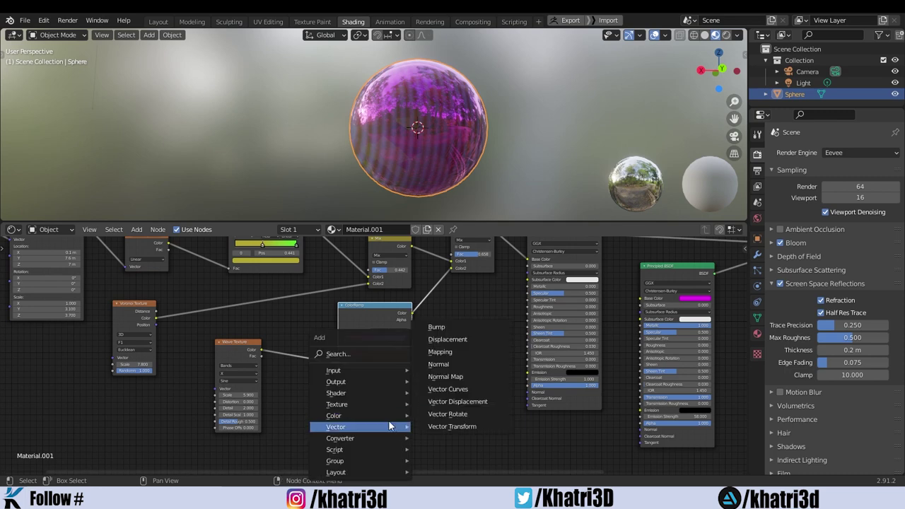
Add a Bump node via search 'bum' and place it below the ColorRamp
click(338, 354)
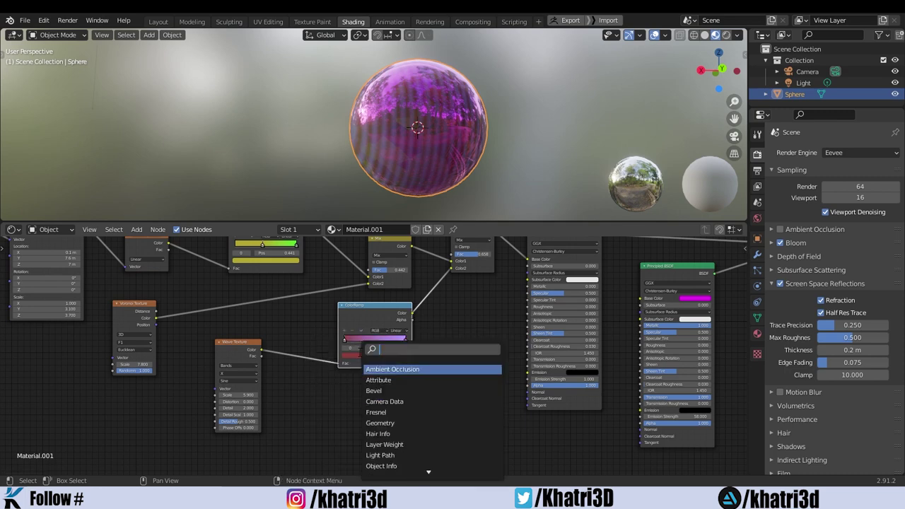
text(b)
text(um)
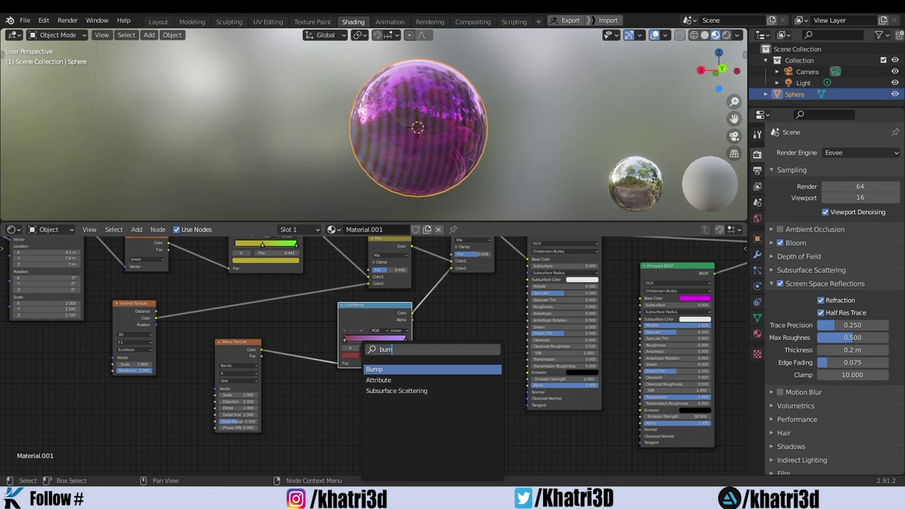
key(Return)
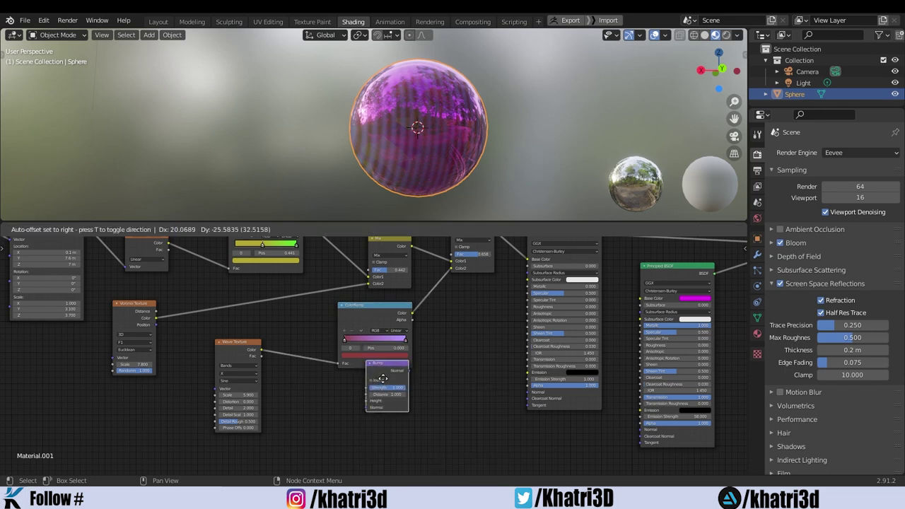
click(438, 410)
Link the Wave Texture Fac output to the Bump node's Height input
click(238, 345)
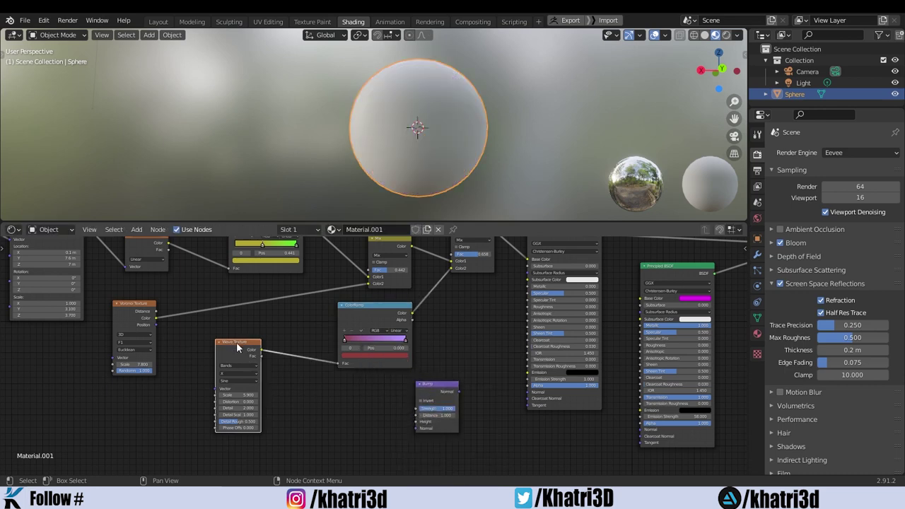
key(shift+d)
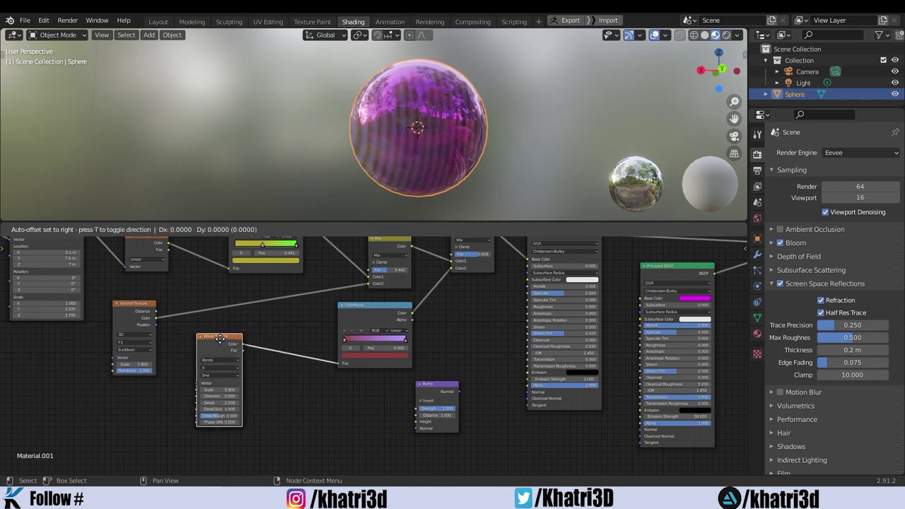
click(312, 392)
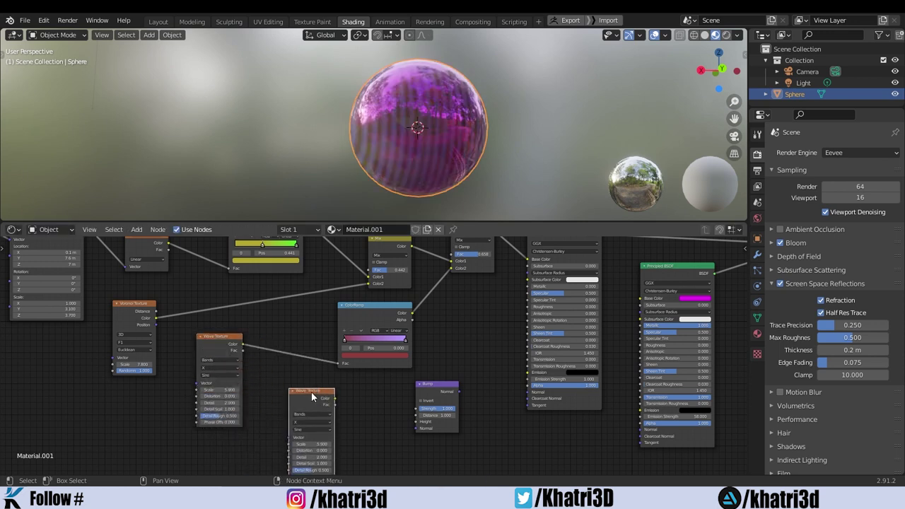
key(x)
drag(243, 350, 249, 357)
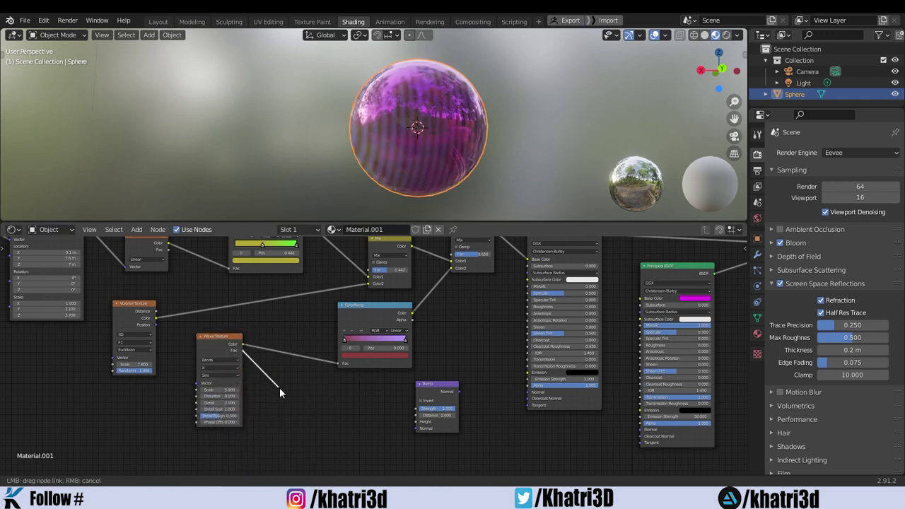
drag(280, 389, 417, 422)
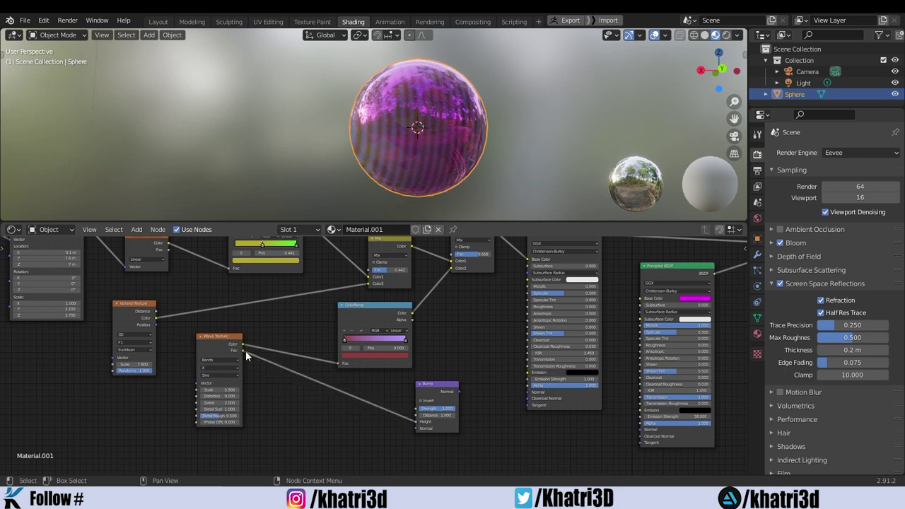
Connect the Bump Normal output to the Principled BSDF Normal input
click(419, 385)
drag(421, 387, 402, 406)
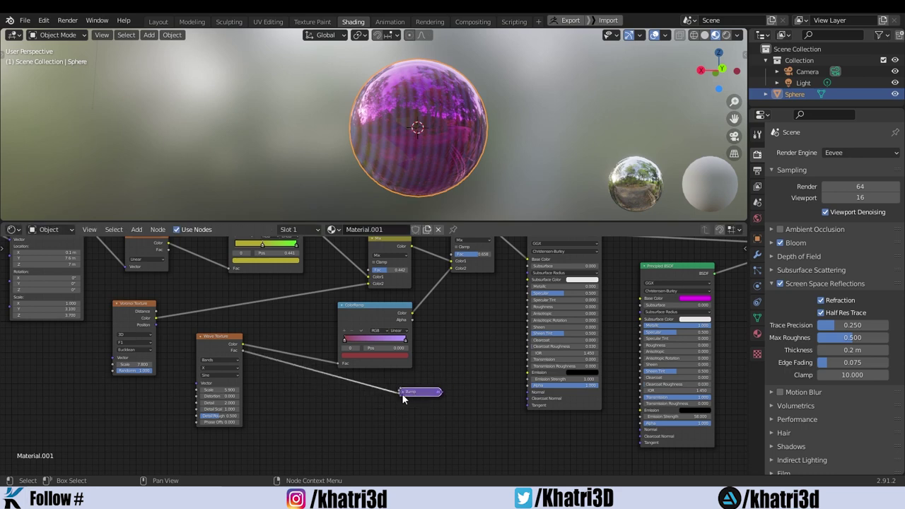
click(404, 392)
scroll(462, 402, up, 2)
middle_drag(462, 403, 424, 348)
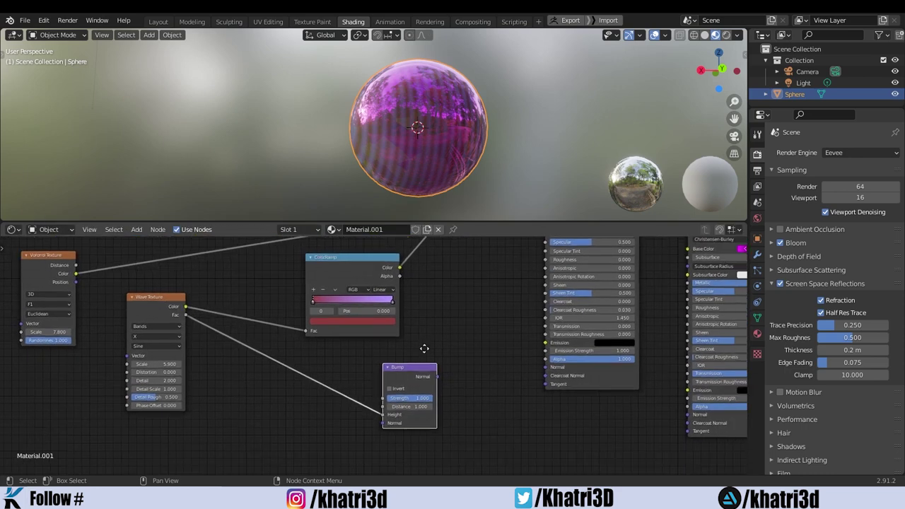
scroll(424, 348, up, 2)
scroll(370, 360, down, 2)
scroll(406, 445, up, 1)
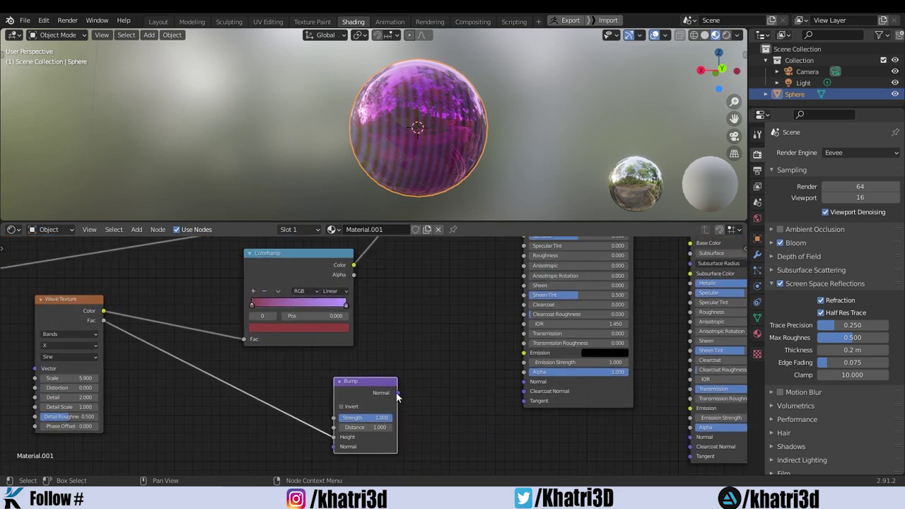
drag(397, 393, 524, 382)
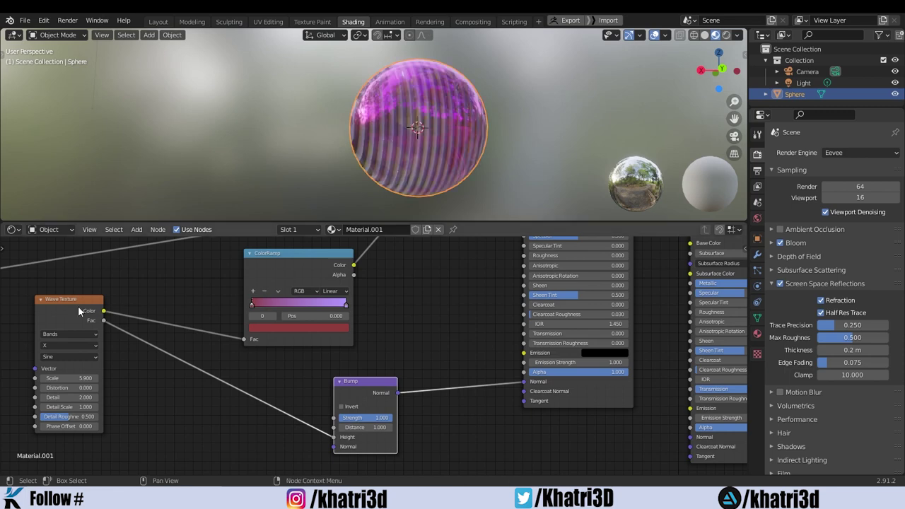
mouse_move(432, 125)
middle_down()
mouse_move(341, 132)
mouse_move(416, 116)
middle_up()
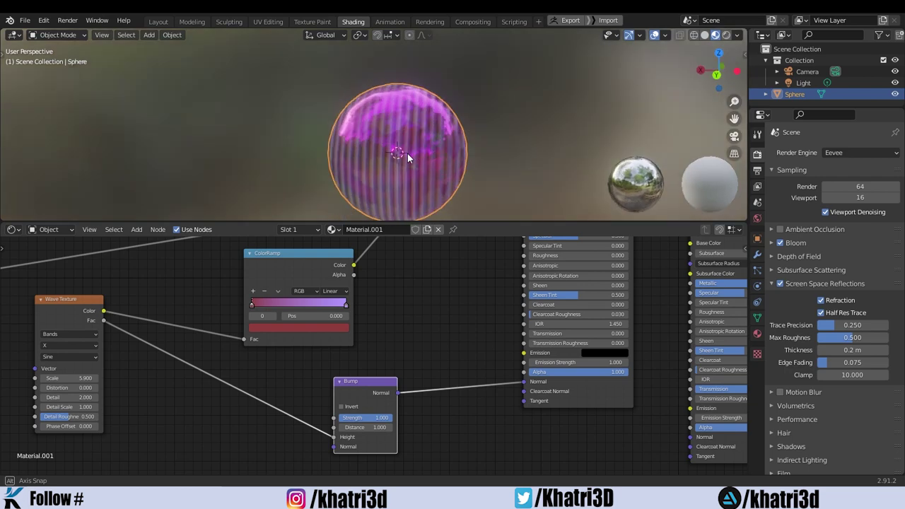
mouse_move(402, 149)
middle_down()
mouse_move(321, 168)
mouse_move(375, 151)
middle_up()
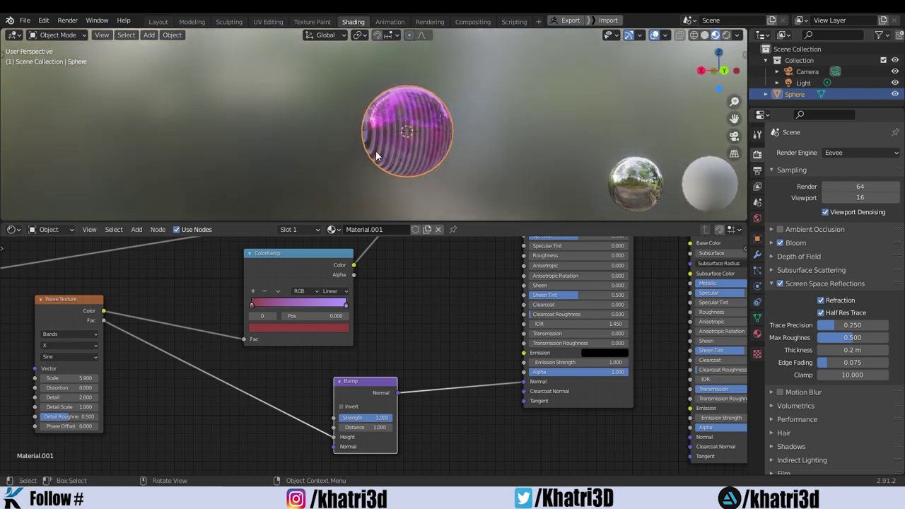
scroll(439, 116, up, 2)
scroll(439, 116, up, 2)
scroll(445, 130, up, 1)
scroll(445, 130, down, 3)
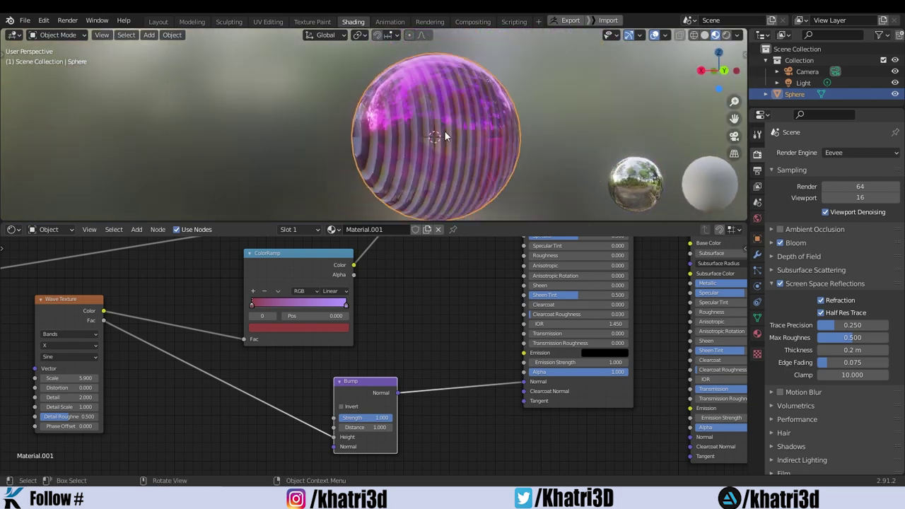
middle_drag(533, 143, 506, 145)
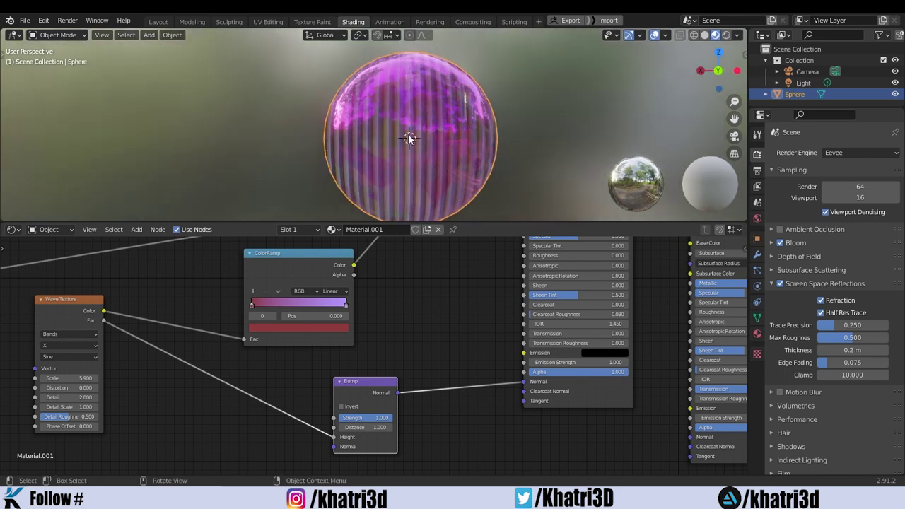
drag(386, 418, 342, 418)
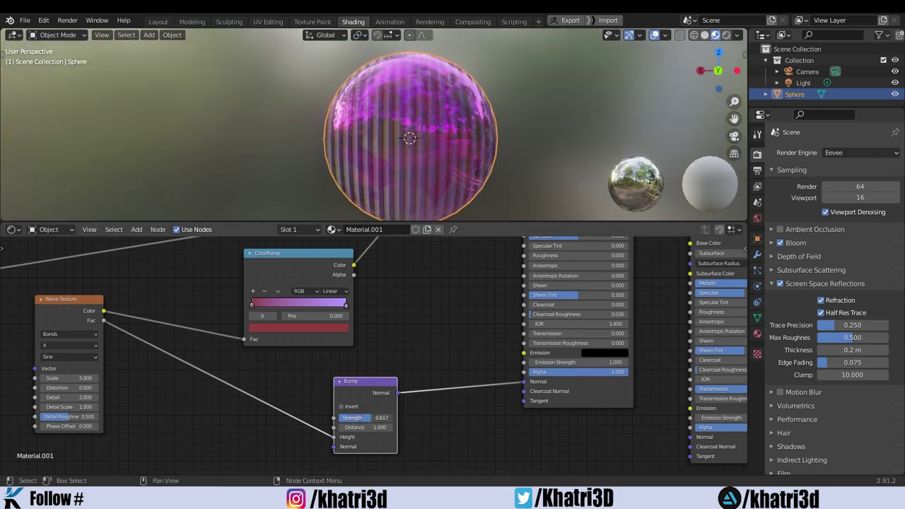
drag(341, 418, 396, 418)
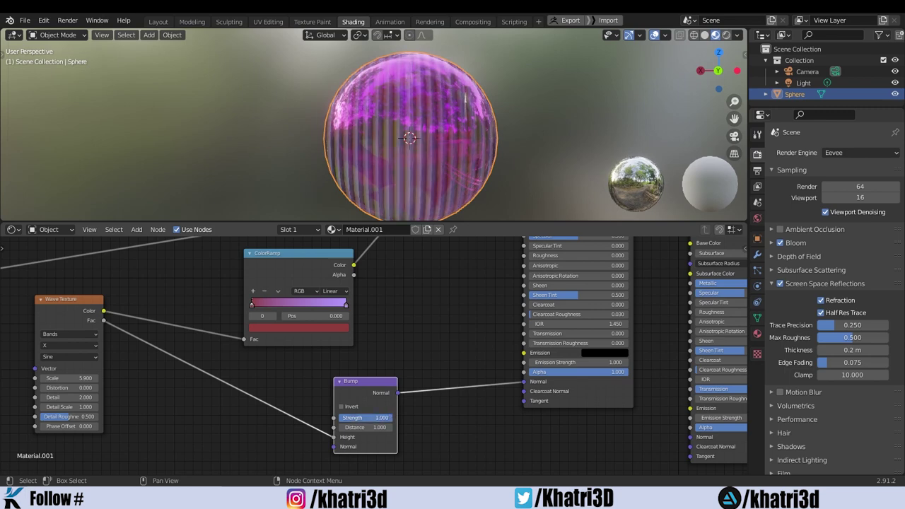
scroll(428, 351, down, 2)
scroll(424, 340, down, 2)
scroll(425, 339, down, 1)
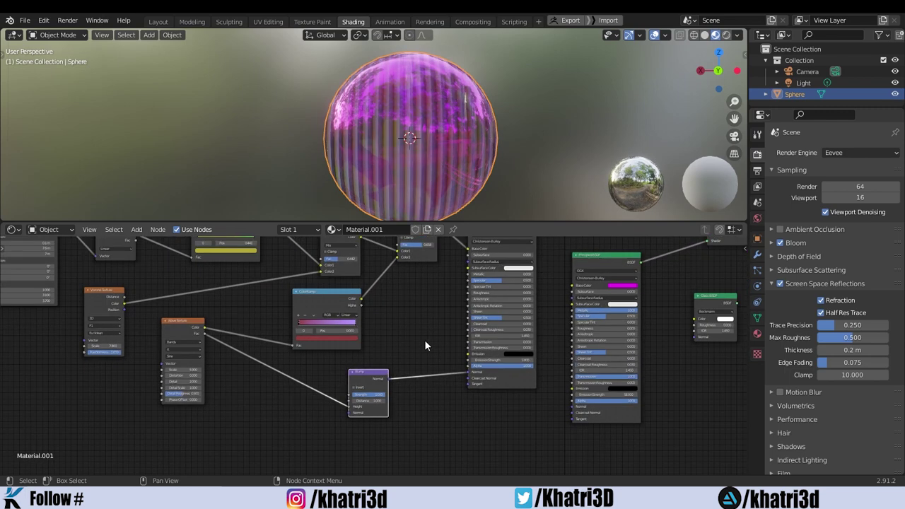
mouse_move(424, 339)
middle_down()
mouse_move(359, 409)
mouse_move(486, 379)
mouse_move(501, 413)
mouse_move(442, 413)
mouse_move(392, 377)
middle_up()
scroll(359, 409, down, 1)
scroll(442, 412, up, 1)
scroll(443, 411, down, 1)
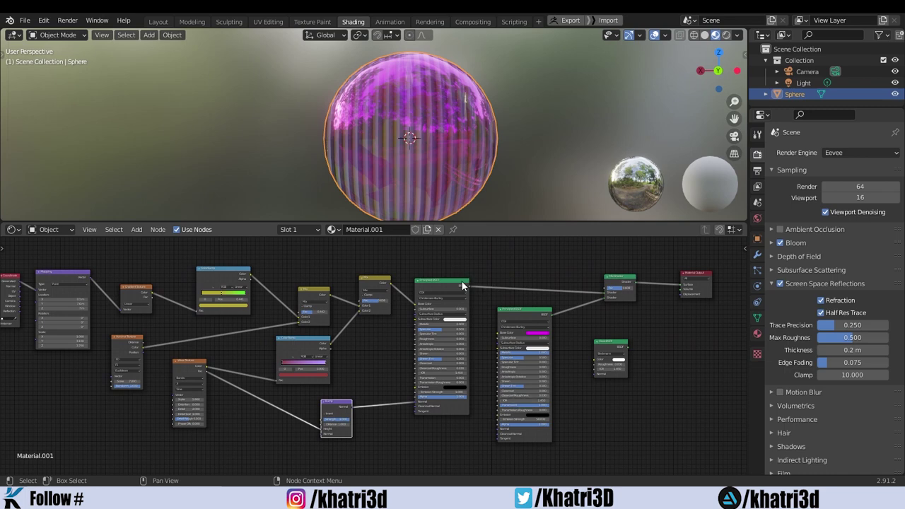
Nudge both Principled BSDF nodes up and right, dismissing the Fac value menu without keyframing
drag(462, 285, 470, 263)
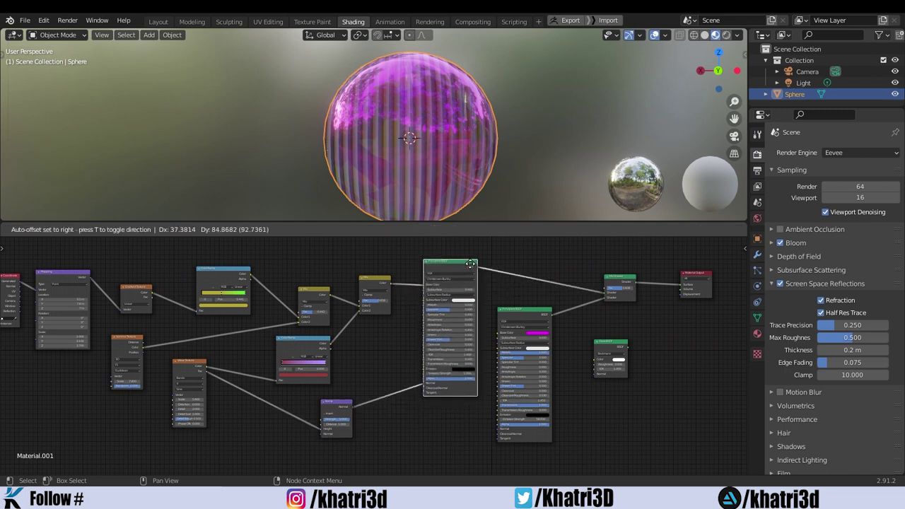
right_click(375, 302)
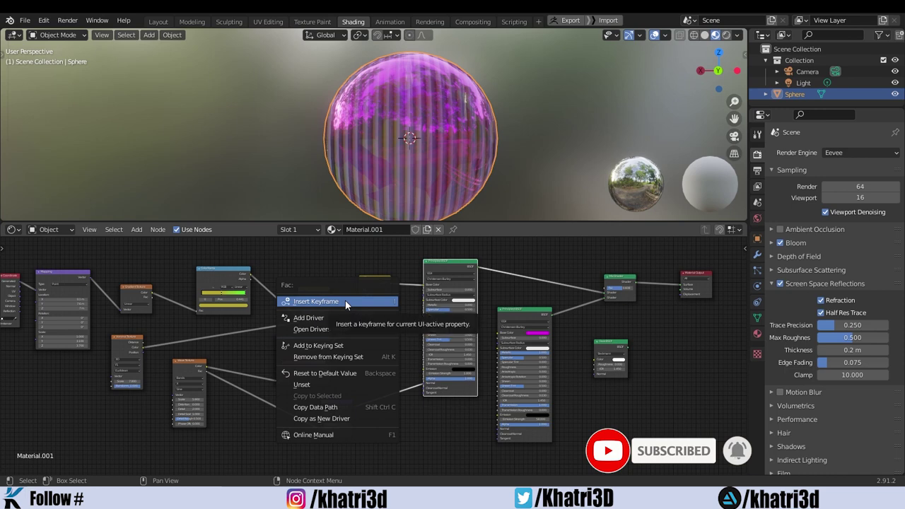
click(346, 301)
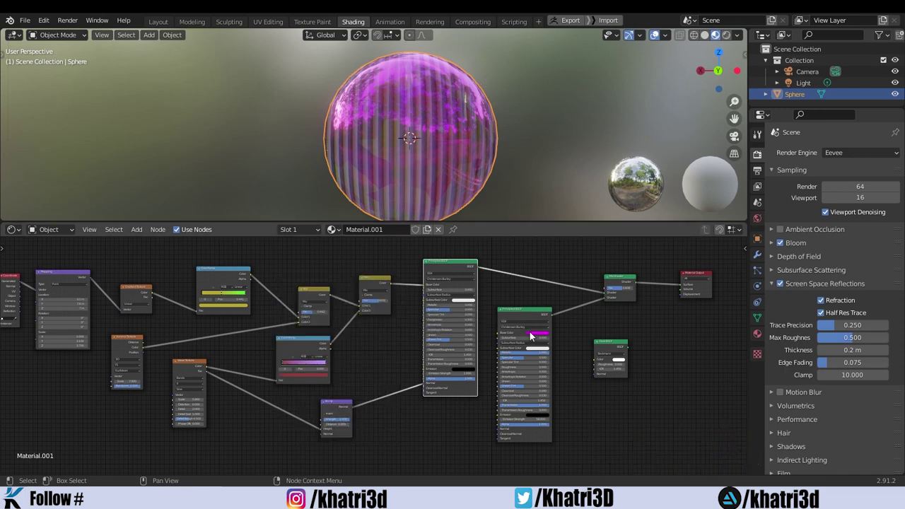
drag(533, 312, 536, 312)
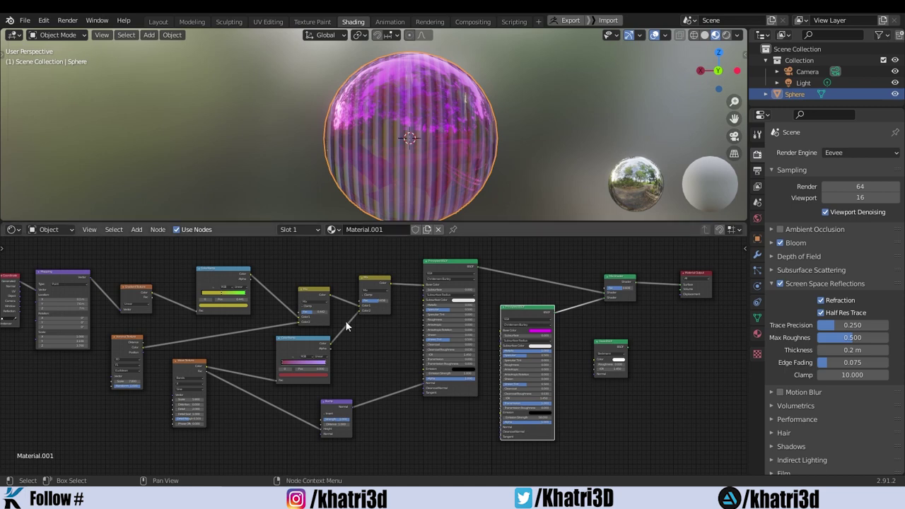
Move the Wave Texture node lower, make the 3D view taller, and orbit until the stripes run horizontally
middle_drag(357, 323, 438, 334)
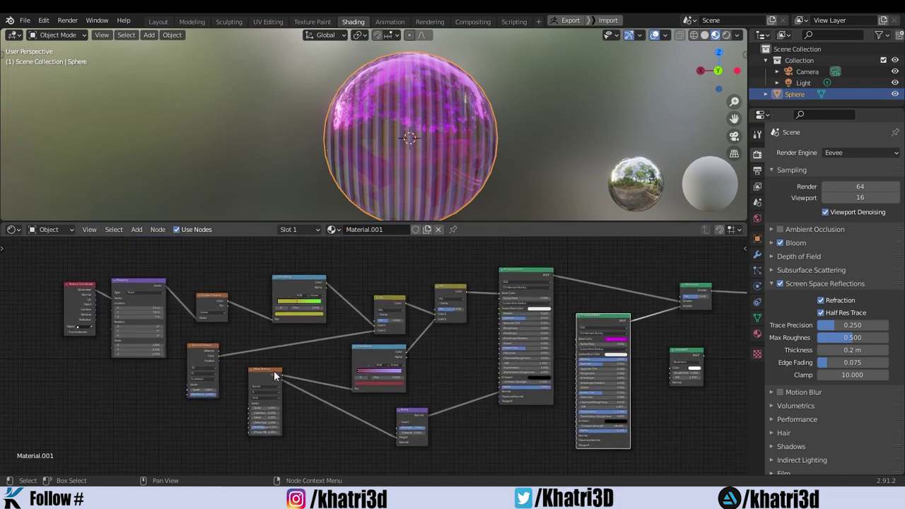
drag(275, 375, 295, 412)
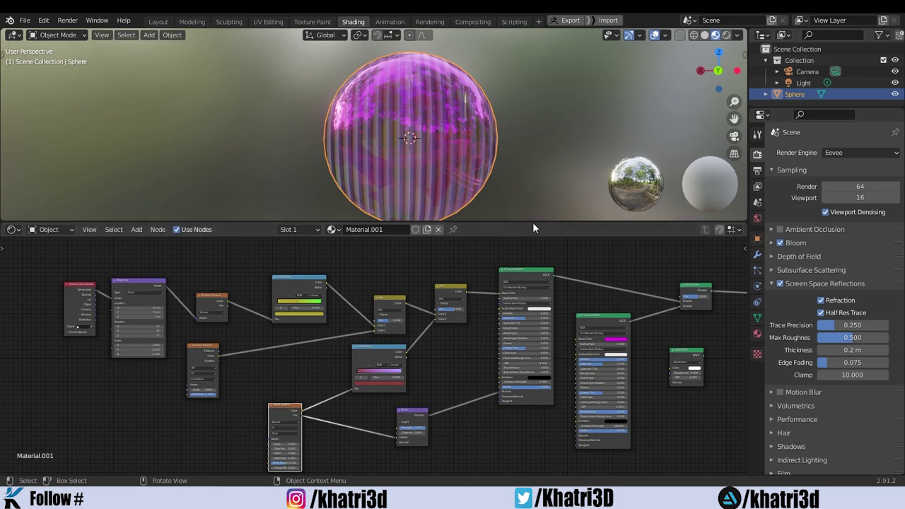
drag(534, 224, 534, 269)
mouse_move(534, 223)
middle_down()
mouse_move(374, 222)
mouse_move(367, 248)
mouse_move(439, 212)
mouse_move(514, 231)
middle_up()
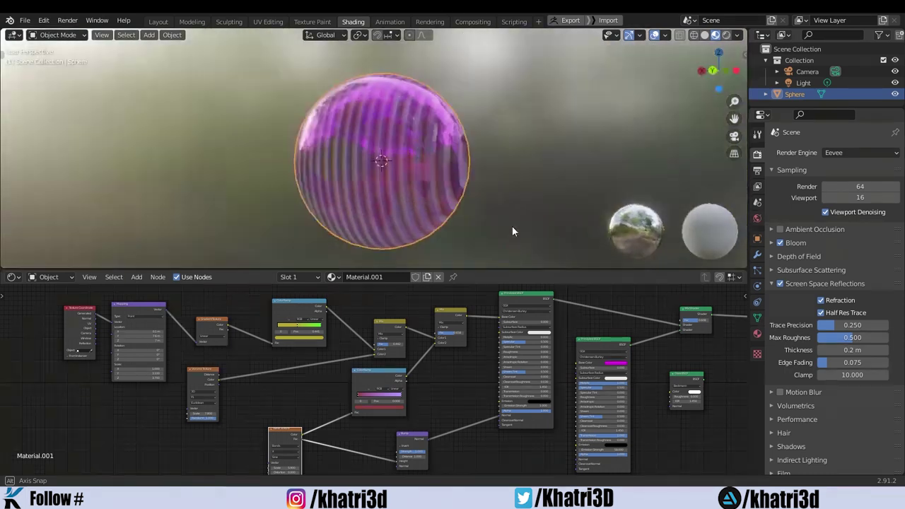
Switch to the Layout workspace and change the viewport from Rendered to Material Preview shading
click(163, 25)
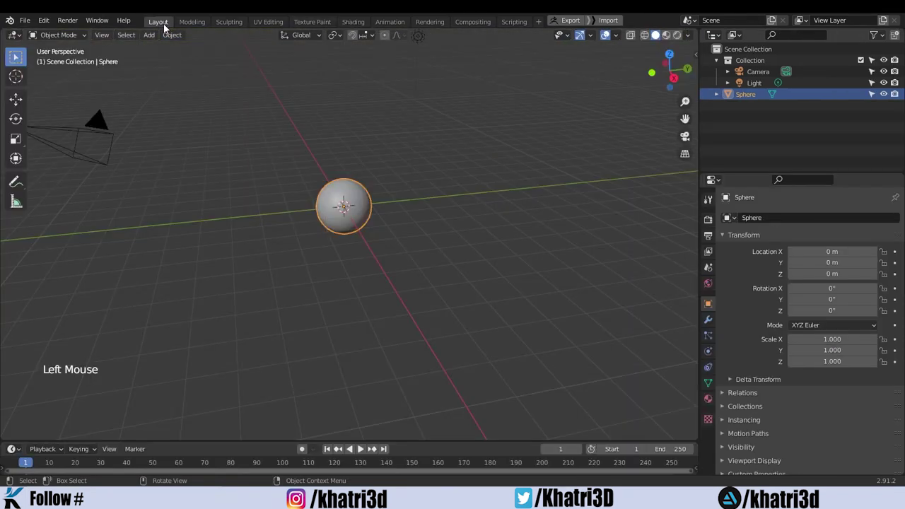
click(677, 35)
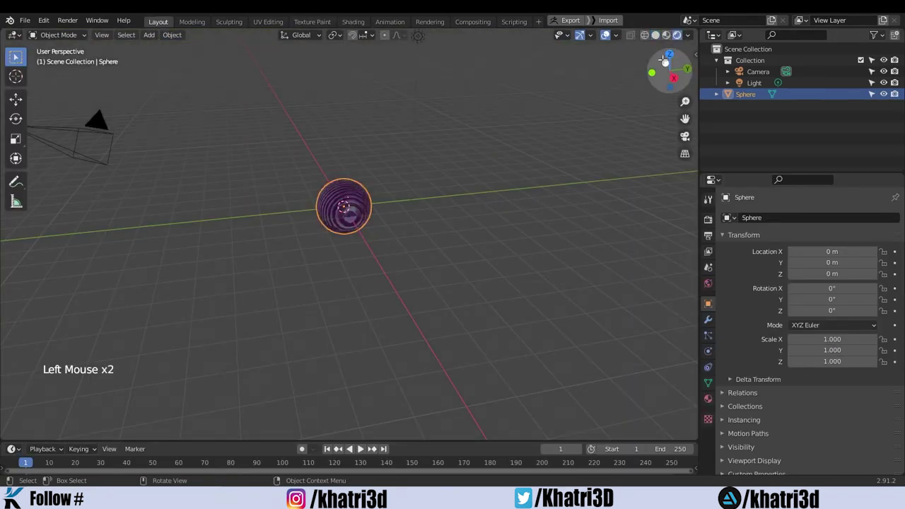
click(667, 36)
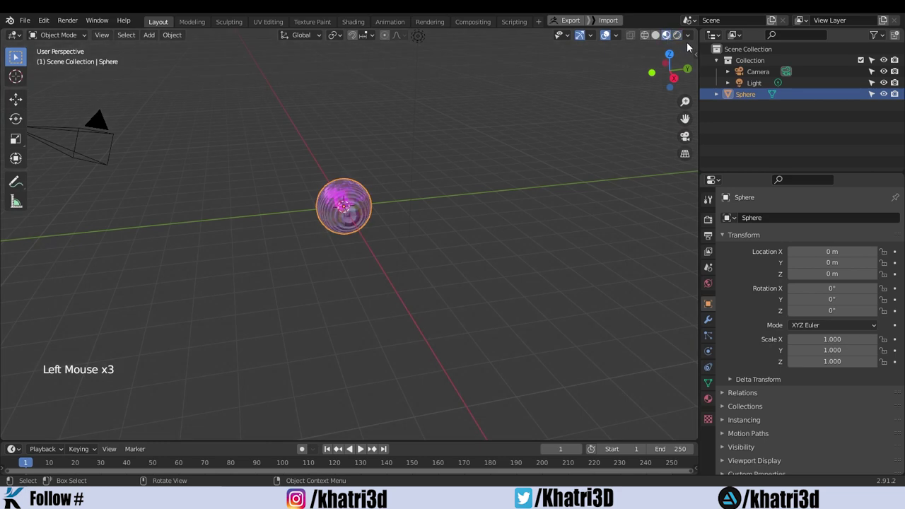
Raise World Opacity so the HDRI background shows, then zoom in and orbit around the striped sphere
click(688, 34)
drag(659, 183, 736, 182)
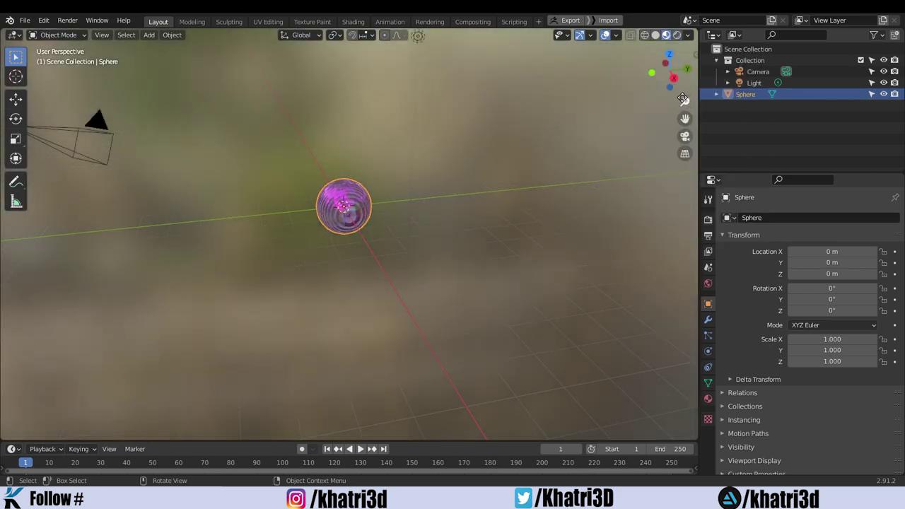
drag(682, 98, 670, 113)
mouse_move(539, 223)
middle_down()
mouse_move(366, 193)
mouse_move(313, 216)
mouse_move(376, 269)
mouse_move(487, 192)
middle_up()
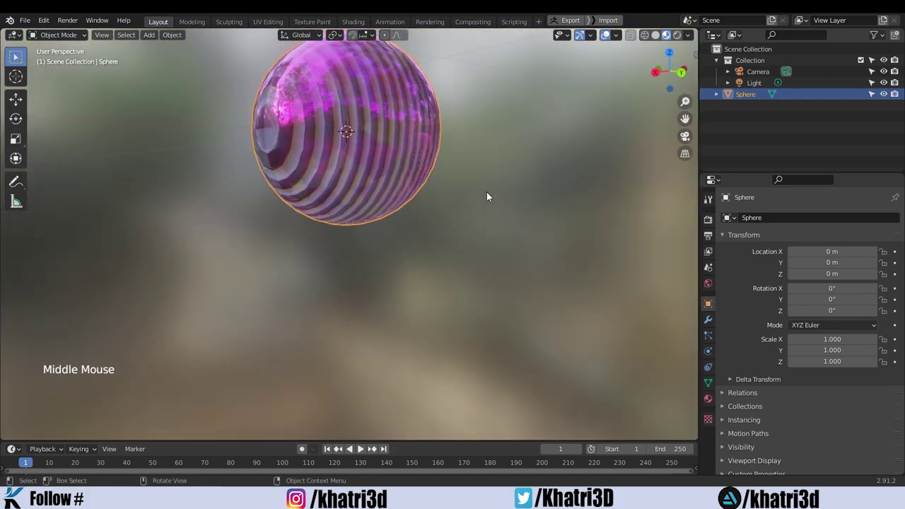